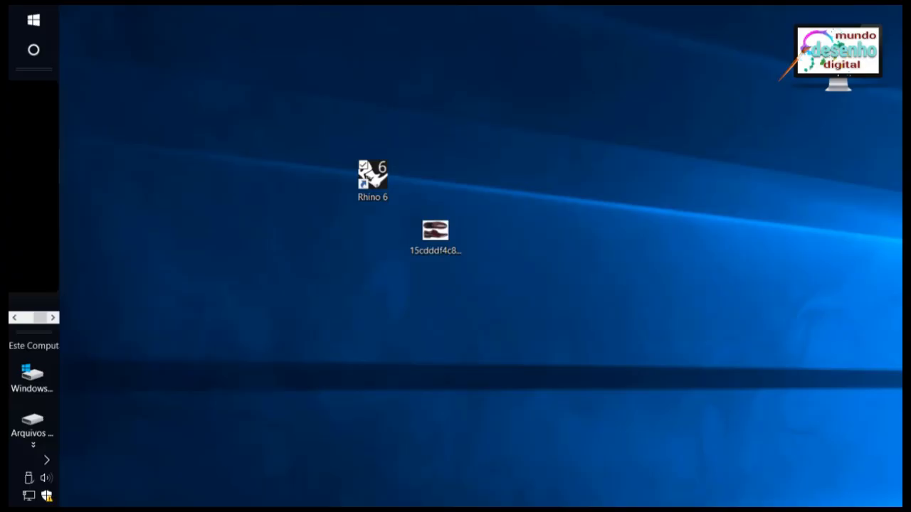
View the shoe reference photo stored on the desktop and close it.
{"action": "double_click", "coordinate": [434, 231]}
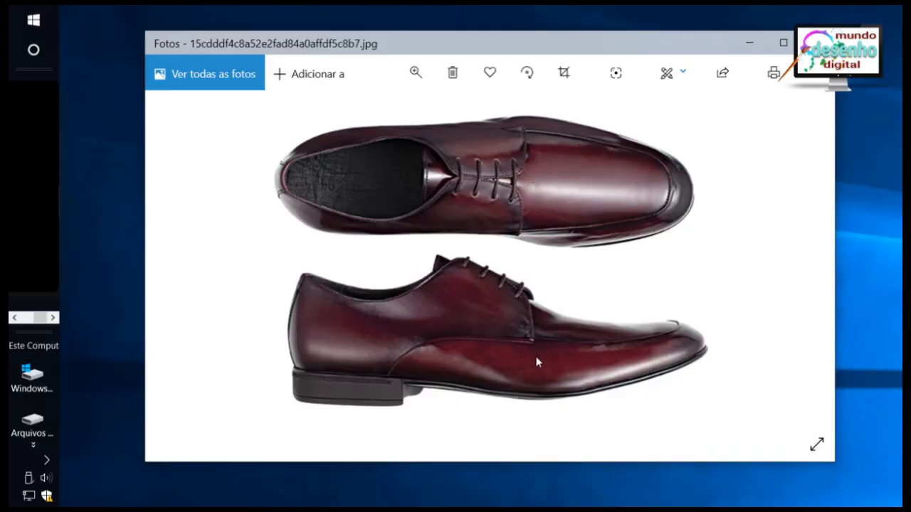
{"action": "left_click", "coordinate": [818, 44]}
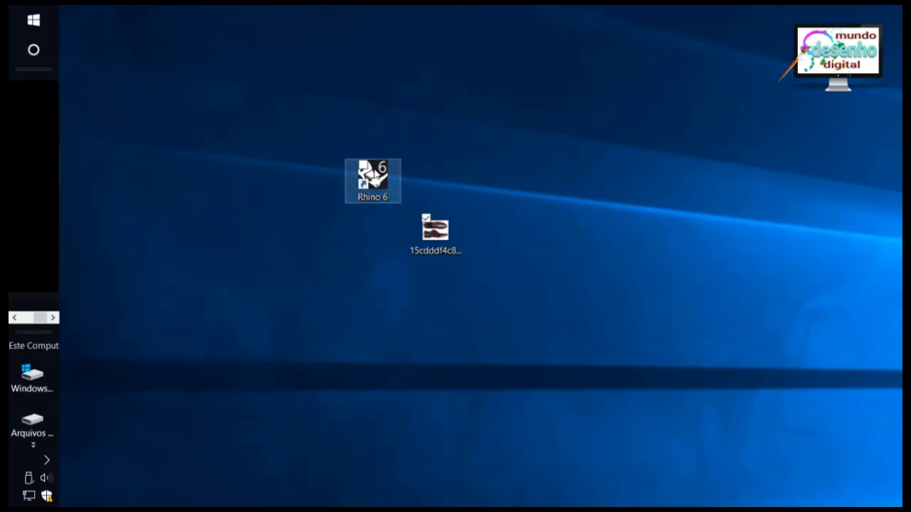
Locate Rhino 6 in the list of installed programs, examine its shortcut options and recent files, and return to the desktop.
{"action": "left_click", "coordinate": [33, 19]}
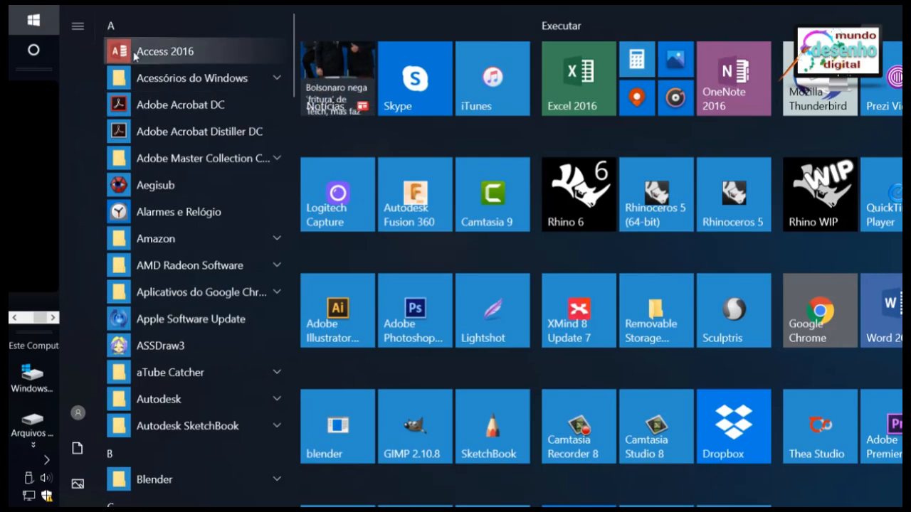
{"action": "scroll", "coordinate": [163, 262], "scroll_direction": "down", "scroll_amount": 10}
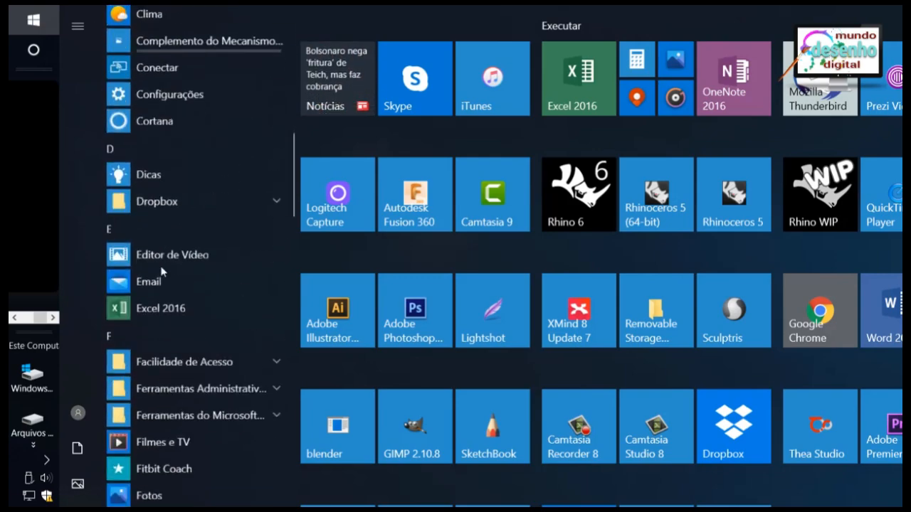
{"action": "scroll", "coordinate": [163, 269], "scroll_direction": "down", "scroll_amount": 8}
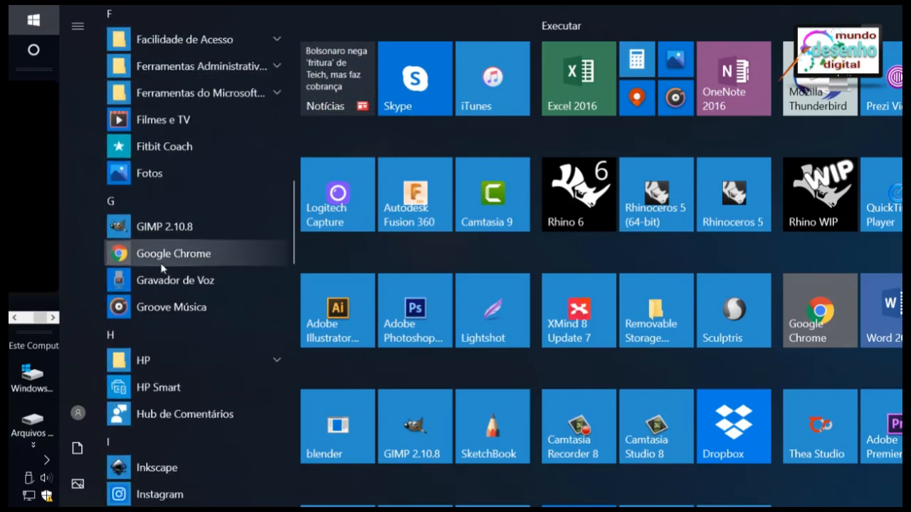
{"action": "scroll", "coordinate": [161, 268], "scroll_direction": "down", "scroll_amount": 4}
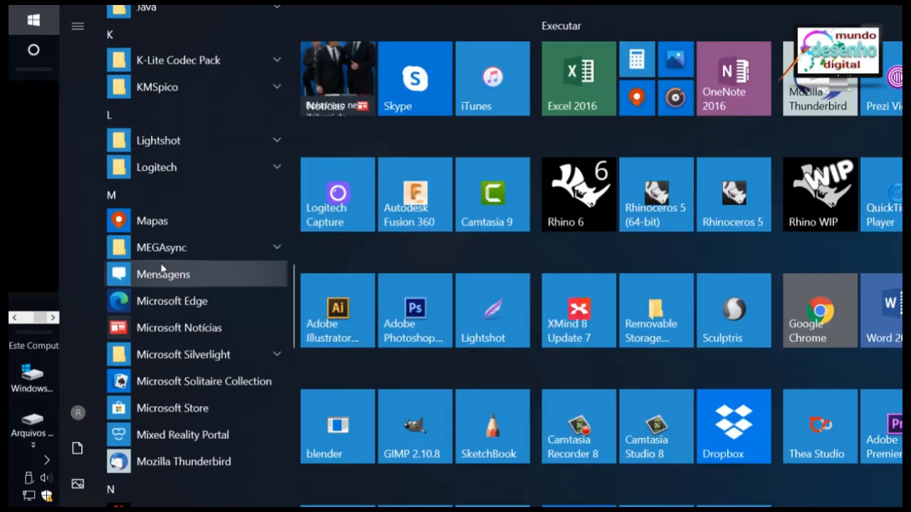
{"action": "scroll", "coordinate": [161, 268], "scroll_direction": "down", "scroll_amount": 4}
{"action": "scroll", "coordinate": [161, 268], "scroll_direction": "down", "scroll_amount": 4}
{"action": "scroll", "coordinate": [163, 268], "scroll_direction": "down", "scroll_amount": 5}
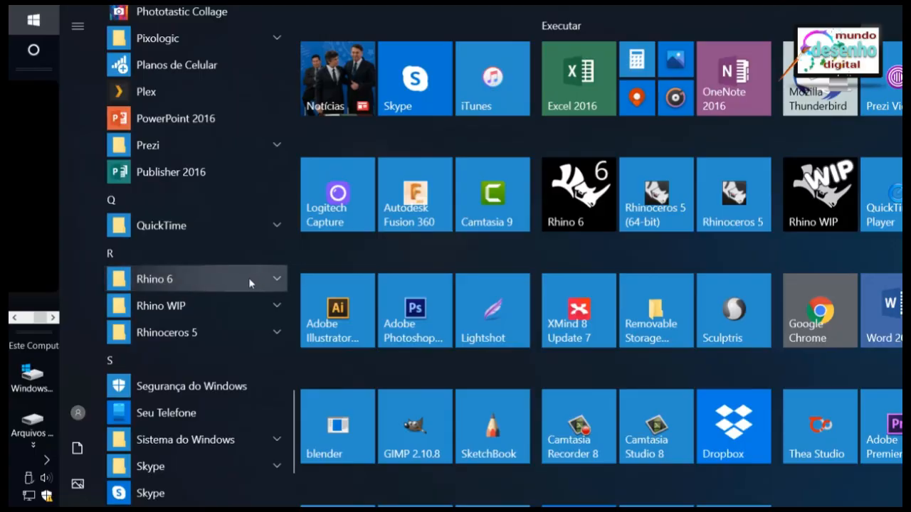
{"action": "left_click", "coordinate": [262, 279]}
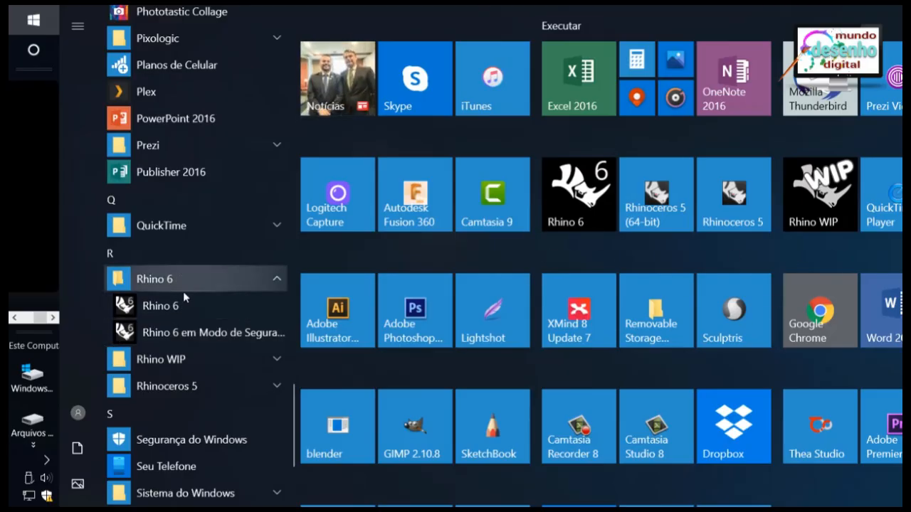
{"action": "right_click", "coordinate": [146, 307]}
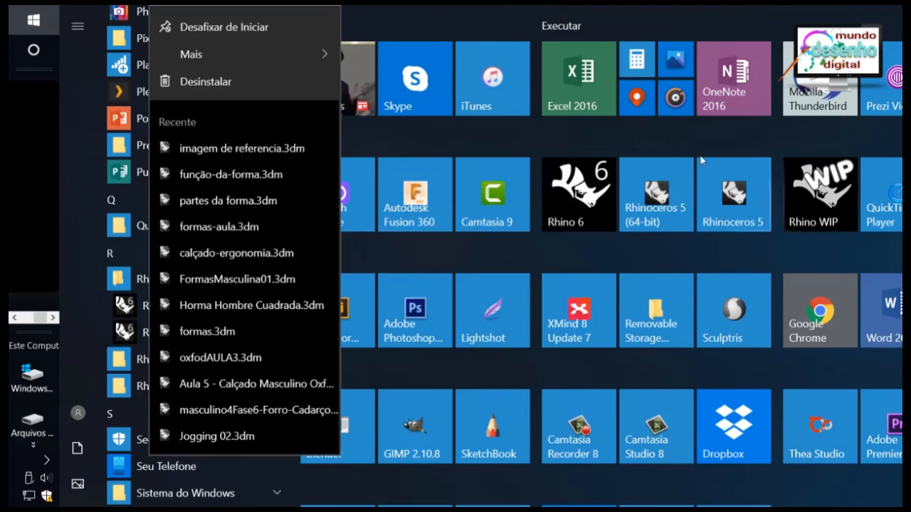
{"action": "mouse_move", "coordinate": [262, 56]}
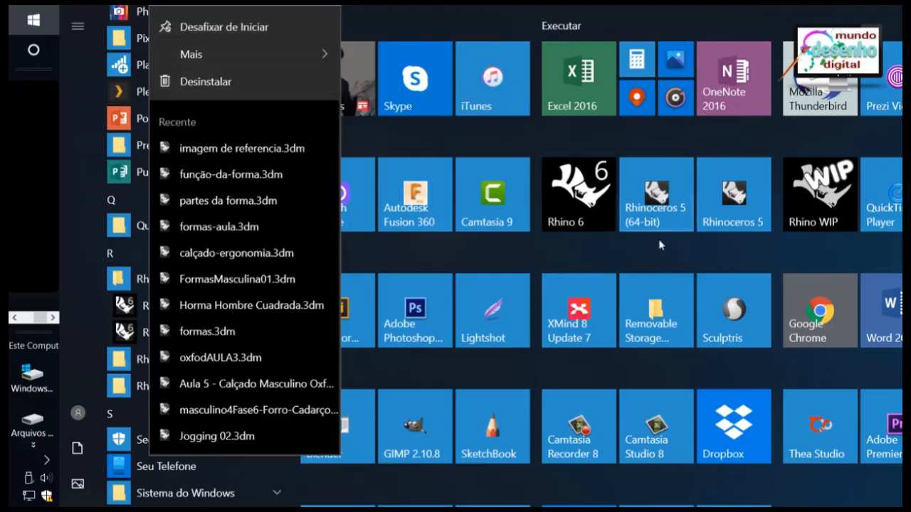
{"action": "left_click", "coordinate": [633, 22]}
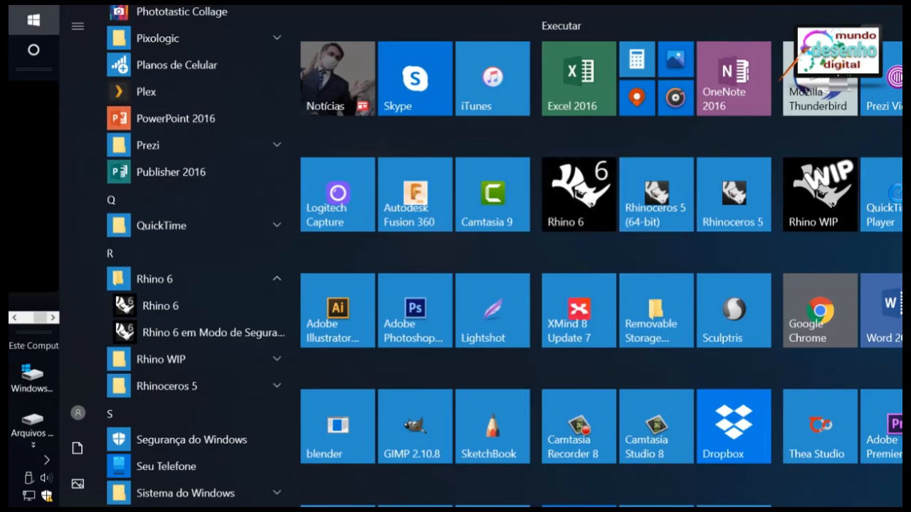
{"action": "left_click", "coordinate": [908, 148]}
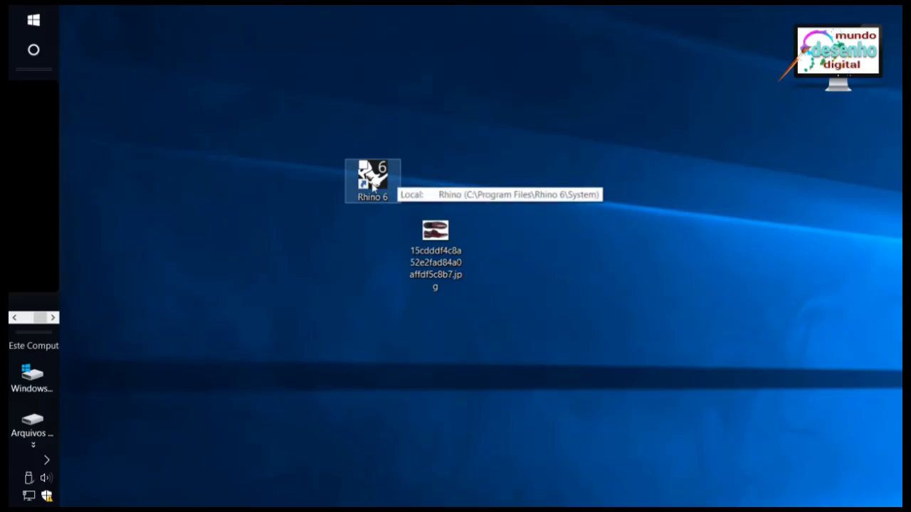
Launch Rhino 6 and close it again.
{"action": "left_click", "coordinate": [38, 25]}
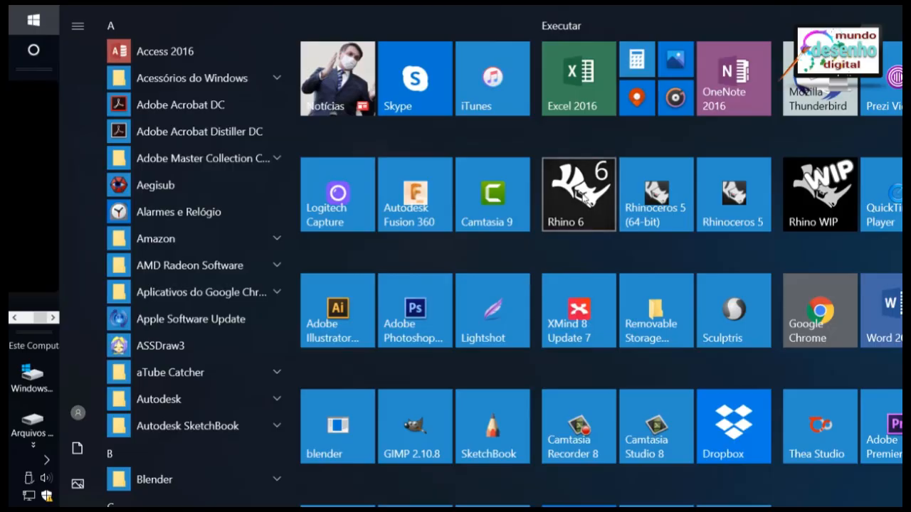
{"action": "scroll", "coordinate": [184, 274], "scroll_direction": "down", "scroll_amount": 15}
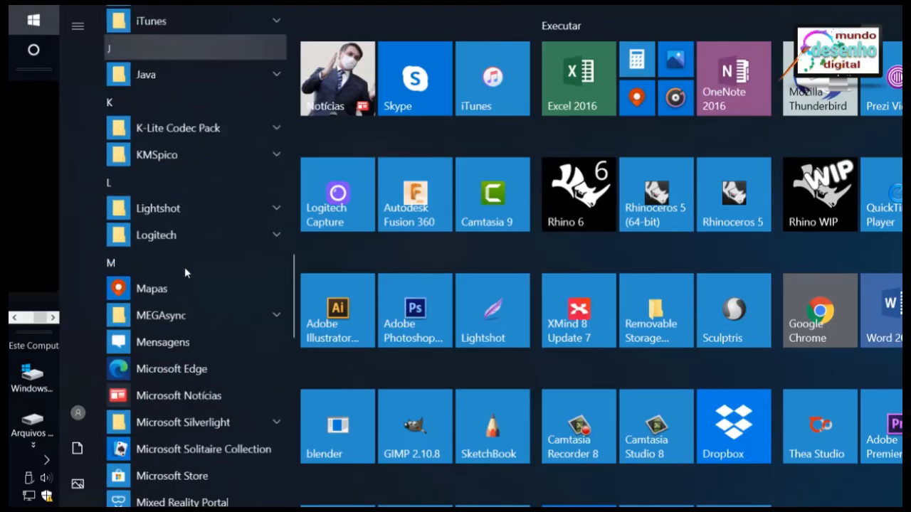
{"action": "scroll", "coordinate": [185, 266], "scroll_direction": "down", "scroll_amount": 6}
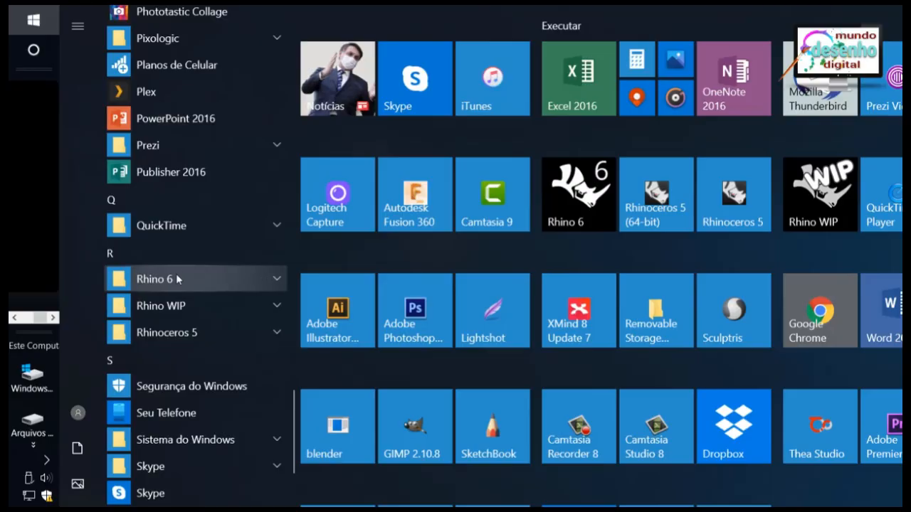
{"action": "left_click", "coordinate": [227, 283]}
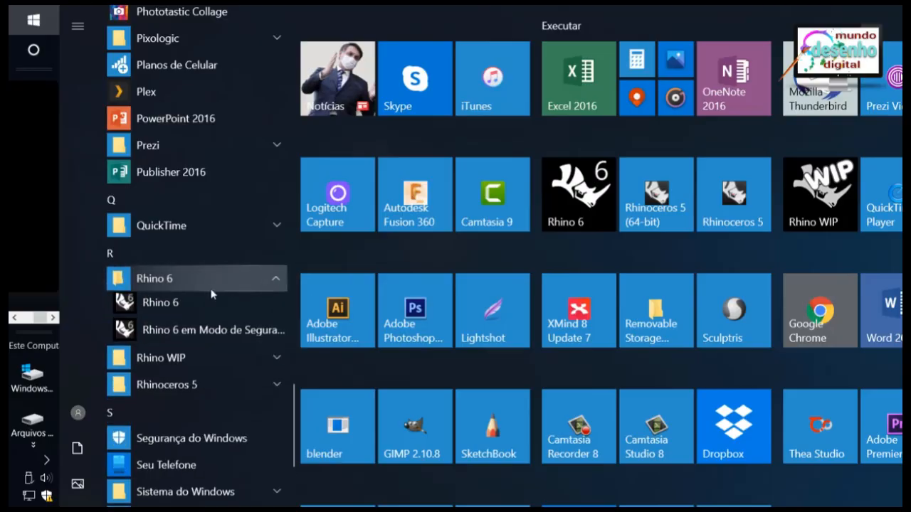
{"action": "left_click", "coordinate": [158, 308]}
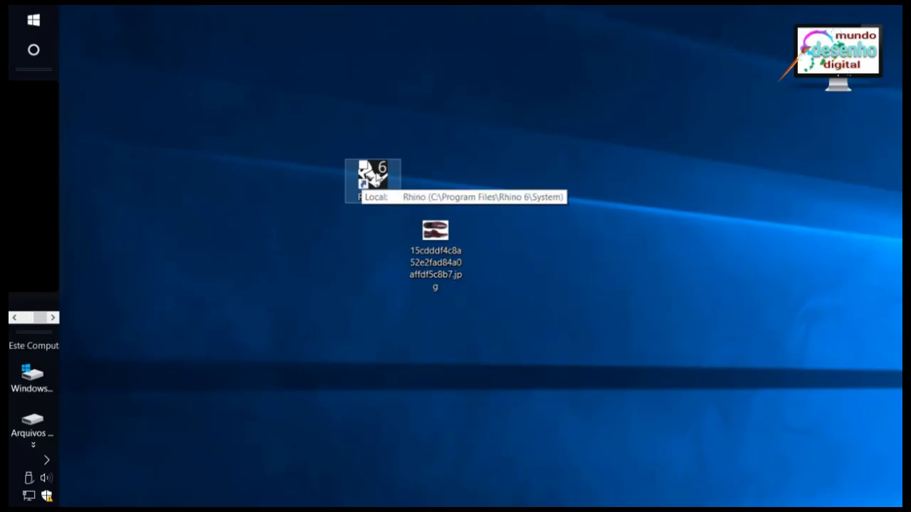
{"action": "double_click", "coordinate": [378, 178]}
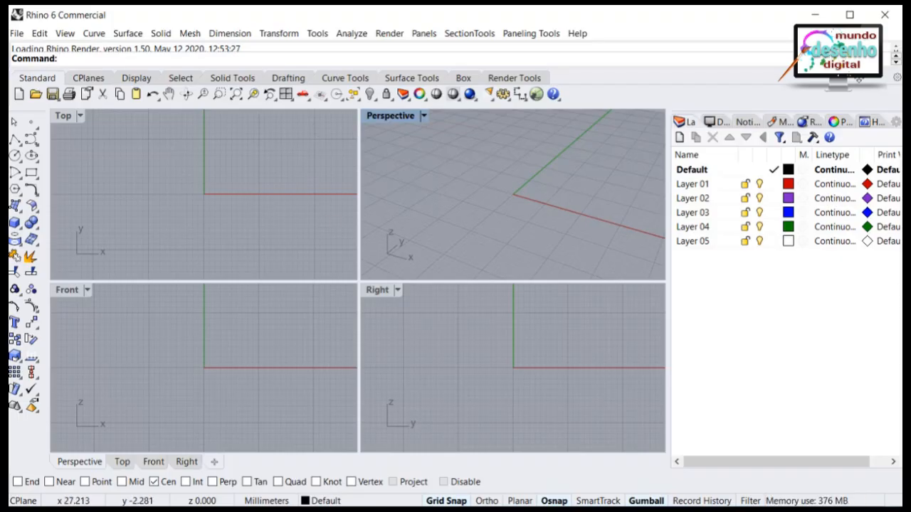
{"action": "left_click", "coordinate": [885, 15]}
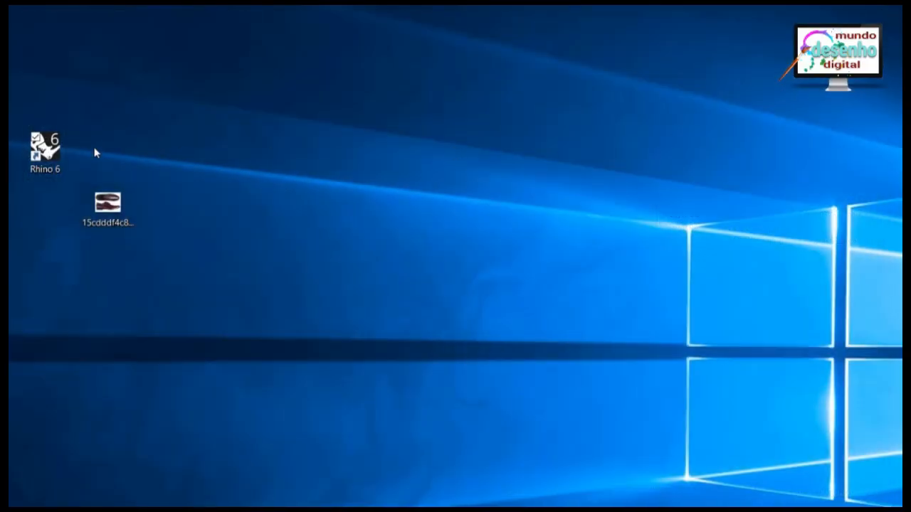
Launch Rhino 6 and skim the "xNURBS Rhino plug-in V4 released" news article linked from its start screen.
{"action": "double_click", "coordinate": [44, 148]}
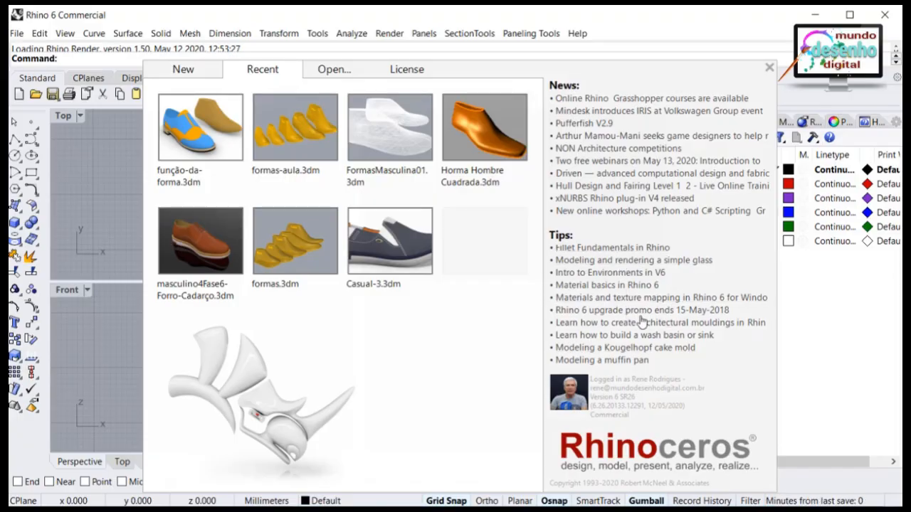
{"action": "left_click", "coordinate": [644, 199]}
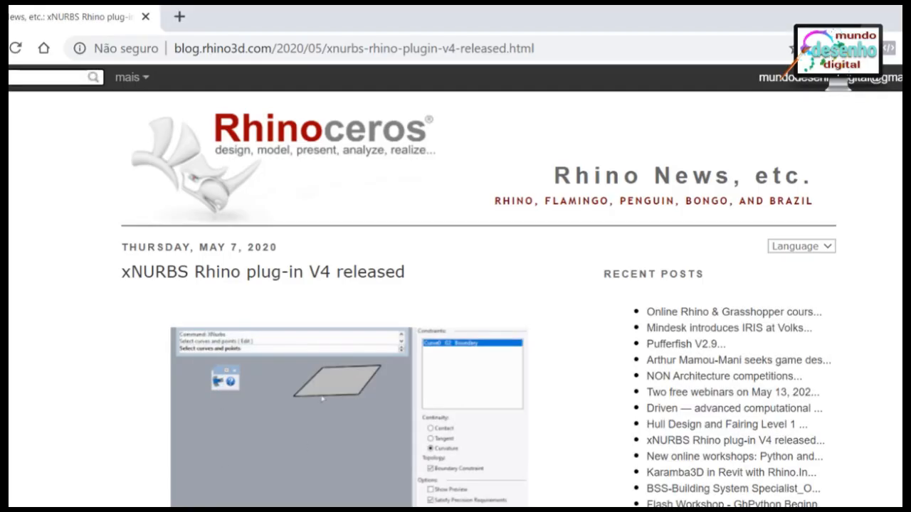
{"action": "mouse_move", "coordinate": [910, 0]}
{"action": "left_mouse_down"}
{"action": "mouse_move", "coordinate": [910, 14]}
{"action": "mouse_move", "coordinate": [900, 8]}
{"action": "left_mouse_up"}
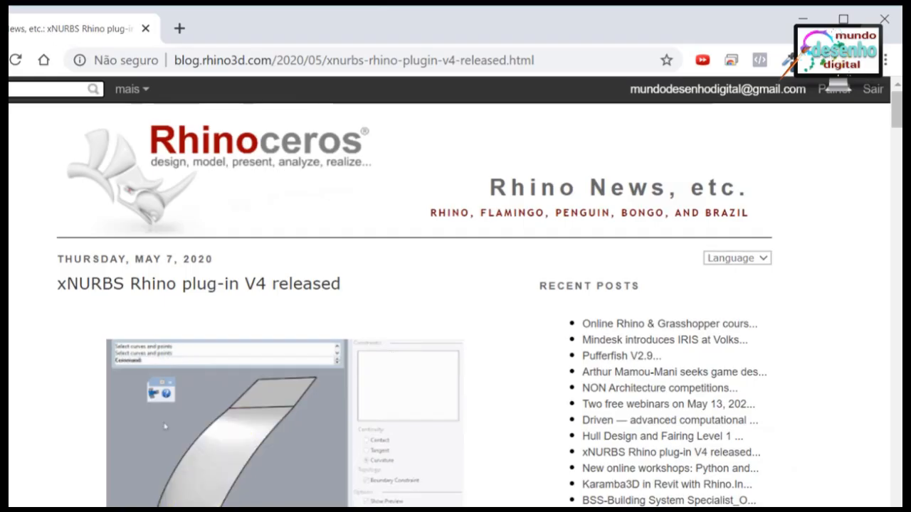
{"action": "left_click_drag", "start_coordinate": [0, 6], "coordinate": [9, 5]}
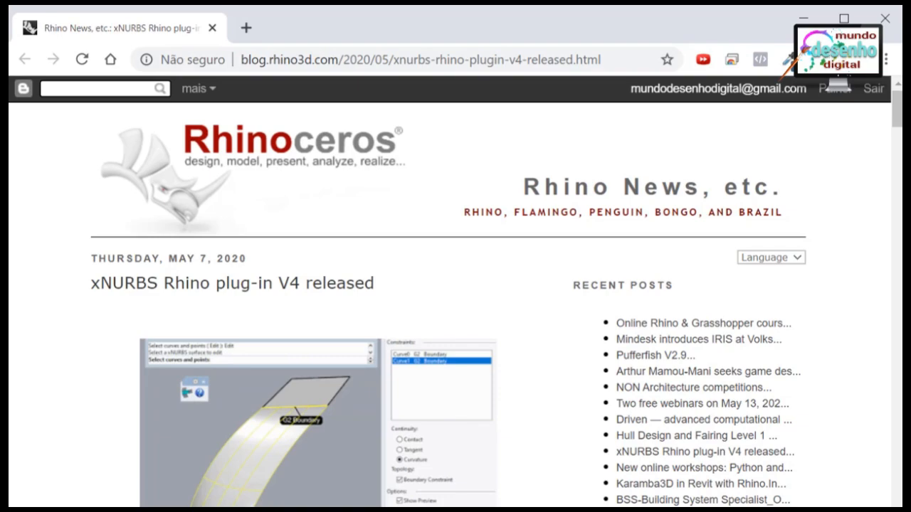
{"action": "mouse_move", "coordinate": [106, 511]}
{"action": "left_mouse_down"}
{"action": "mouse_move", "coordinate": [105, 488]}
{"action": "mouse_move", "coordinate": [105, 505]}
{"action": "left_mouse_up"}
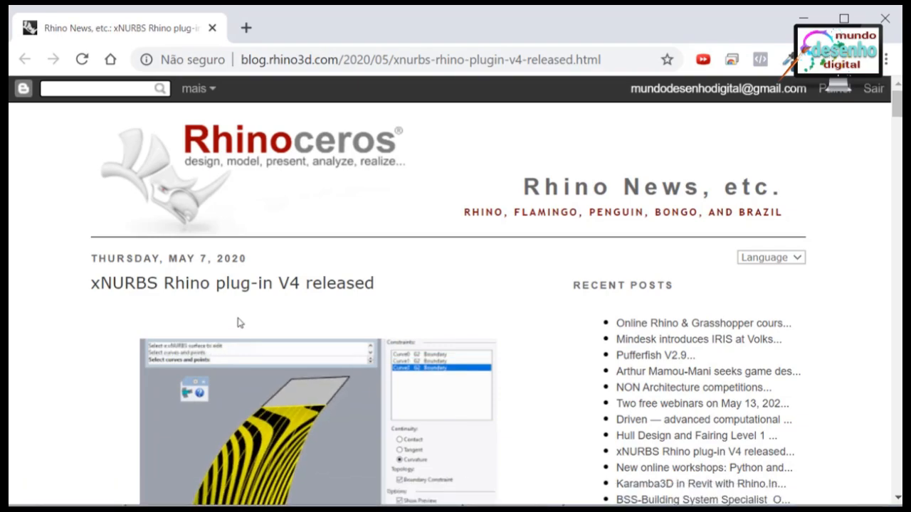
{"action": "scroll", "coordinate": [339, 270], "scroll_direction": "down", "scroll_amount": 4}
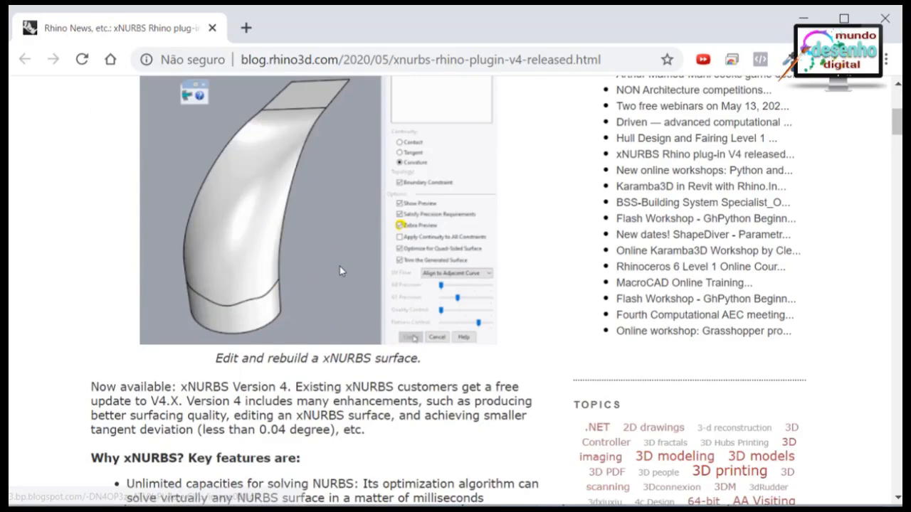
{"action": "scroll", "coordinate": [339, 271], "scroll_direction": "down", "scroll_amount": 17}
{"action": "scroll", "coordinate": [343, 279], "scroll_direction": "up", "scroll_amount": 20}
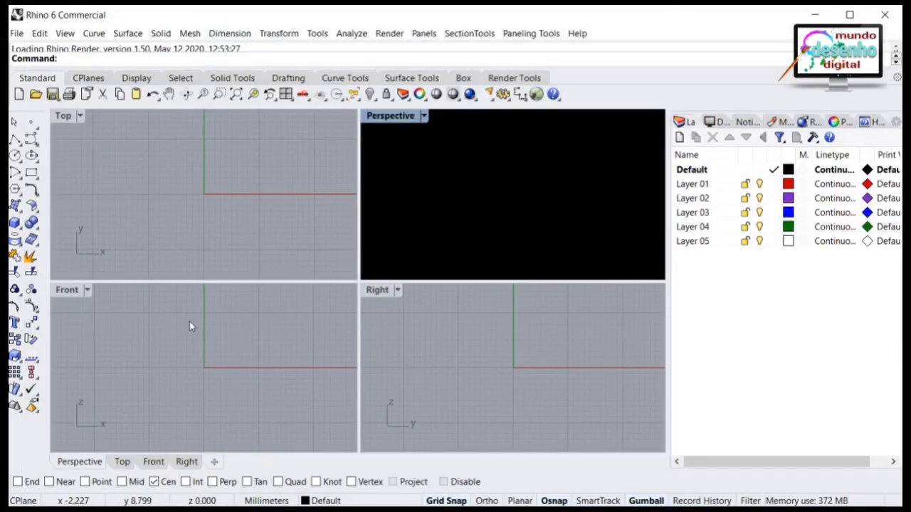
Close Rhino 6 and relaunch it to bring back the start screen.
{"action": "left_click", "coordinate": [217, 375]}
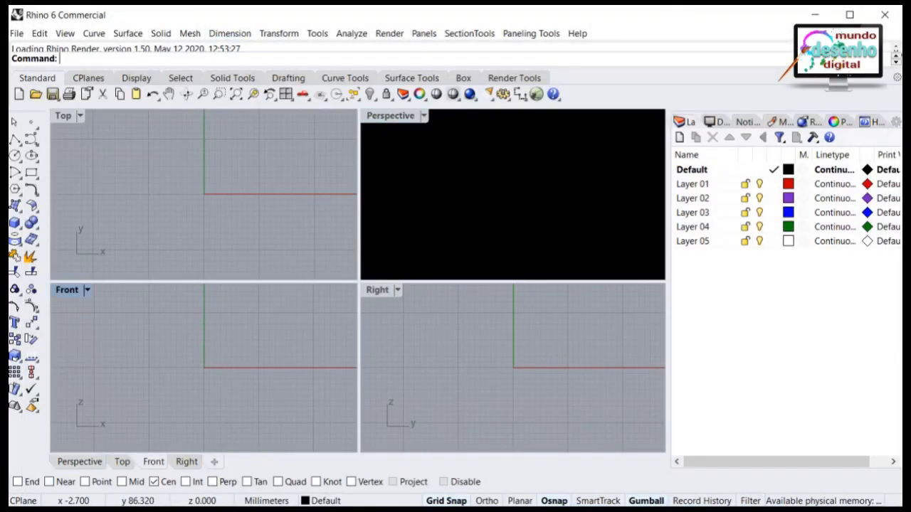
{"action": "left_click", "coordinate": [885, 22]}
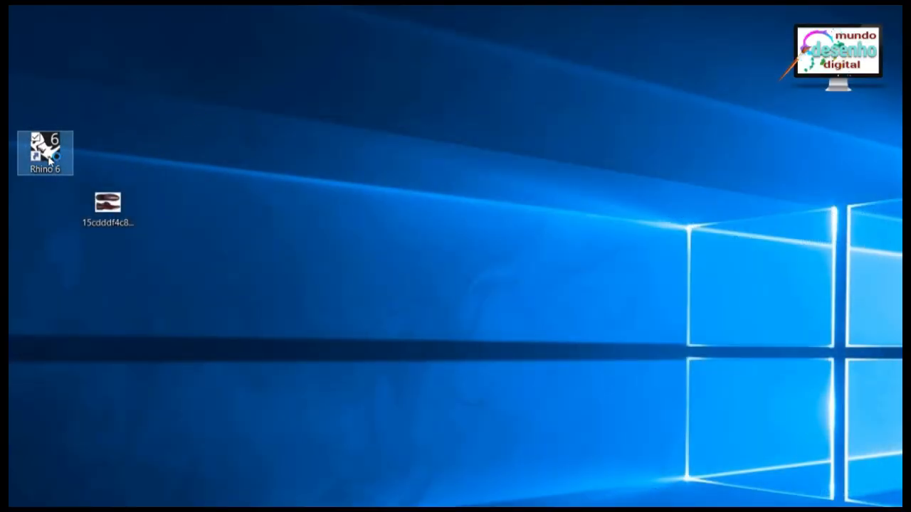
{"action": "double_click", "coordinate": [48, 158]}
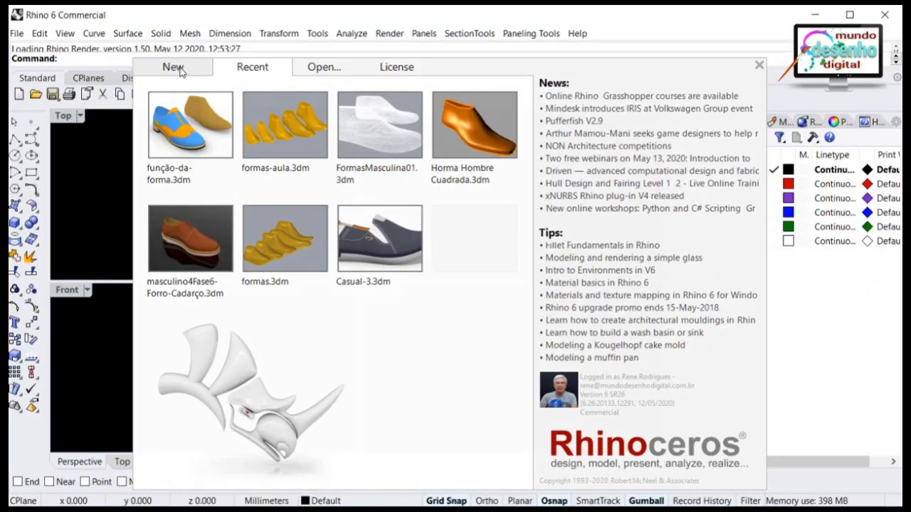
Review the start screen's new-file templates, recent files, file-opening dialog and license information without opening any file.
{"action": "left_click", "coordinate": [174, 67]}
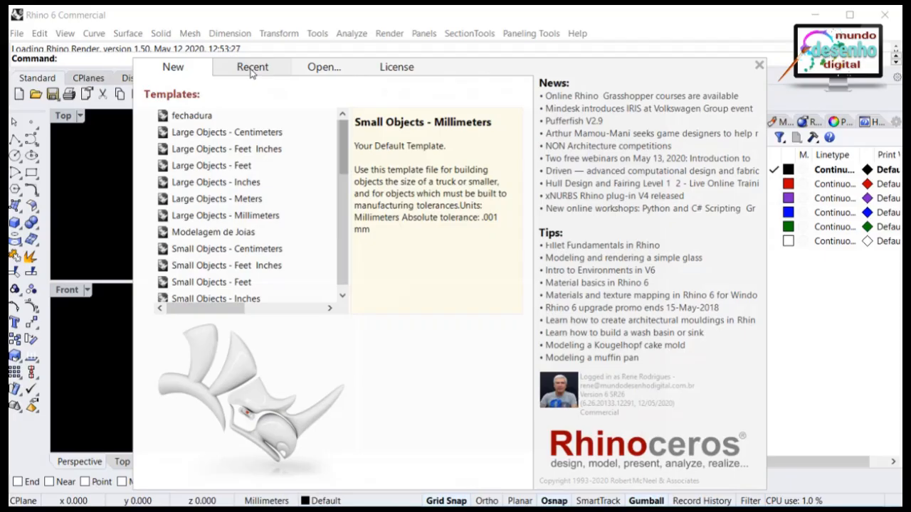
{"action": "left_click", "coordinate": [251, 70]}
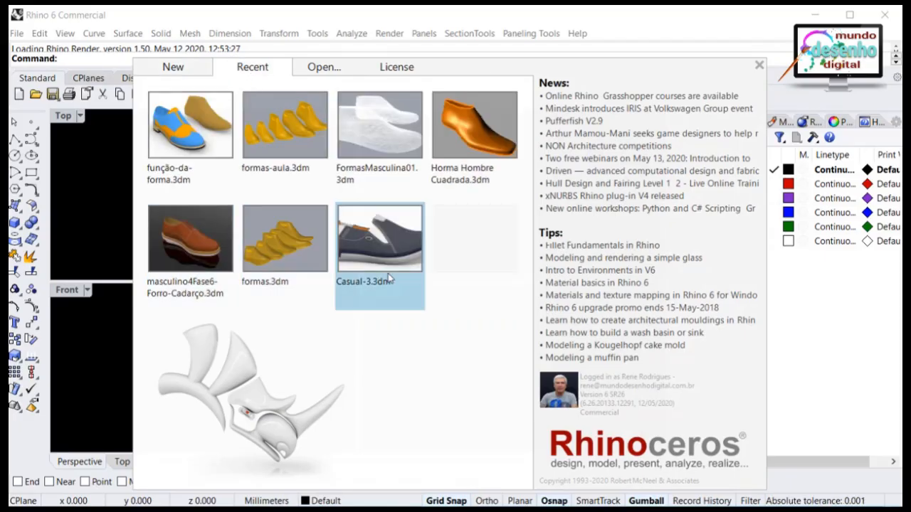
{"action": "left_click", "coordinate": [322, 67]}
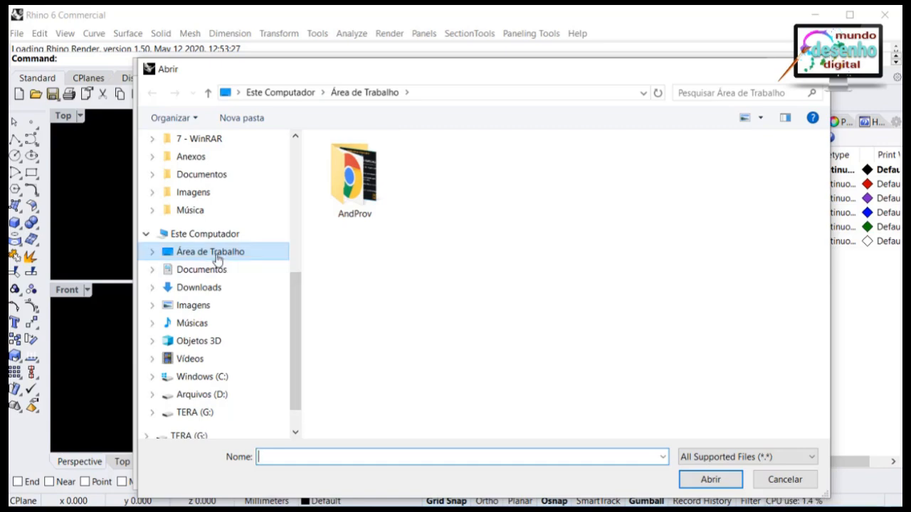
{"action": "mouse_move", "coordinate": [299, 309]}
{"action": "left_mouse_down"}
{"action": "mouse_move", "coordinate": [294, 185]}
{"action": "mouse_move", "coordinate": [304, 318]}
{"action": "left_mouse_up"}
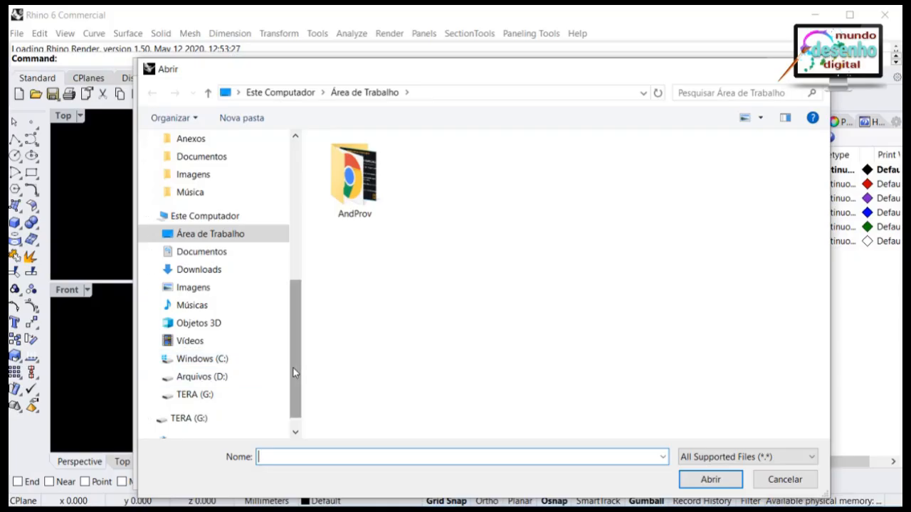
{"action": "left_click", "coordinate": [784, 480]}
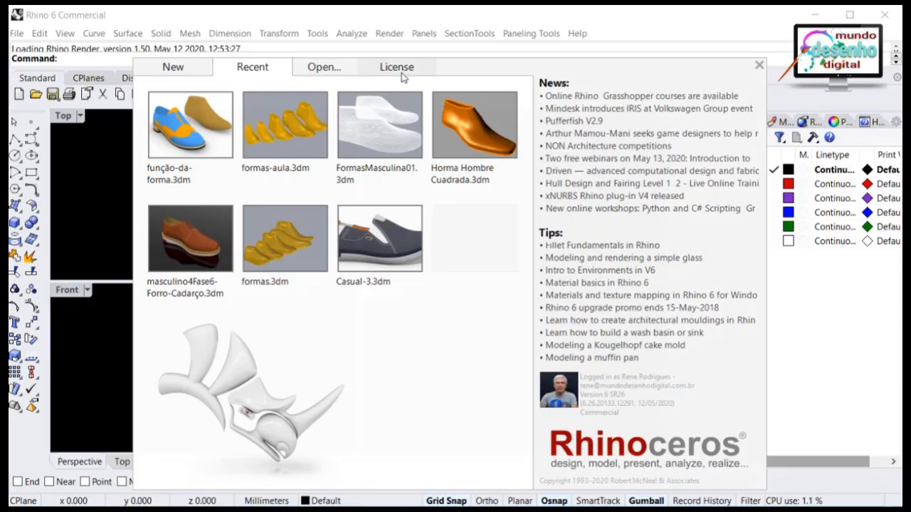
{"action": "left_click", "coordinate": [403, 71]}
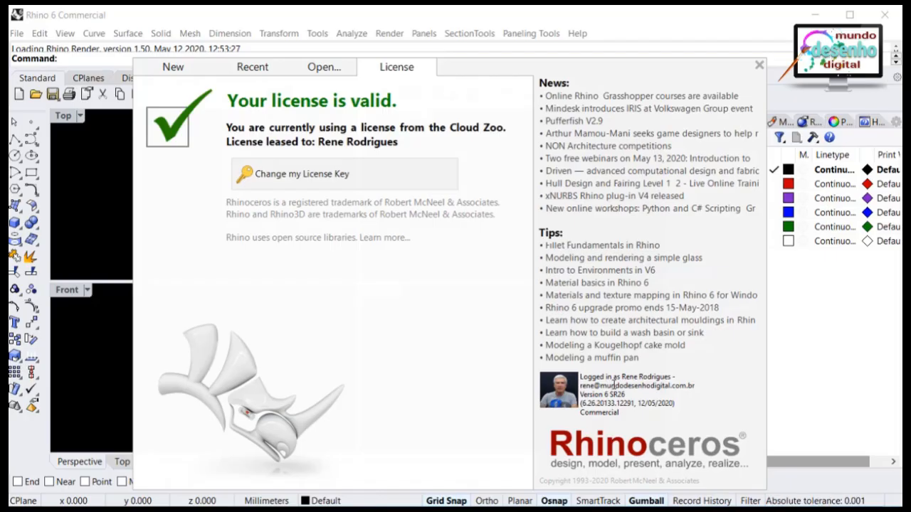
Close the start screen to work in the empty four-viewport model.
{"action": "left_click", "coordinate": [759, 65]}
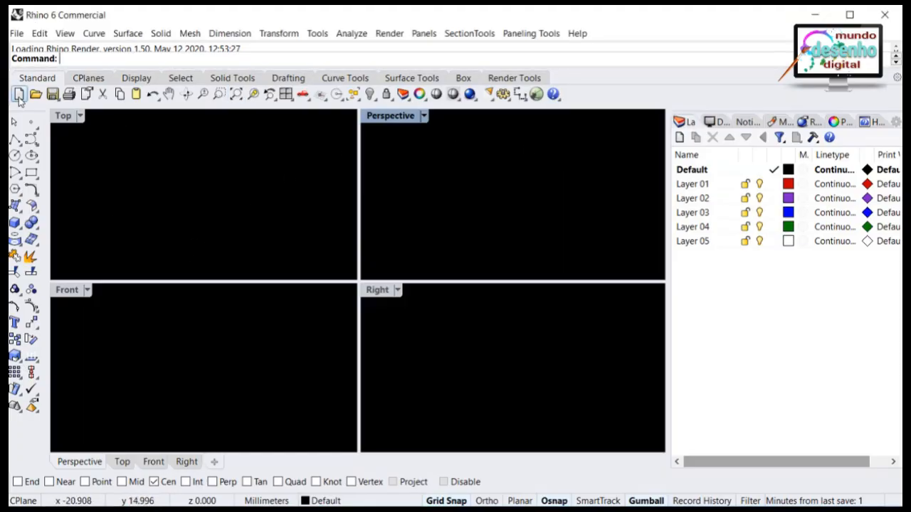
{"action": "left_click", "coordinate": [101, 165]}
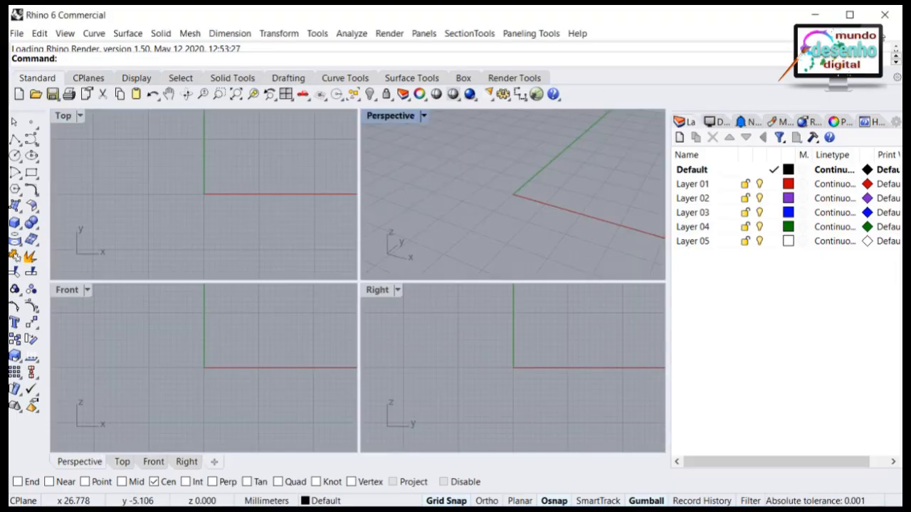
{"action": "left_click", "coordinate": [885, 15]}
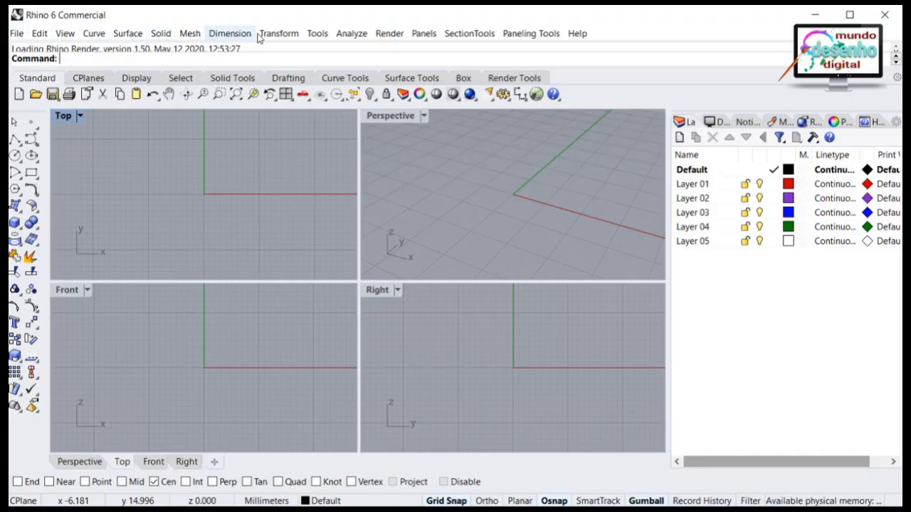
Look through the Tools, Analyze and Transform commands without running any of them.
{"action": "left_click", "coordinate": [318, 37]}
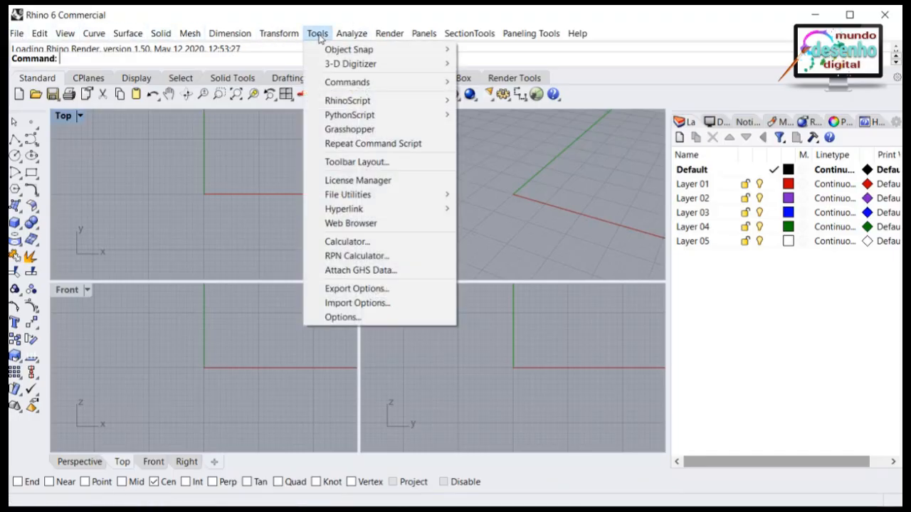
{"action": "mouse_move", "coordinate": [350, 33]}
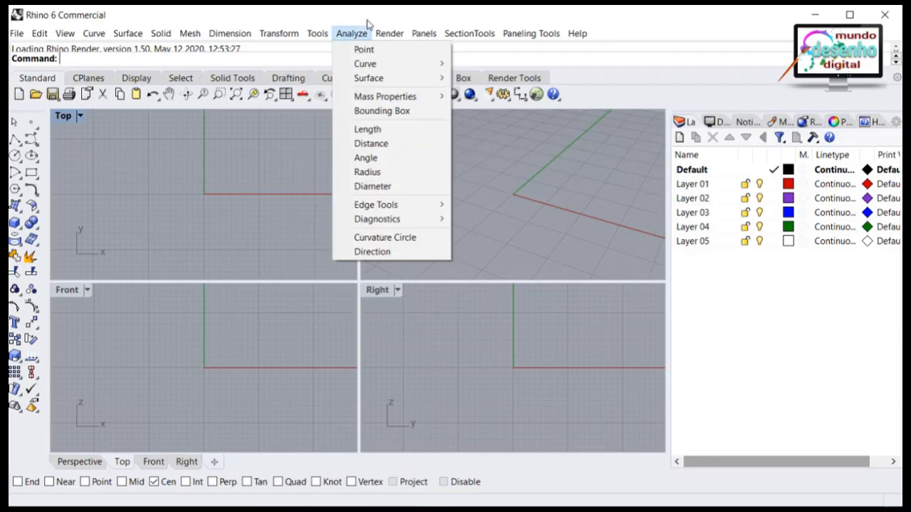
{"action": "mouse_move", "coordinate": [322, 30]}
{"action": "mouse_move", "coordinate": [279, 33]}
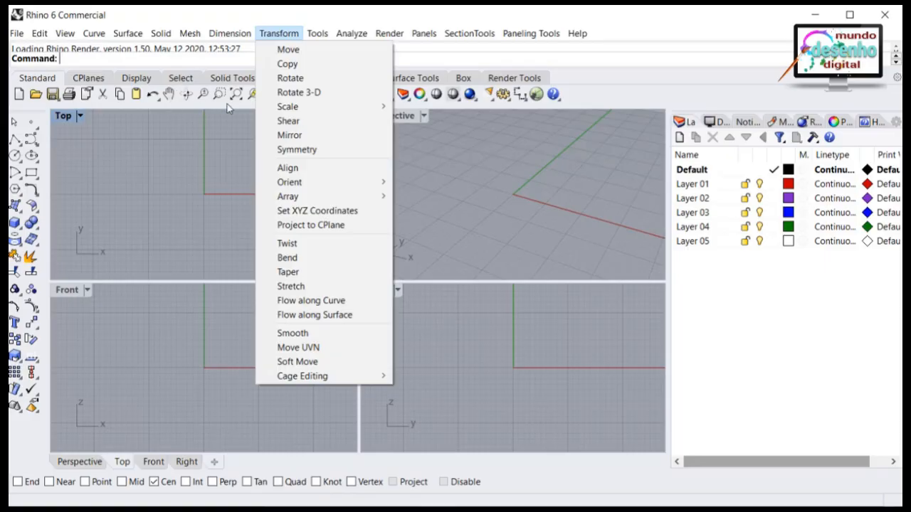
{"action": "mouse_move", "coordinate": [229, 33]}
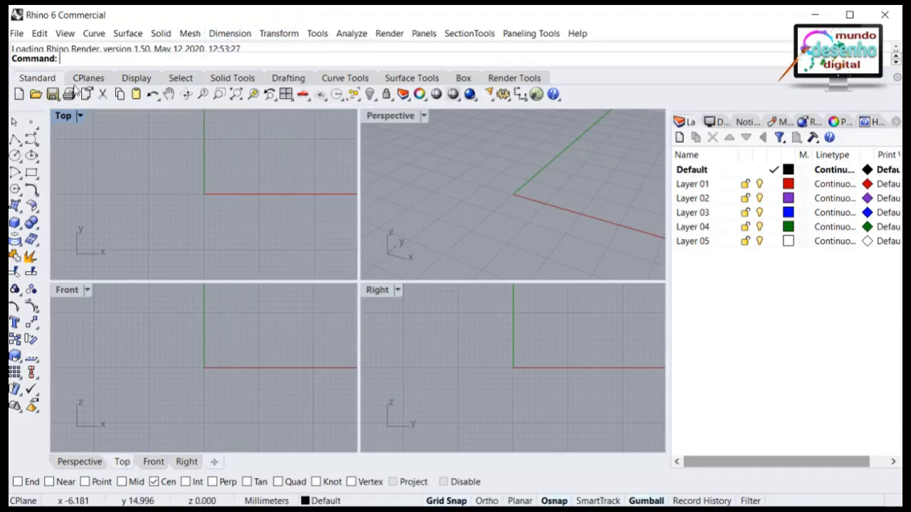
Browse the CPlanes, Display, Select and Solid Tools command sets and return to the Standard set.
{"action": "left_click", "coordinate": [80, 79]}
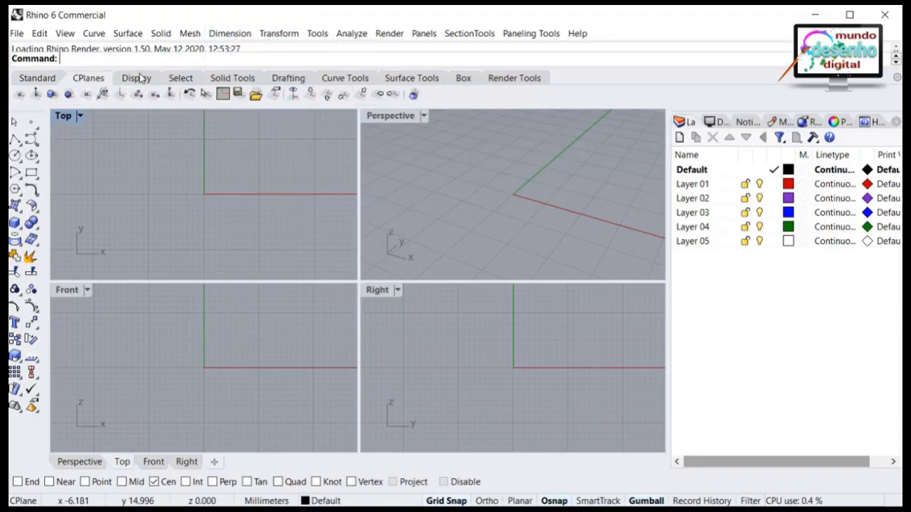
{"action": "left_click", "coordinate": [141, 79]}
{"action": "left_click", "coordinate": [183, 82]}
{"action": "left_click", "coordinate": [233, 80]}
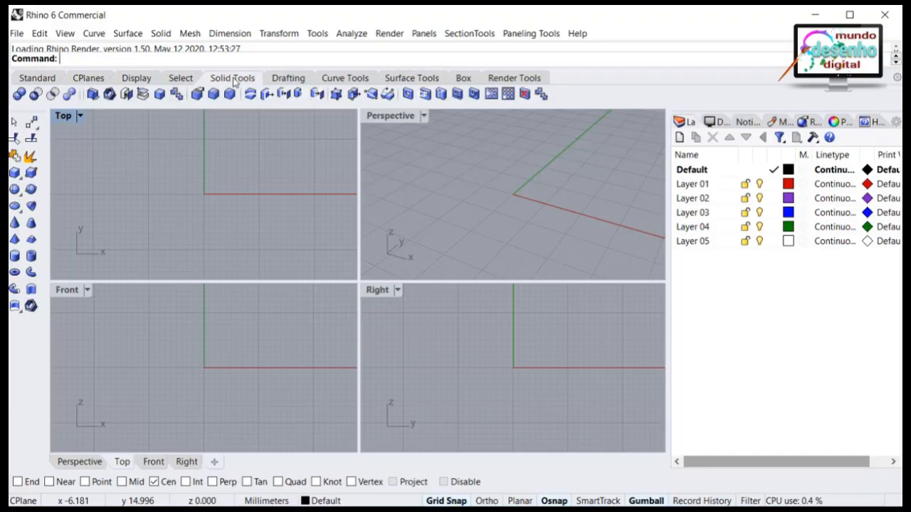
{"action": "left_click", "coordinate": [36, 79]}
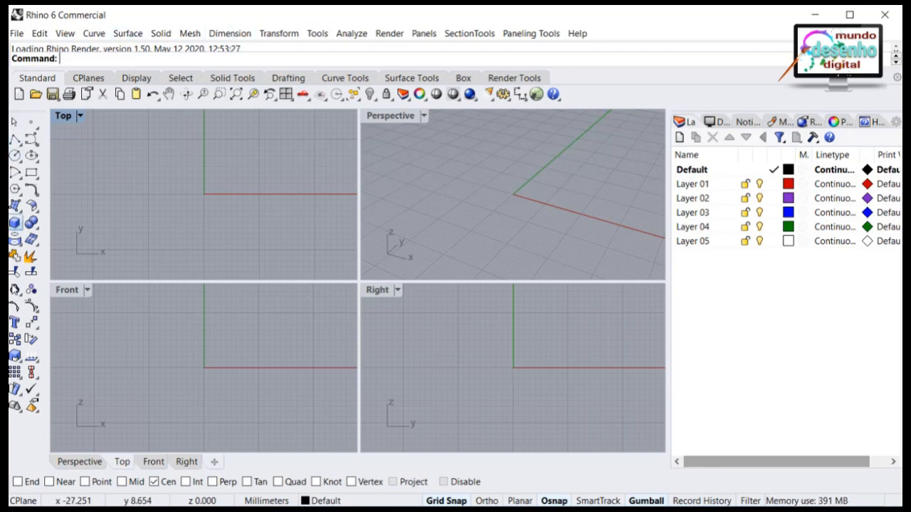
{"action": "left_click", "coordinate": [88, 79]}
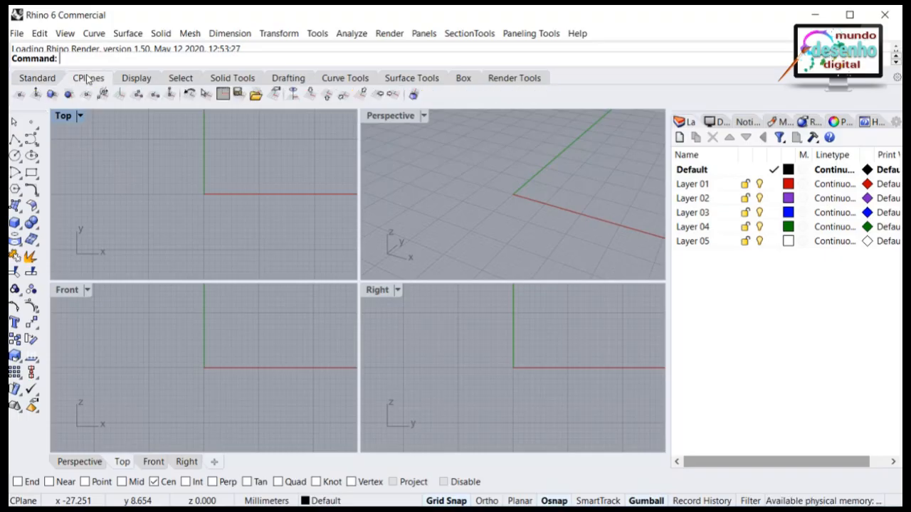
{"action": "left_click", "coordinate": [45, 78]}
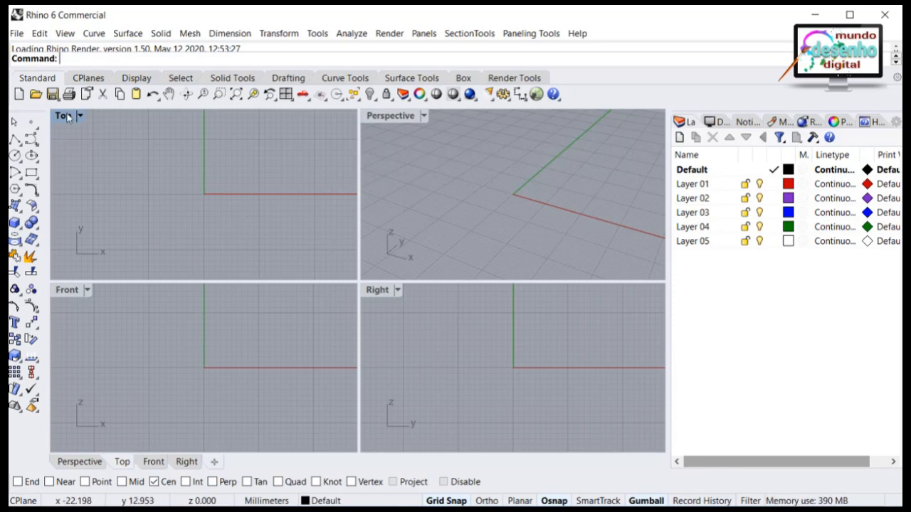
Activate the Perspective, Top, Front and Right viewports in turn, ending with Right.
{"action": "left_click", "coordinate": [386, 121]}
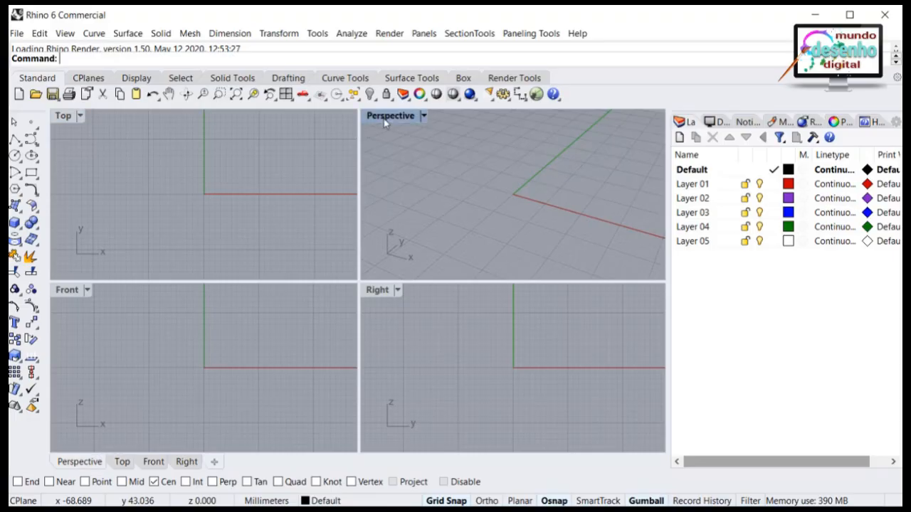
{"action": "left_click", "coordinate": [367, 296]}
{"action": "left_click", "coordinate": [69, 300]}
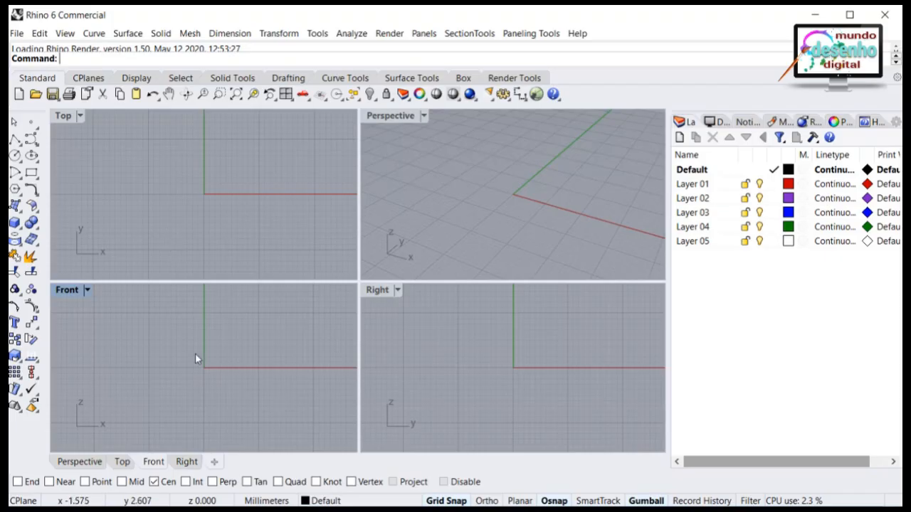
{"action": "left_click", "coordinate": [62, 121]}
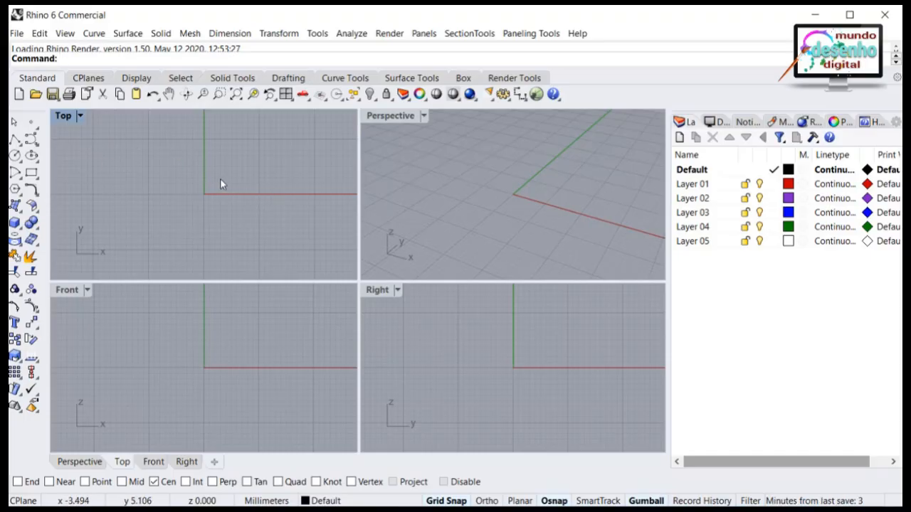
{"action": "left_click", "coordinate": [83, 463]}
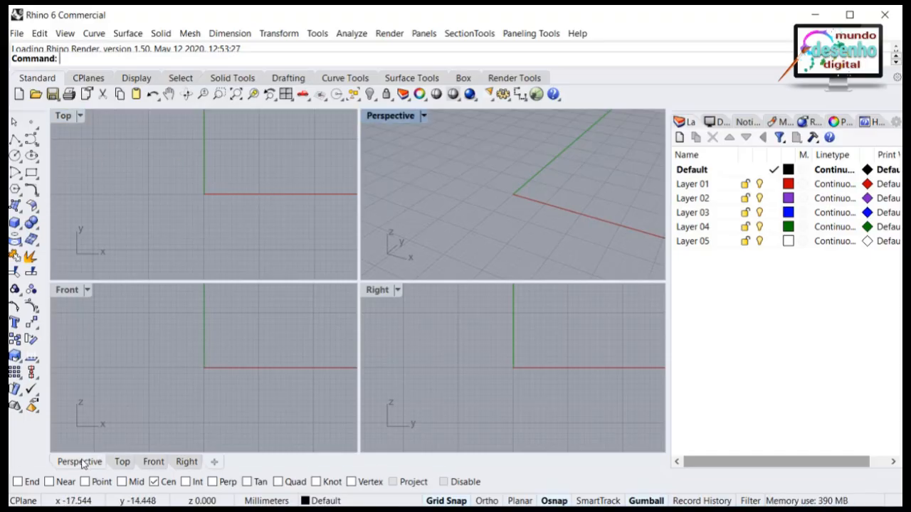
{"action": "left_click", "coordinate": [122, 463]}
{"action": "left_click", "coordinate": [153, 463]}
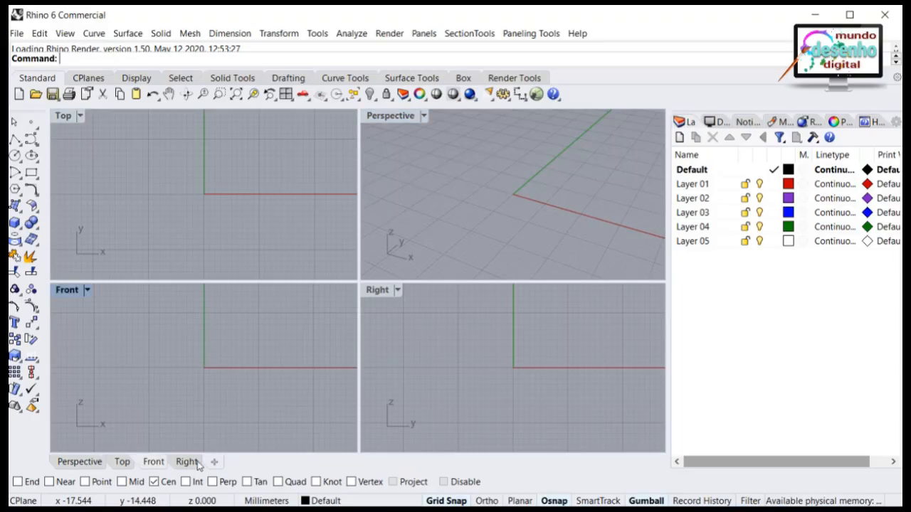
{"action": "left_click", "coordinate": [186, 463]}
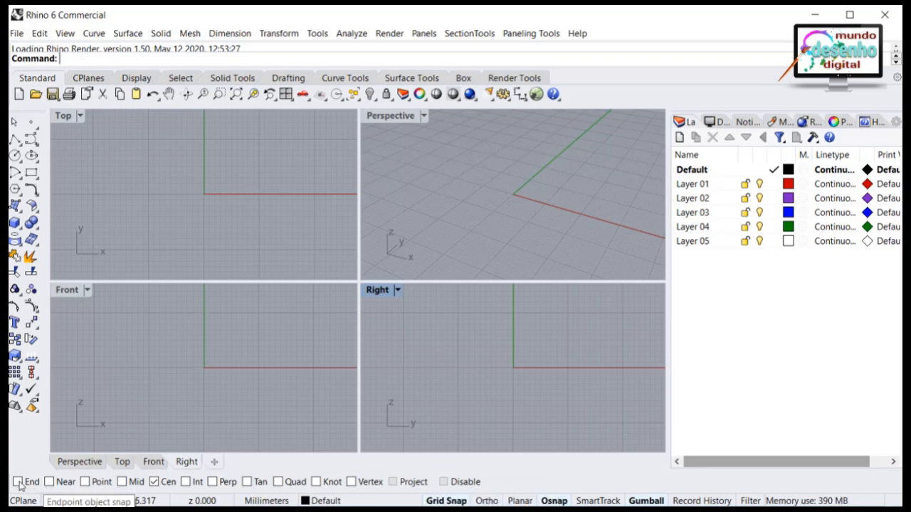
Turn off the Center object snap, and hide and redisplay the object snap options.
{"action": "left_click", "coordinate": [161, 483]}
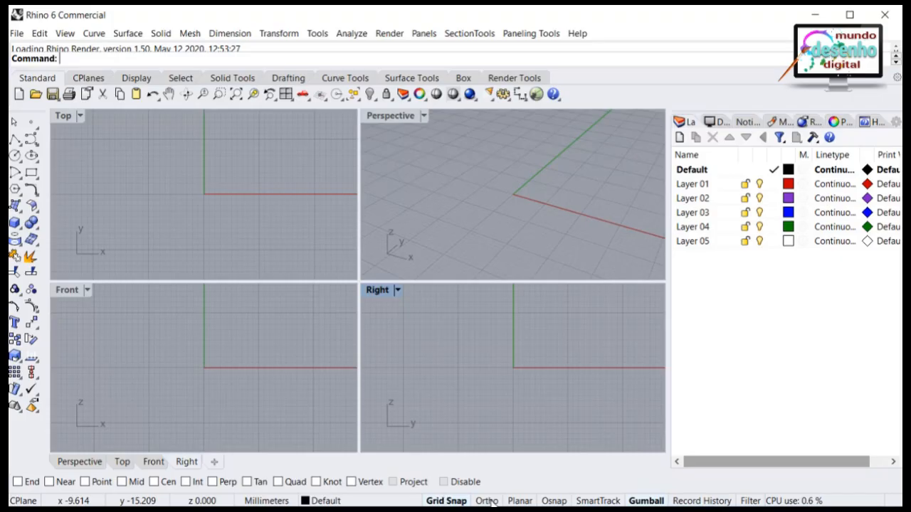
{"action": "left_click", "coordinate": [552, 502]}
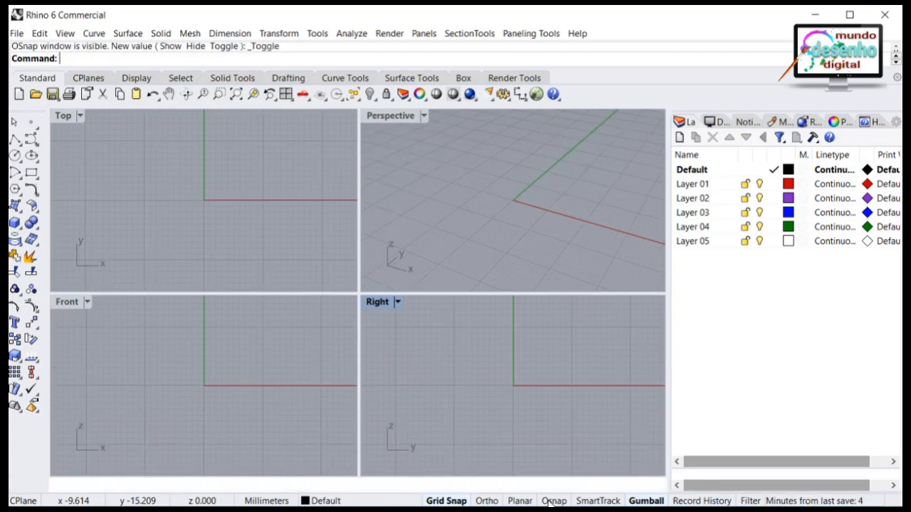
{"action": "left_click", "coordinate": [553, 501]}
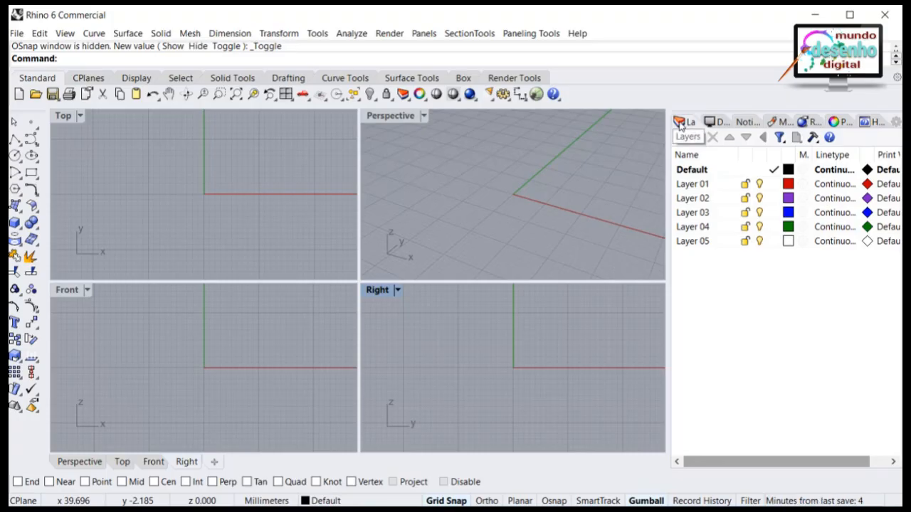
Review the display settings of the Right and Perspective viewports and return to the layer list.
{"action": "left_click", "coordinate": [710, 123]}
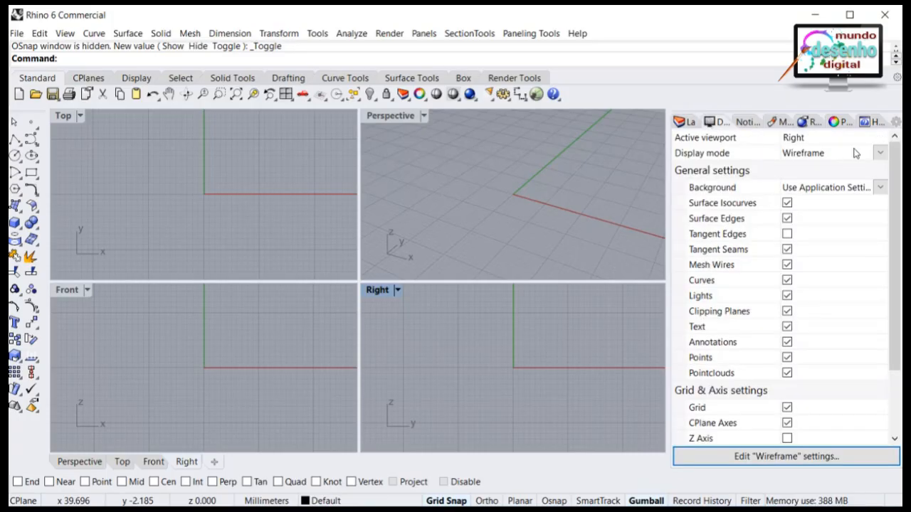
{"action": "left_click", "coordinate": [523, 242]}
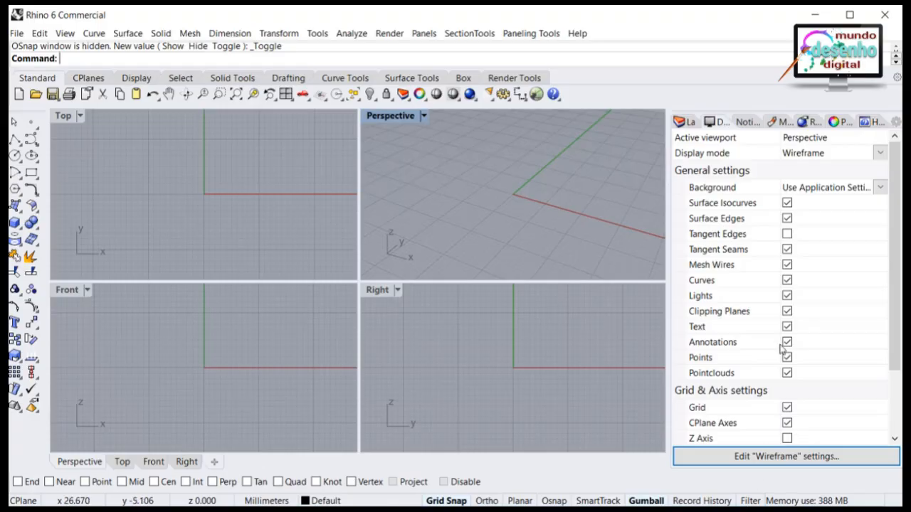
{"action": "left_click", "coordinate": [681, 123]}
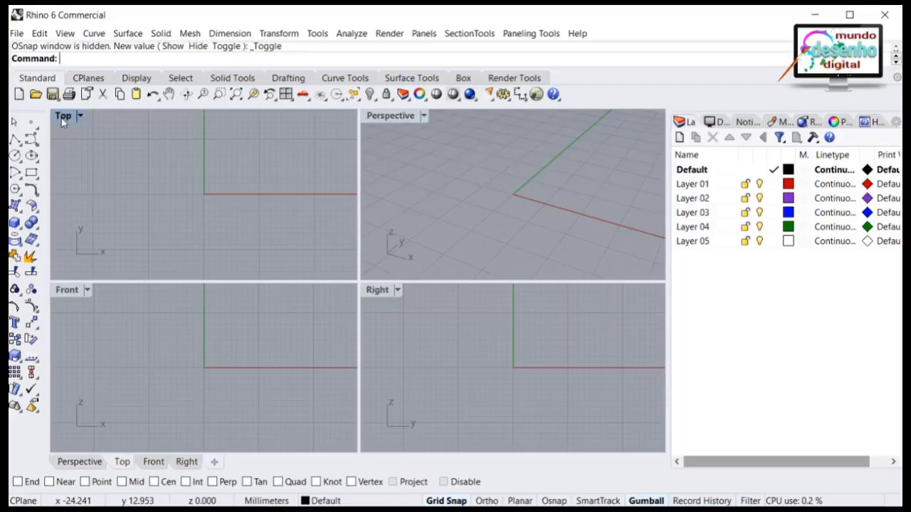
Try maximizing and restoring the Top viewport, leaving it maximized.
{"action": "double_click", "coordinate": [63, 114]}
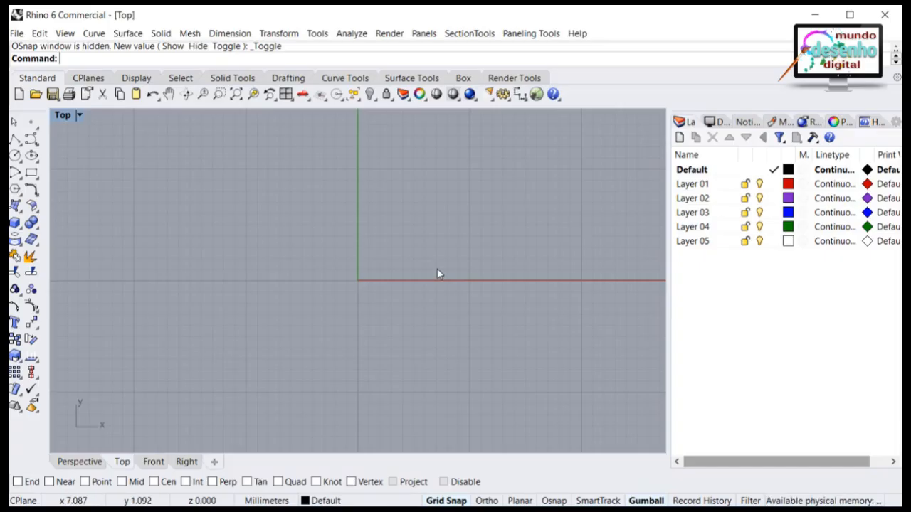
{"action": "double_click", "coordinate": [63, 116]}
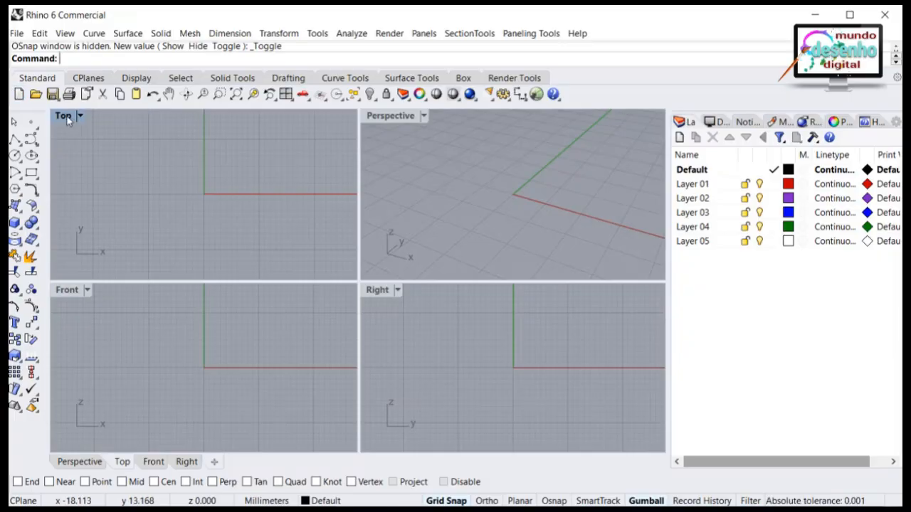
{"action": "double_click", "coordinate": [65, 117]}
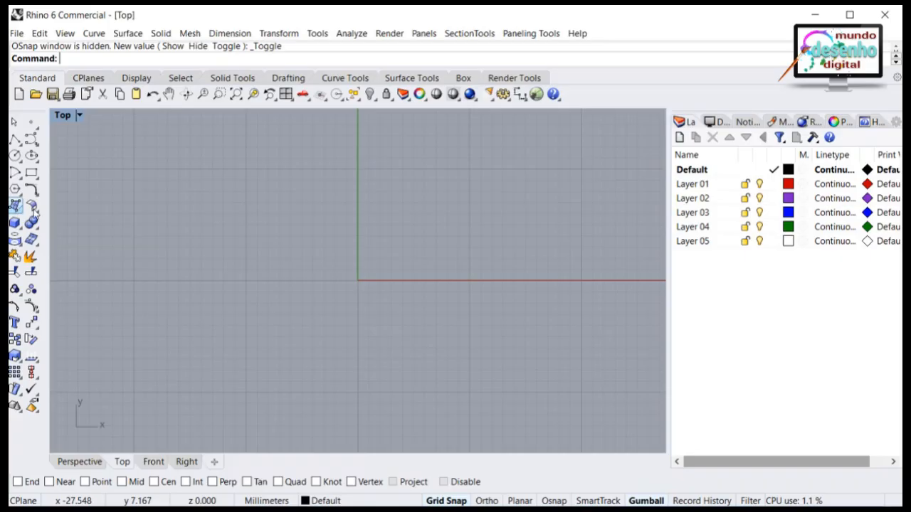
Insert the shoe photo 15cdddf4c8a52e2fad84a0affdf5c8b7.jpg from the desktop as a picture plane over the origin in the Top view.
{"action": "left_click", "coordinate": [18, 206]}
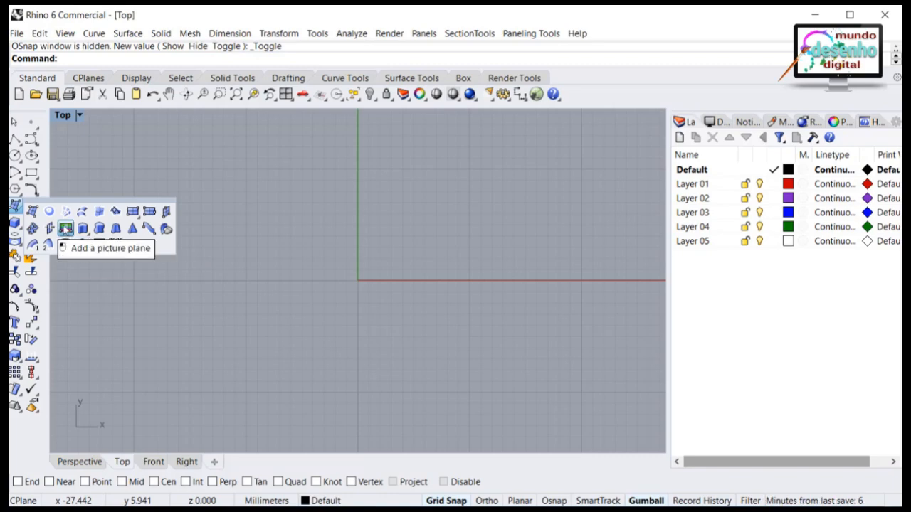
{"action": "left_click", "coordinate": [64, 229]}
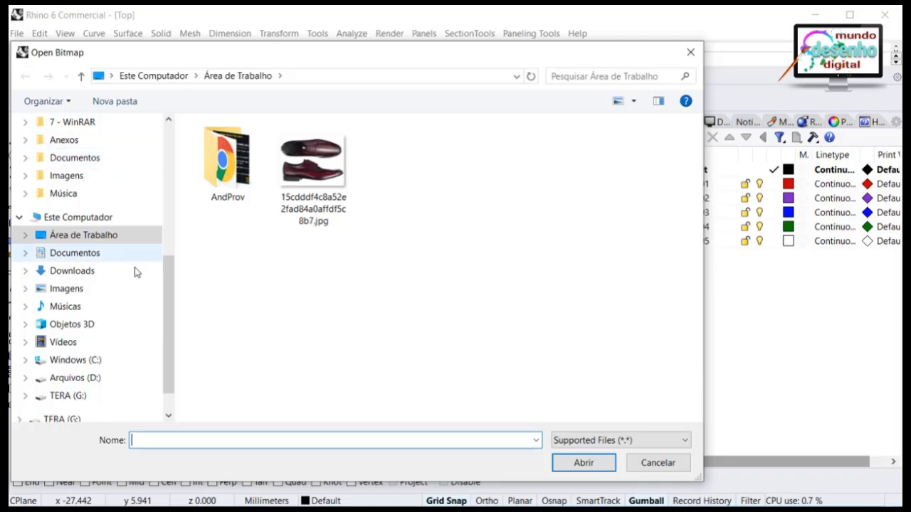
{"action": "double_click", "coordinate": [312, 170]}
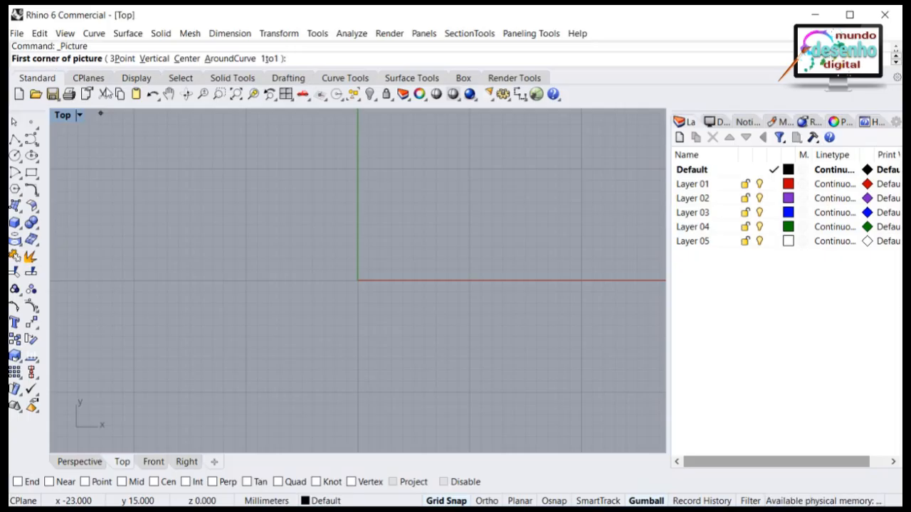
{"action": "left_click", "coordinate": [189, 170]}
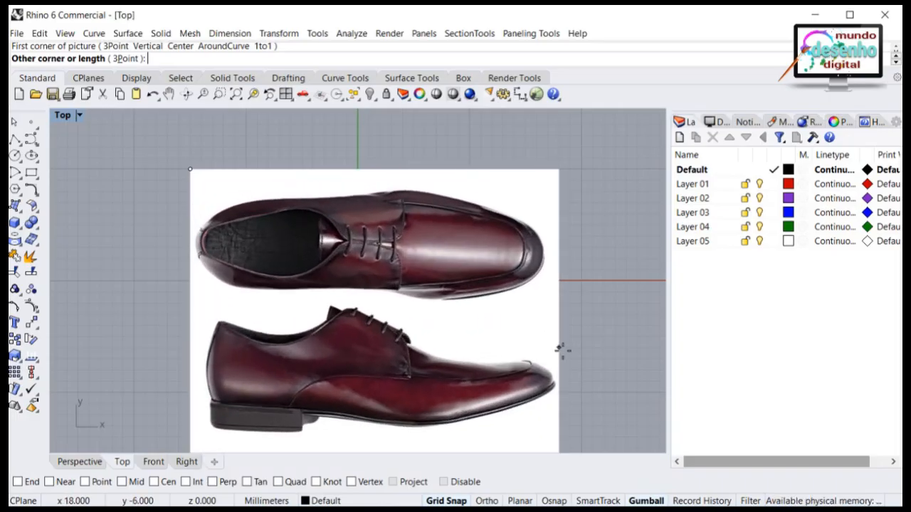
{"action": "left_click", "coordinate": [539, 331]}
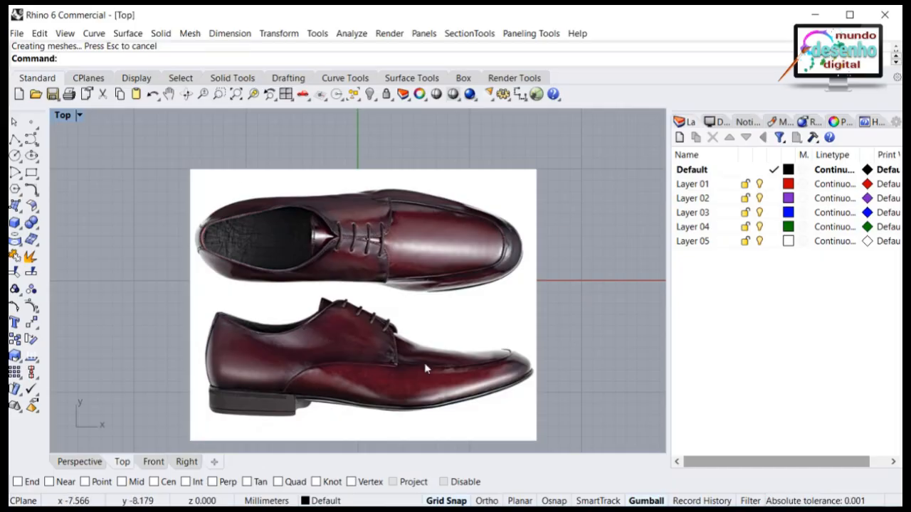
Place a horizontal linear dimension spanning 10 mm on the empty grid beside the shoe photo.
{"action": "right_click_drag", "start_coordinate": [537, 226], "coordinate": [429, 197]}
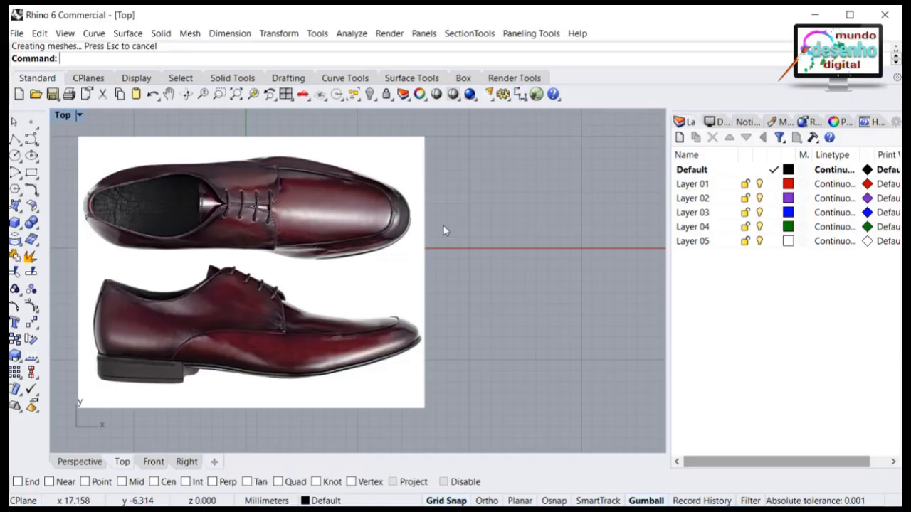
{"action": "left_click", "coordinate": [520, 94]}
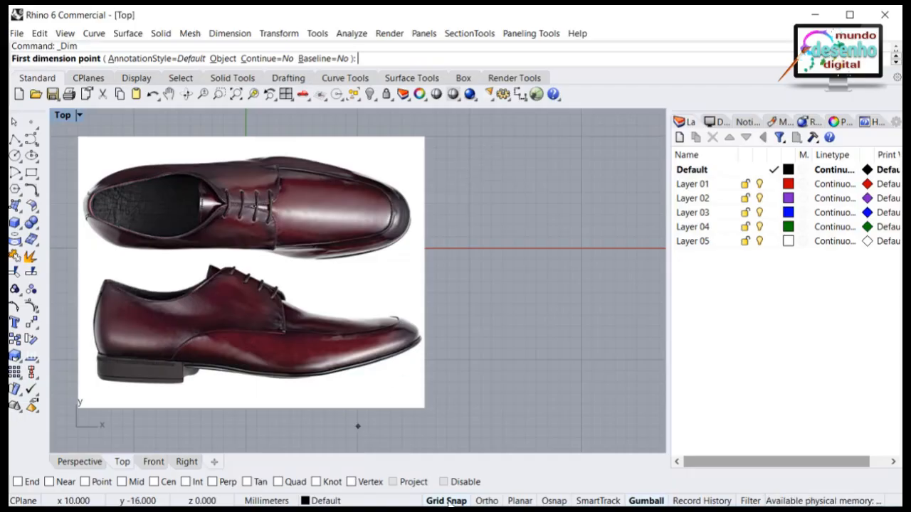
{"action": "left_click", "coordinate": [469, 181]}
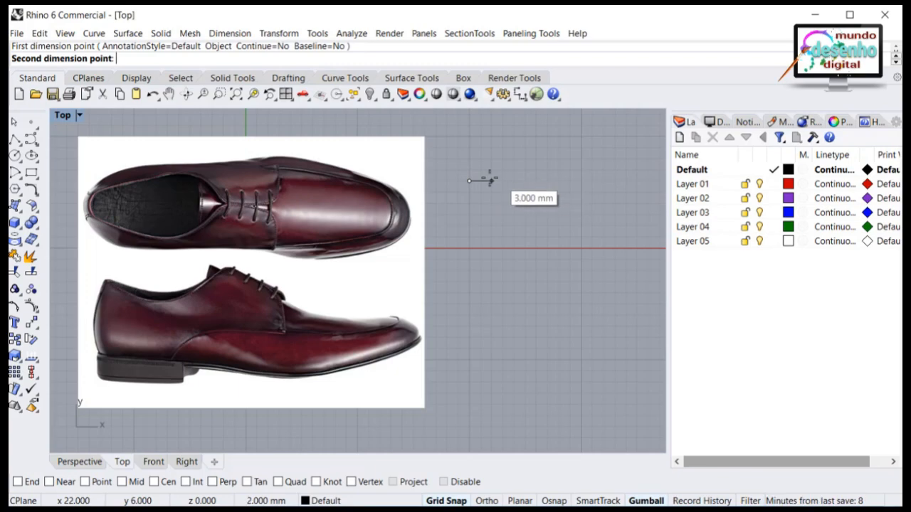
{"action": "left_click", "coordinate": [580, 181]}
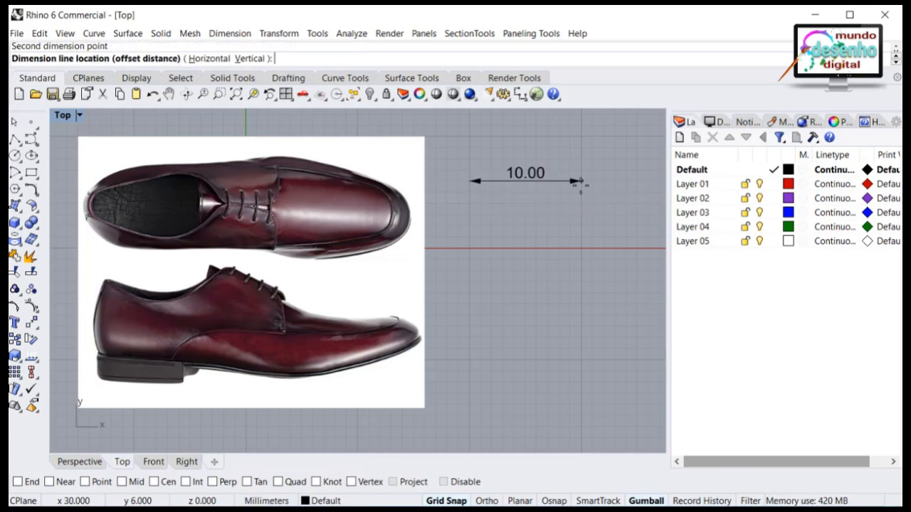
{"action": "left_click", "coordinate": [575, 204]}
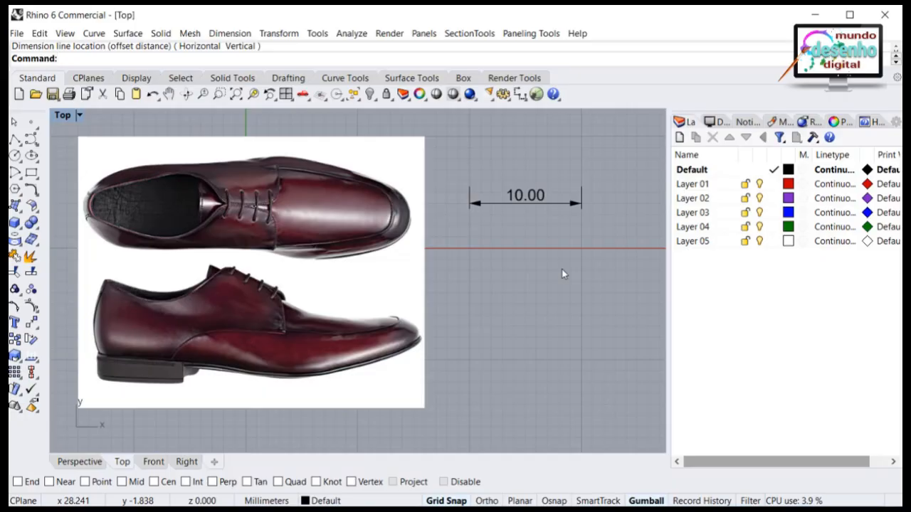
Add a second horizontal linear dimension spanning 10 mm directly below the first one.
{"action": "key", "text": "Return"}
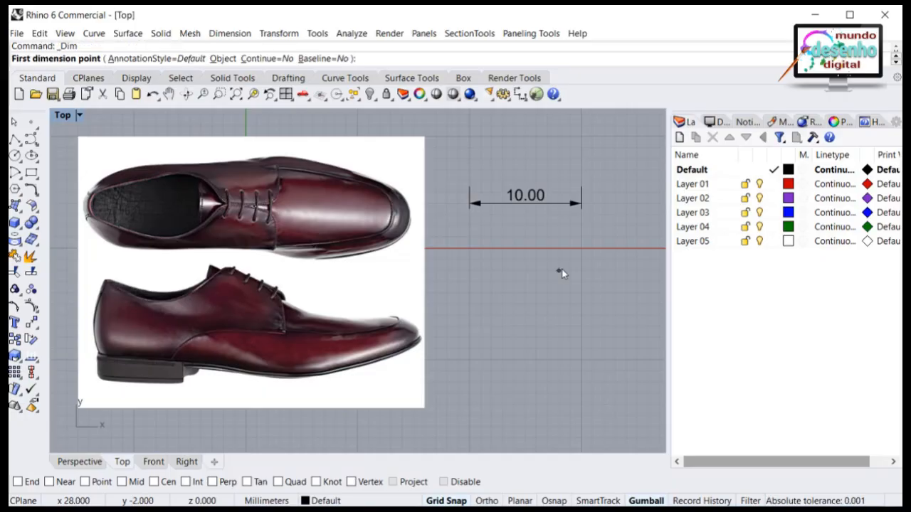
{"action": "left_click", "coordinate": [469, 236]}
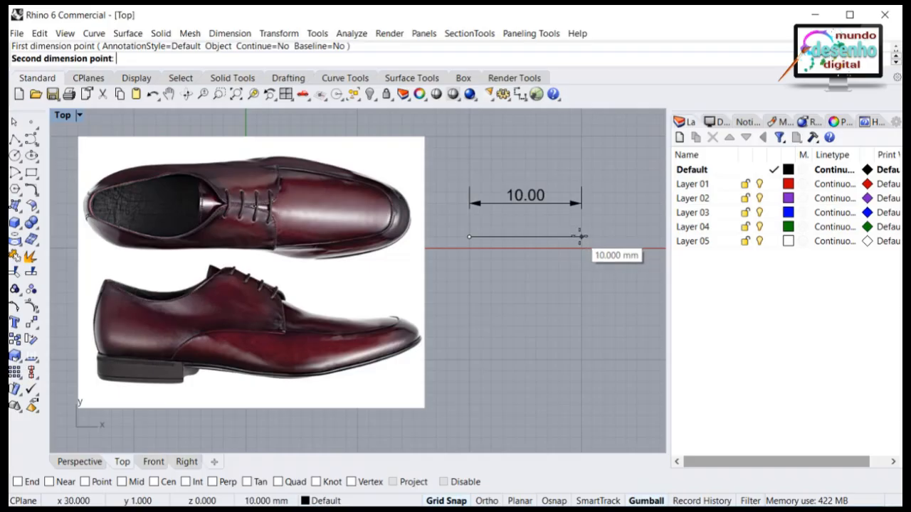
{"action": "left_click", "coordinate": [581, 236]}
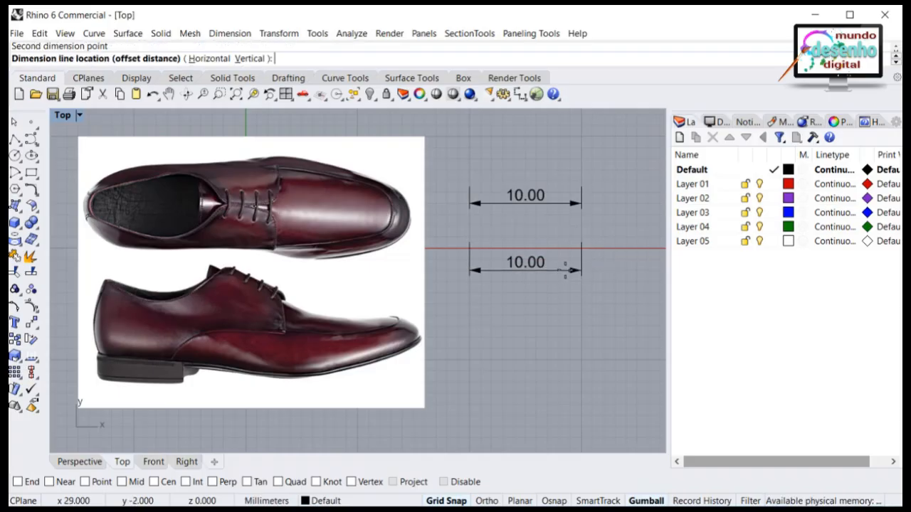
{"action": "left_click", "coordinate": [543, 262]}
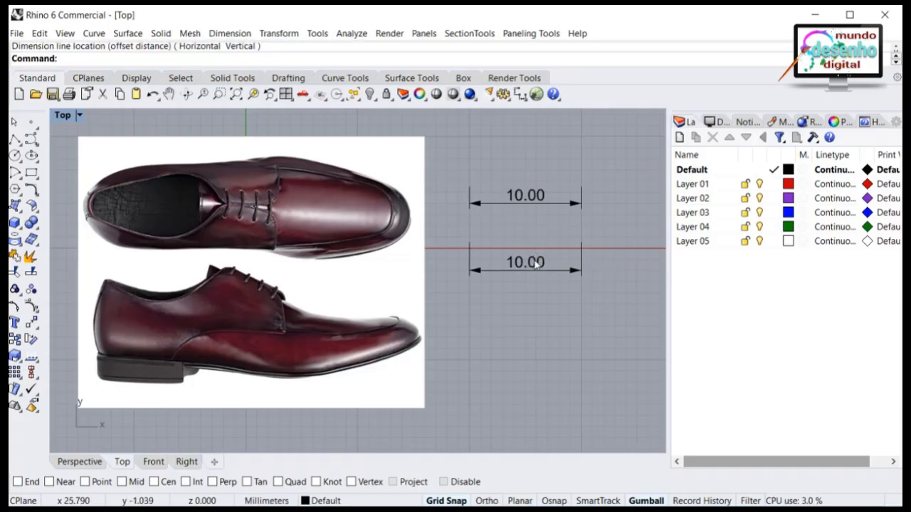
{"action": "left_click", "coordinate": [535, 263]}
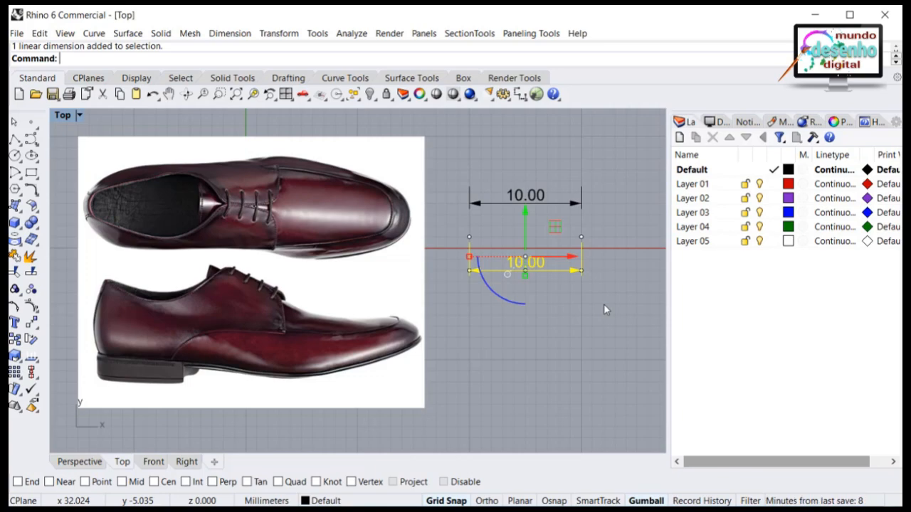
{"action": "left_click", "coordinate": [592, 325]}
{"action": "left_click", "coordinate": [380, 169]}
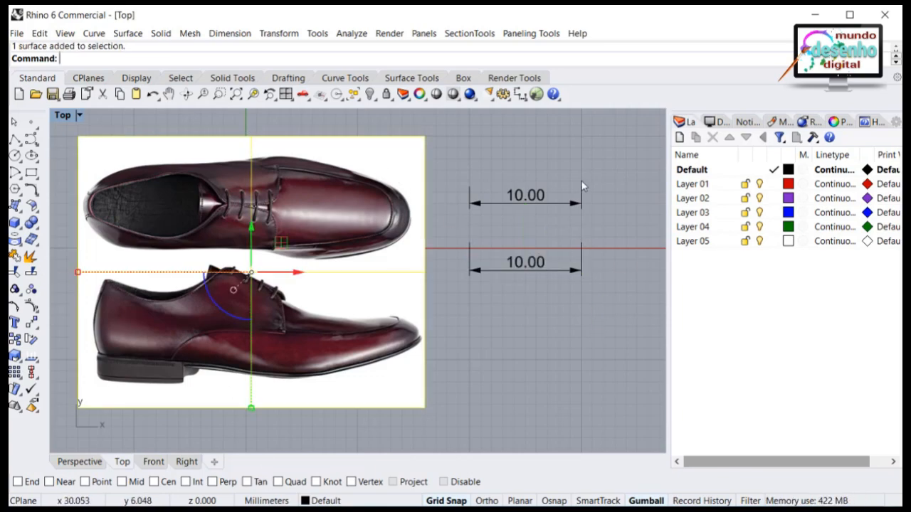
{"action": "left_click", "coordinate": [582, 186]}
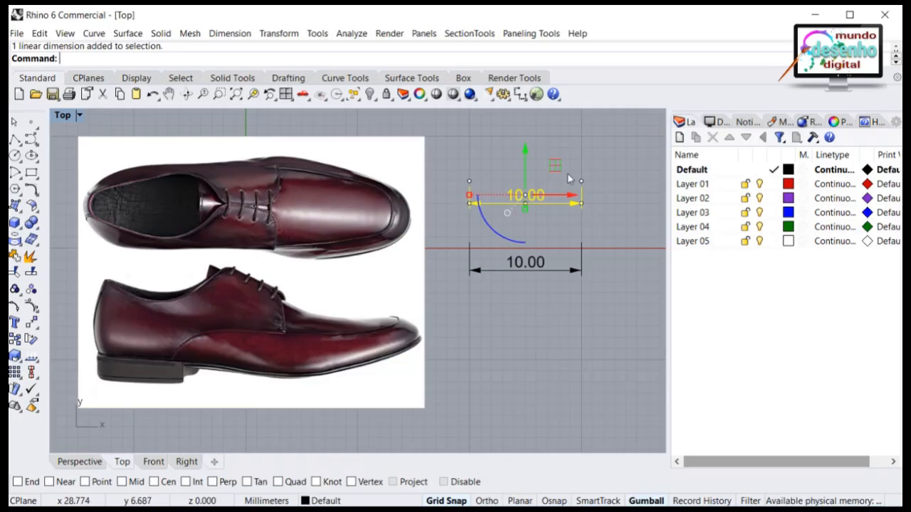
{"action": "left_click", "coordinate": [575, 132]}
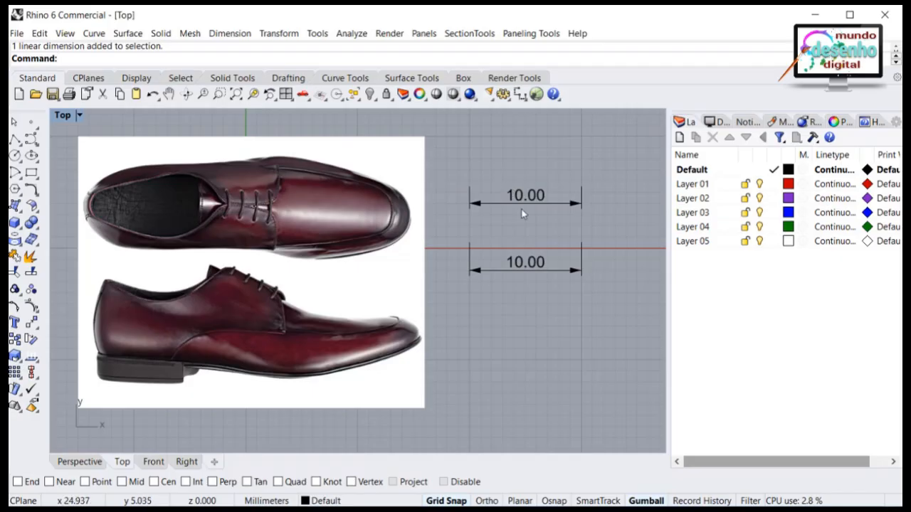
{"action": "key", "text": "Return"}
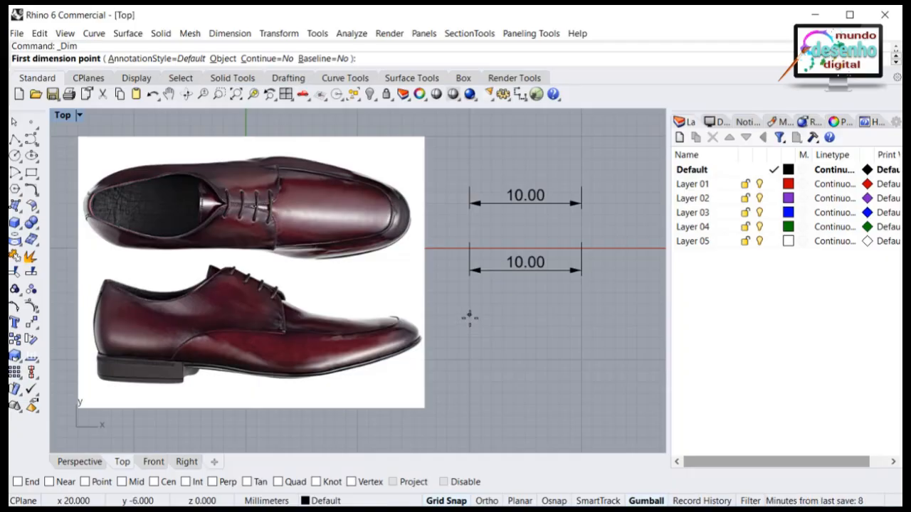
{"action": "left_click", "coordinate": [470, 316]}
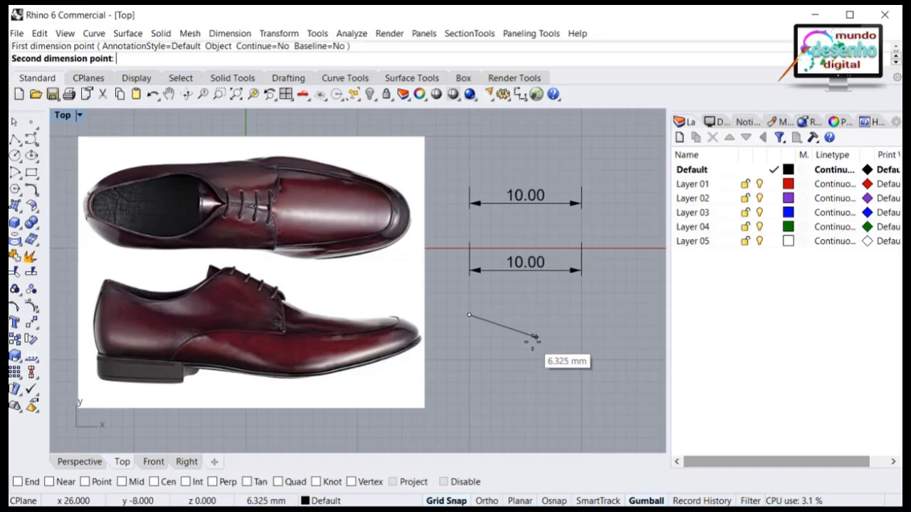
{"action": "key", "text": "Escape"}
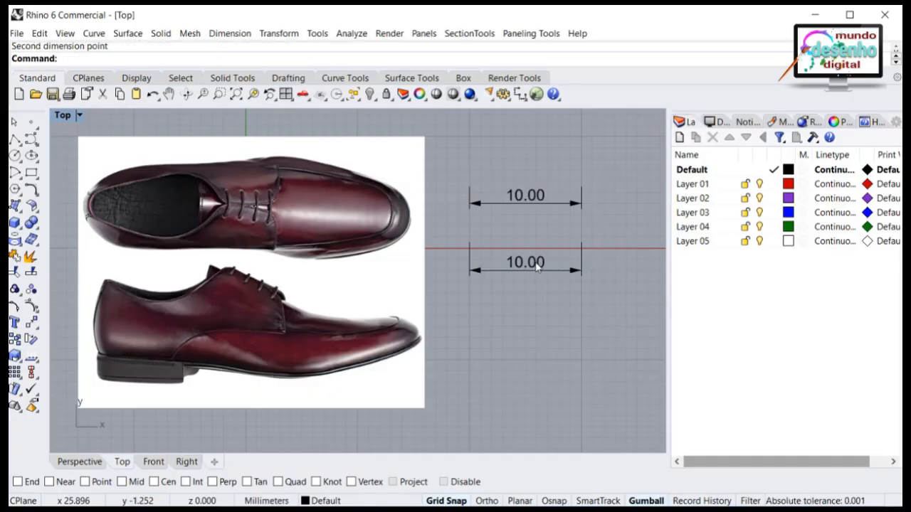
Delete both linear dimensions beside the shoe photo, starting with the lower one.
{"action": "left_click", "coordinate": [538, 267]}
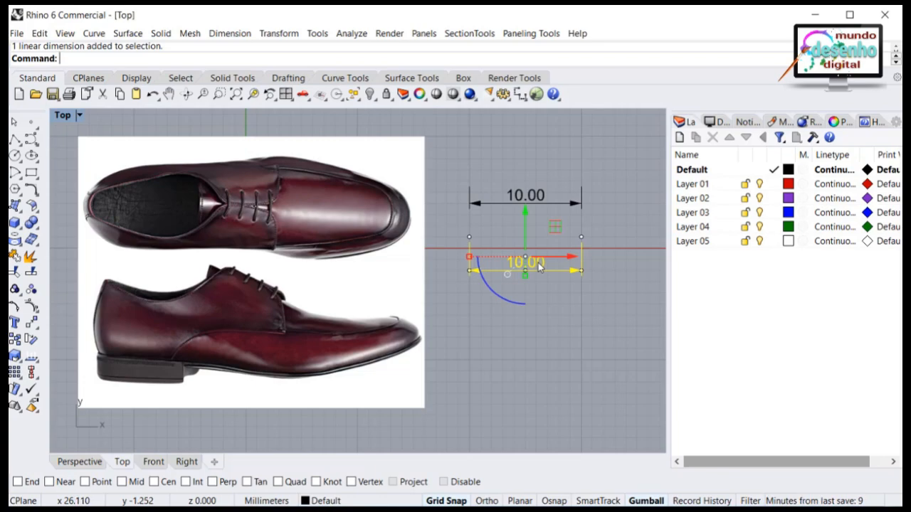
{"action": "key", "text": "Delete"}
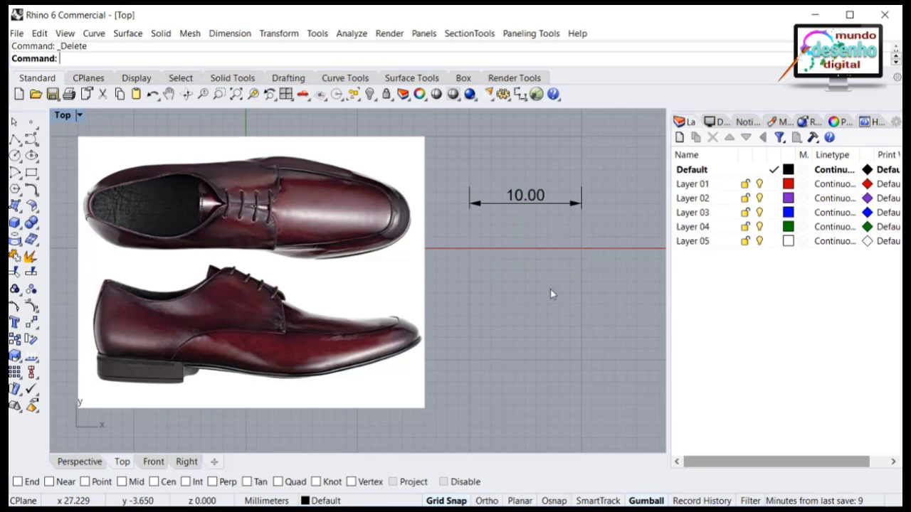
{"action": "left_click", "coordinate": [524, 198]}
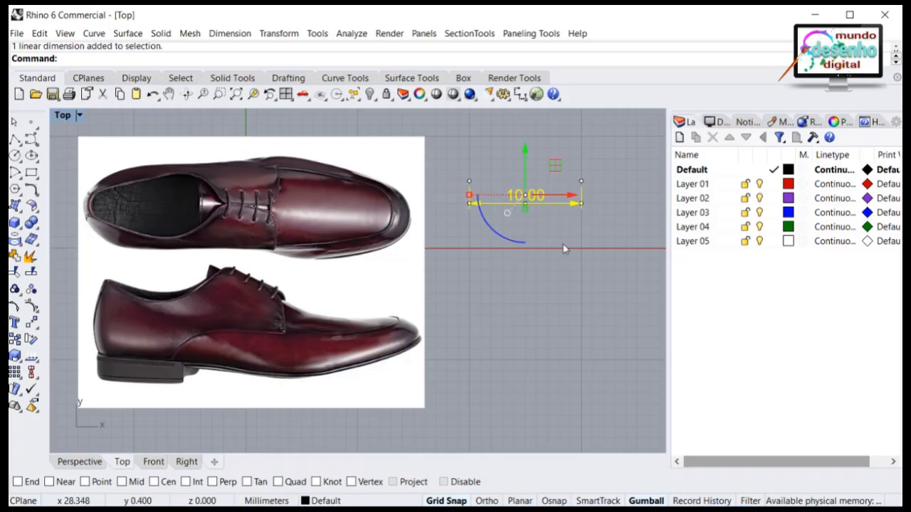
{"action": "left_click", "coordinate": [593, 167]}
{"action": "left_click", "coordinate": [575, 205]}
{"action": "left_click", "coordinate": [523, 222]}
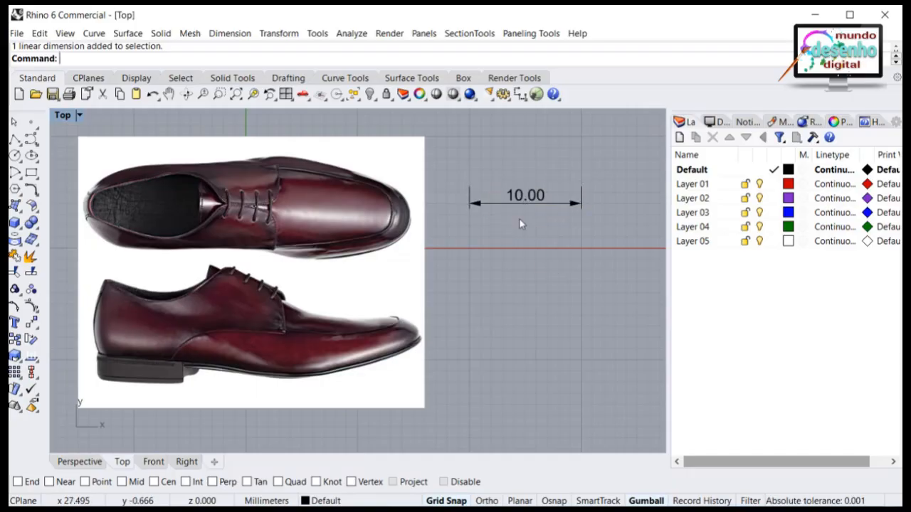
{"action": "left_click", "coordinate": [484, 203]}
{"action": "left_click", "coordinate": [537, 250]}
{"action": "left_click", "coordinate": [545, 206]}
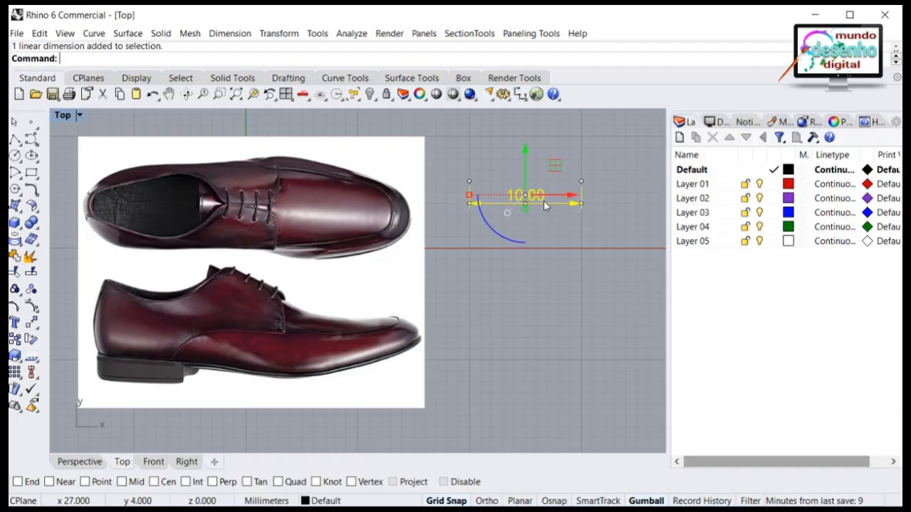
{"action": "key", "text": "Delete"}
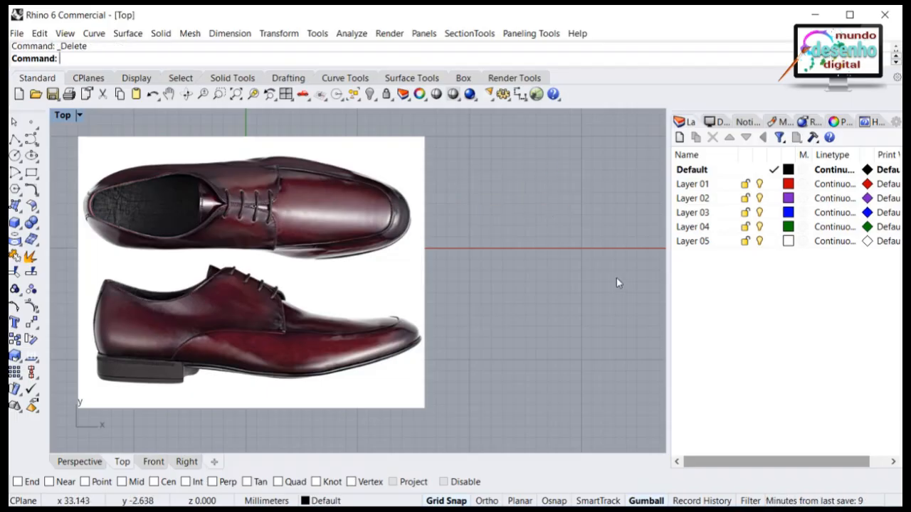
{"action": "left_click", "coordinate": [518, 94]}
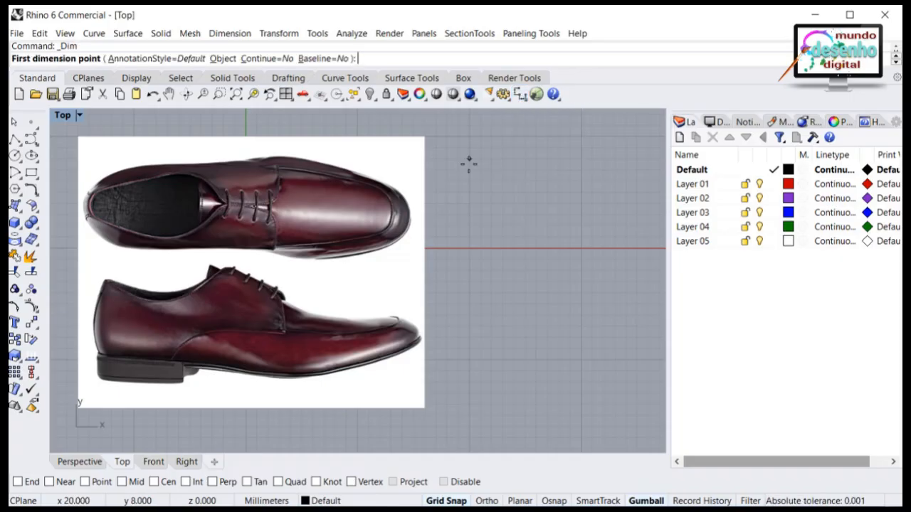
{"action": "left_click", "coordinate": [469, 159]}
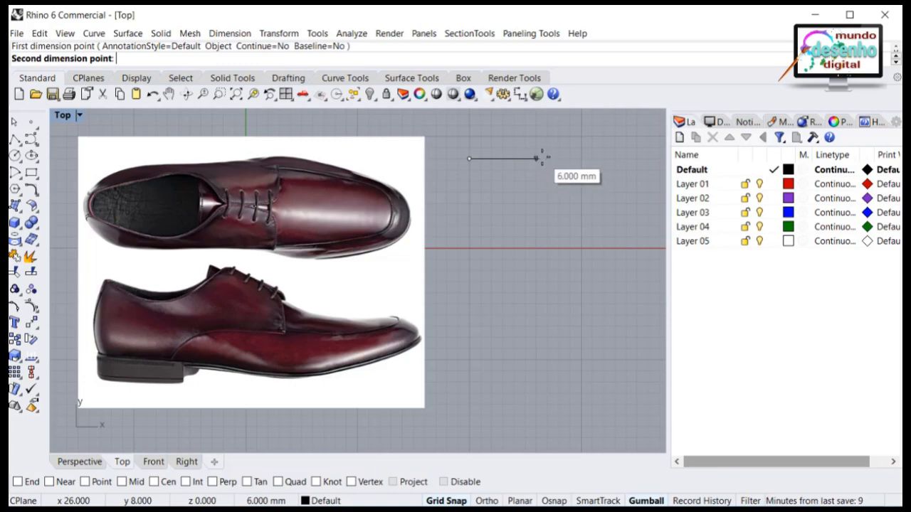
{"action": "key", "text": "Escape"}
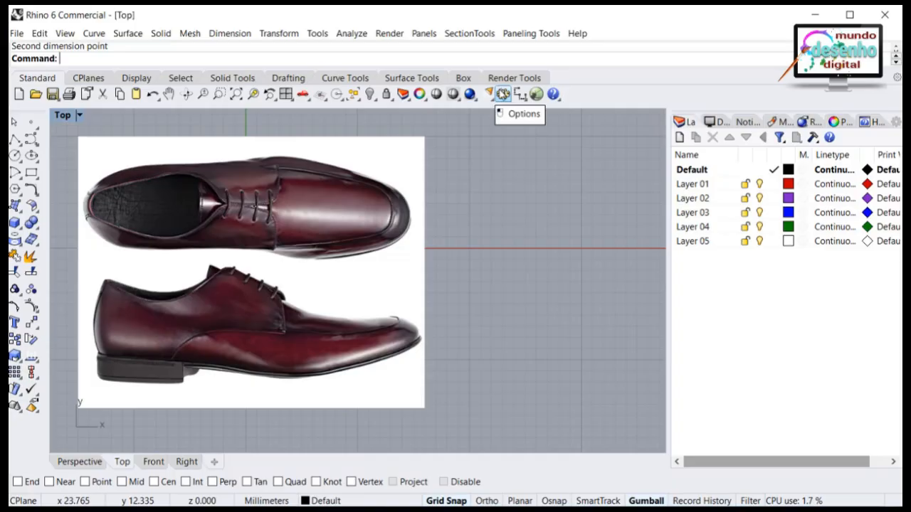
Turn off the Distance cursor tooltip in the Modeling Aids options and apply the change.
{"action": "left_click", "coordinate": [503, 94]}
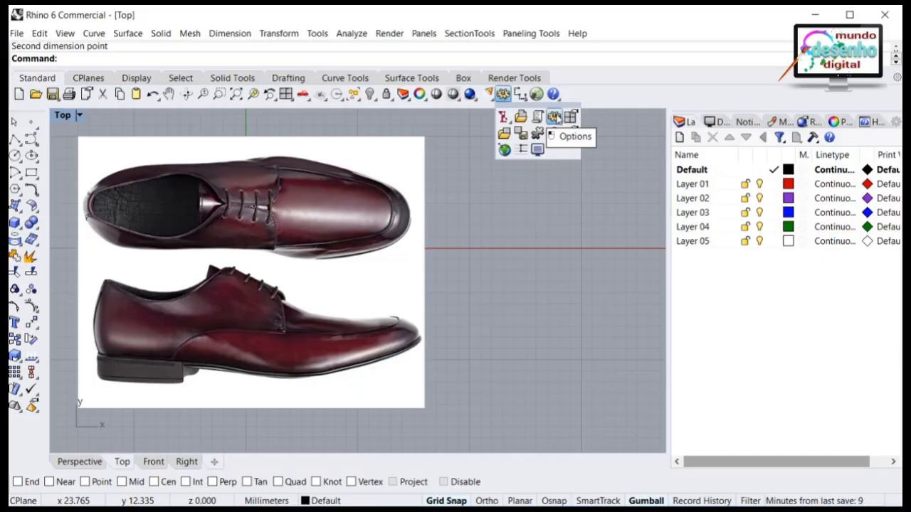
{"action": "left_click", "coordinate": [554, 117]}
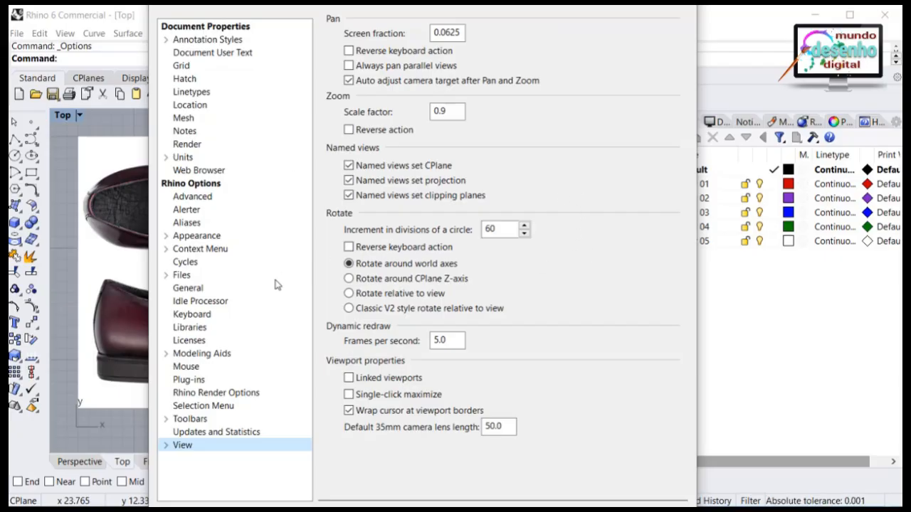
{"action": "left_click", "coordinate": [167, 353]}
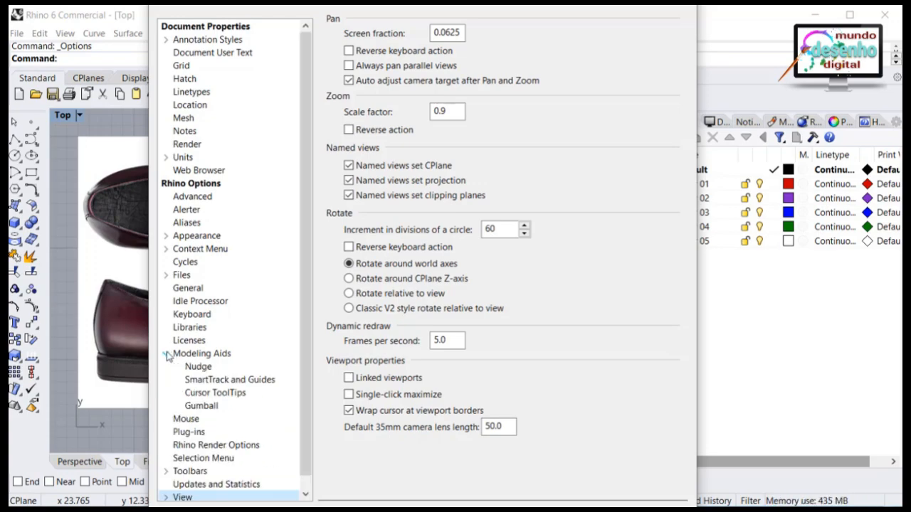
{"action": "left_click", "coordinate": [205, 395]}
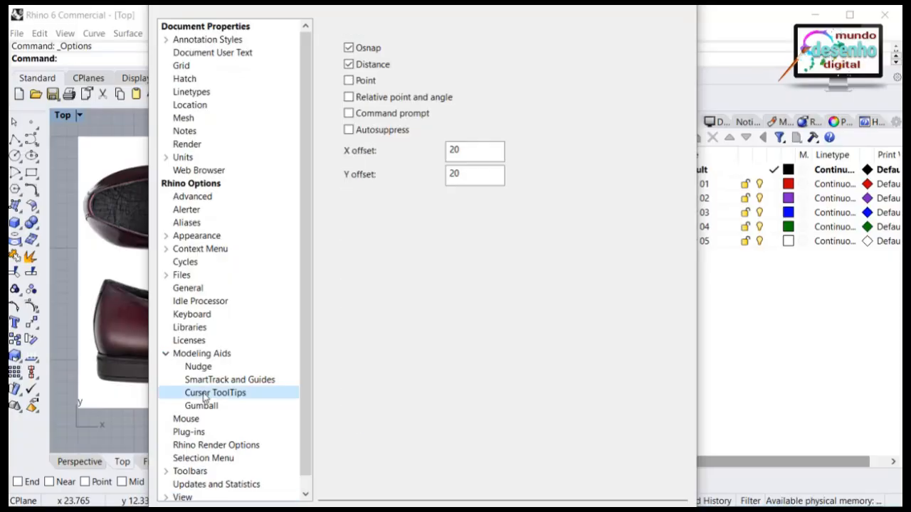
{"action": "left_click", "coordinate": [348, 64]}
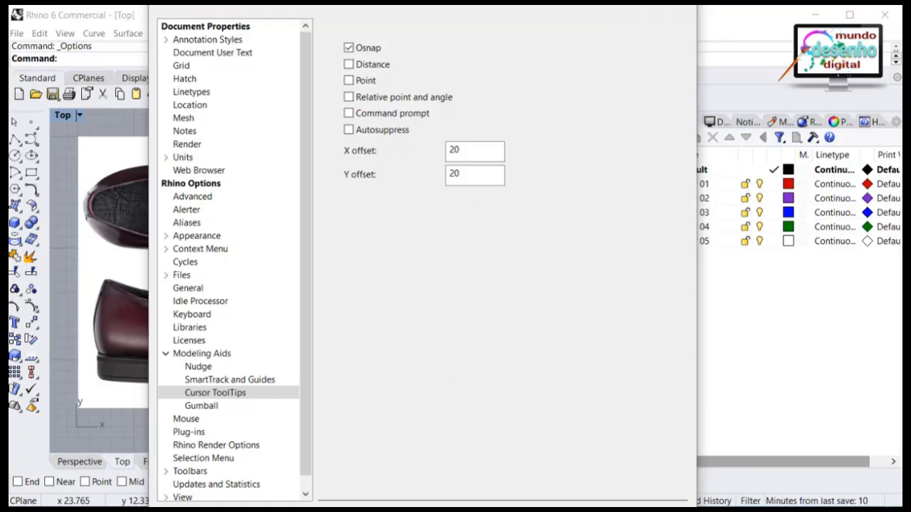
{"action": "left_click_drag", "start_coordinate": [418, 5], "coordinate": [418, 48]}
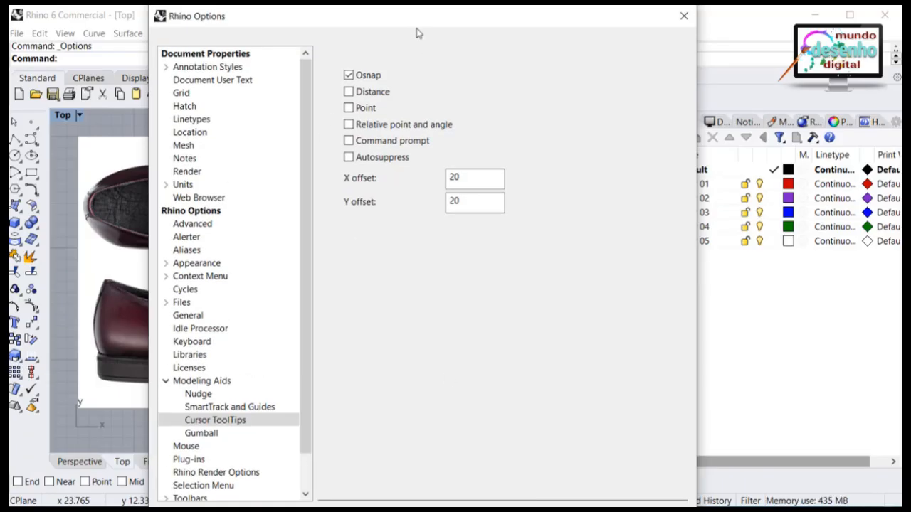
{"action": "left_click_drag", "start_coordinate": [413, 7], "coordinate": [402, 0]}
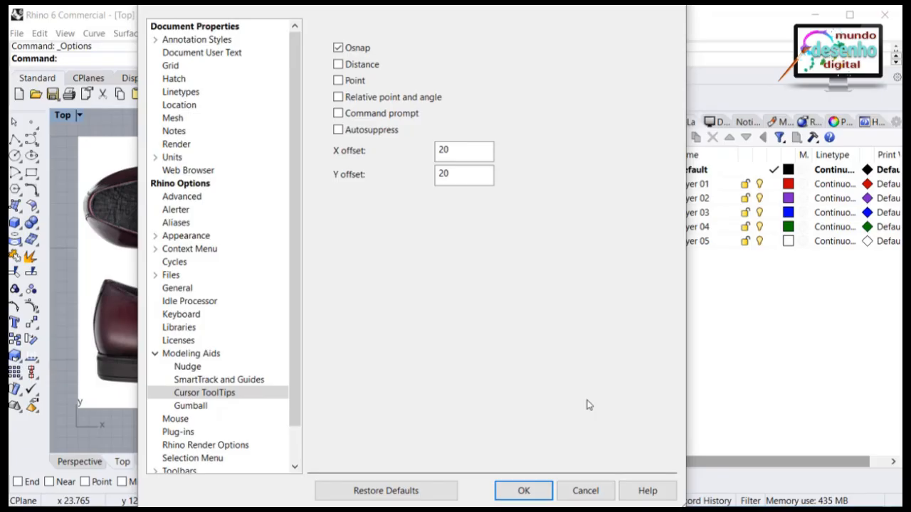
{"action": "left_click", "coordinate": [525, 491]}
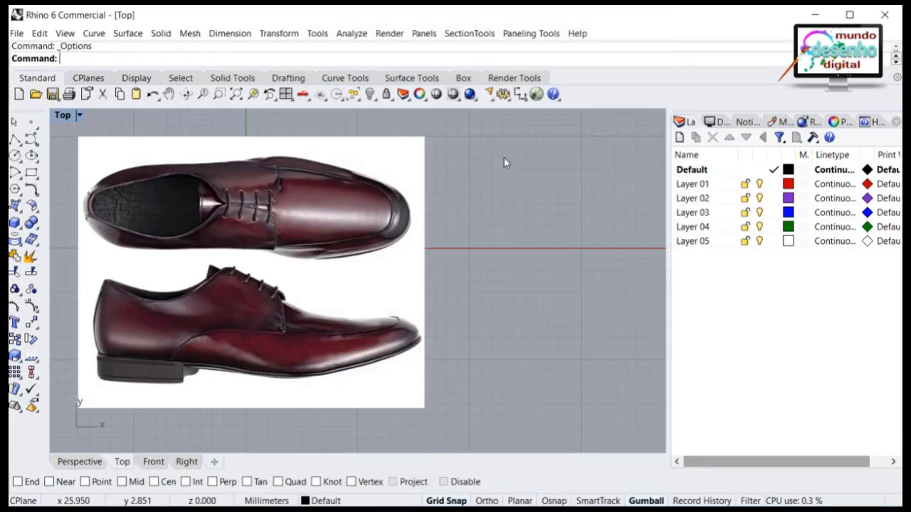
Place a horizontal linear dimension spanning 10 mm on the empty grid next to the shoe photo.
{"action": "left_click", "coordinate": [519, 94]}
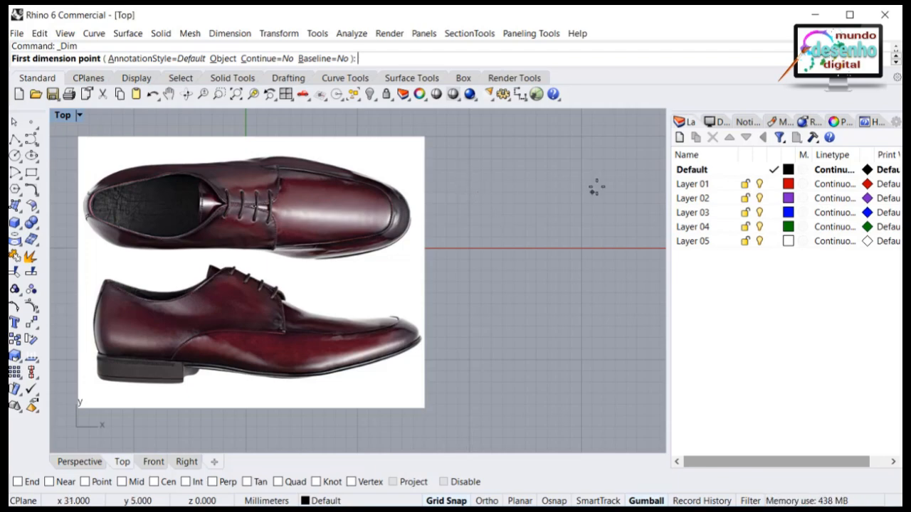
{"action": "left_click", "coordinate": [469, 194]}
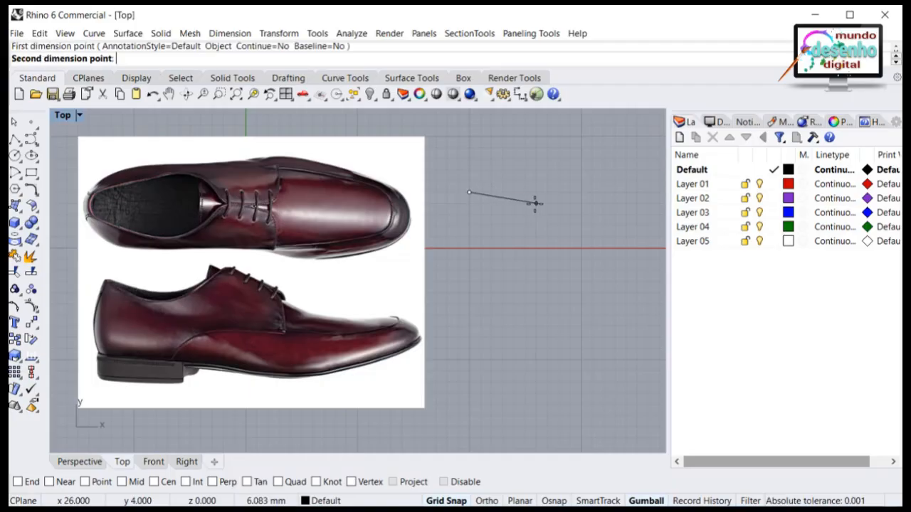
{"action": "left_click", "coordinate": [581, 194]}
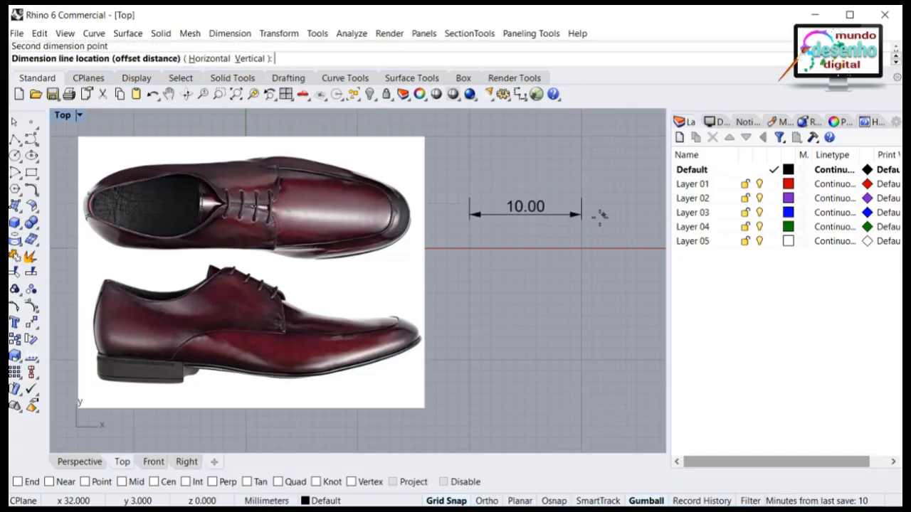
{"action": "left_click", "coordinate": [592, 171]}
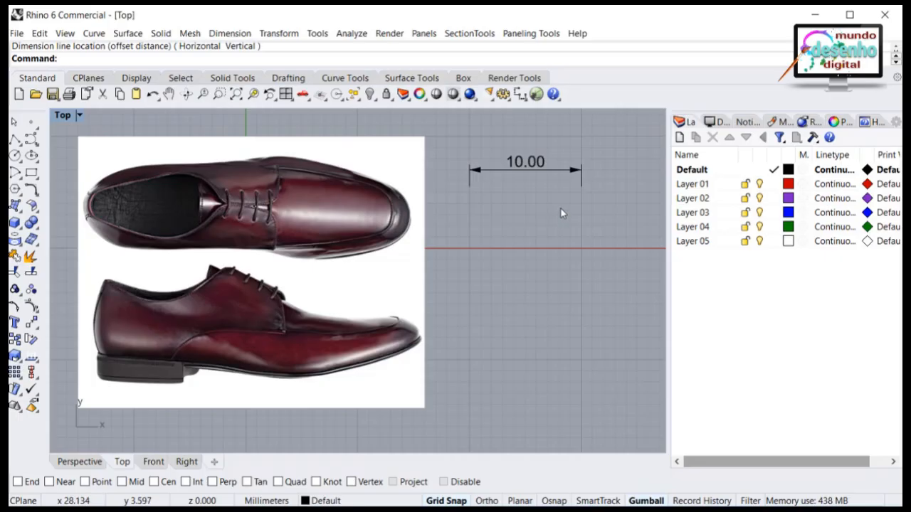
Turn on the Distance cursor tooltip in the Modeling Aids options and apply the change.
{"action": "left_click", "coordinate": [503, 95]}
{"action": "left_click", "coordinate": [554, 116]}
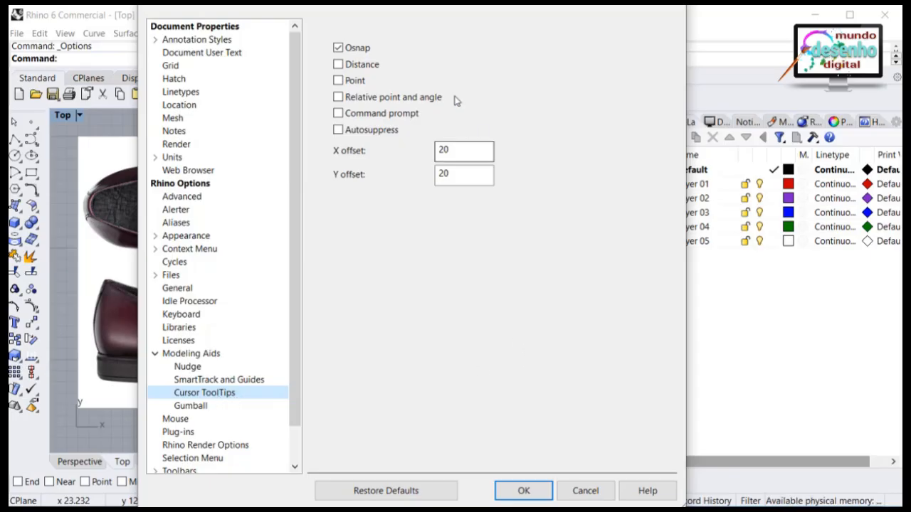
{"action": "left_click", "coordinate": [339, 64]}
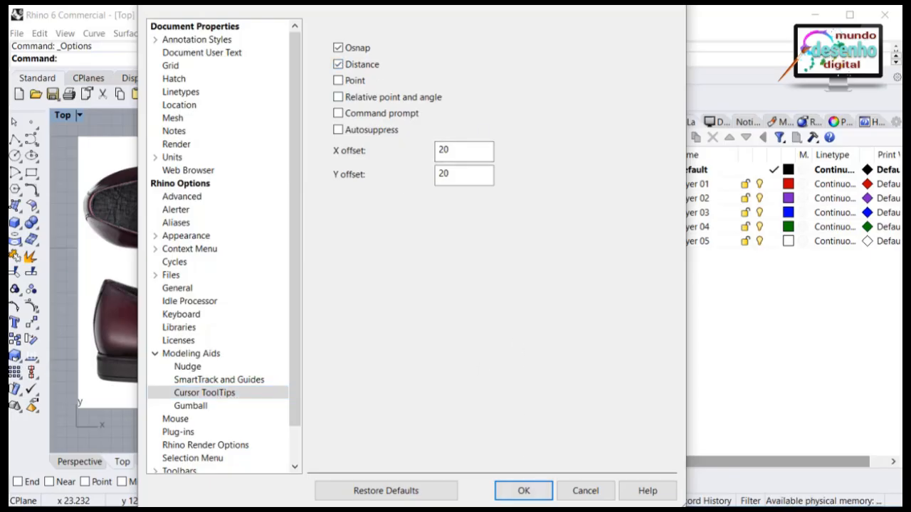
{"action": "left_click", "coordinate": [522, 494]}
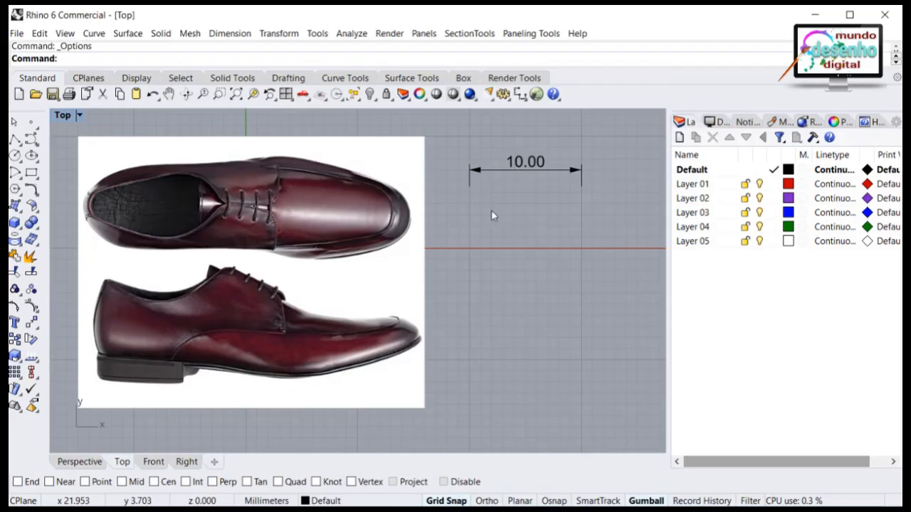
Add another 10 mm horizontal dimension below the existing one and delete both dimensions together.
{"action": "left_click", "coordinate": [520, 95]}
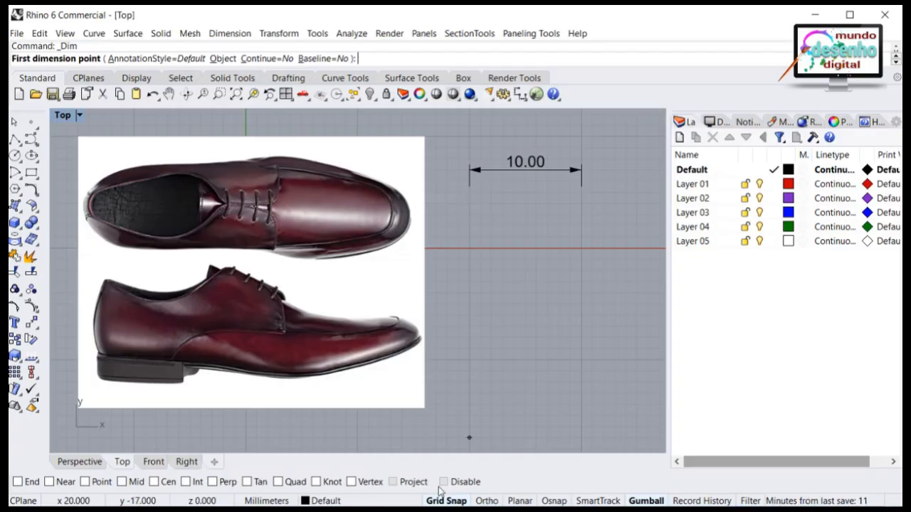
{"action": "left_click", "coordinate": [469, 203]}
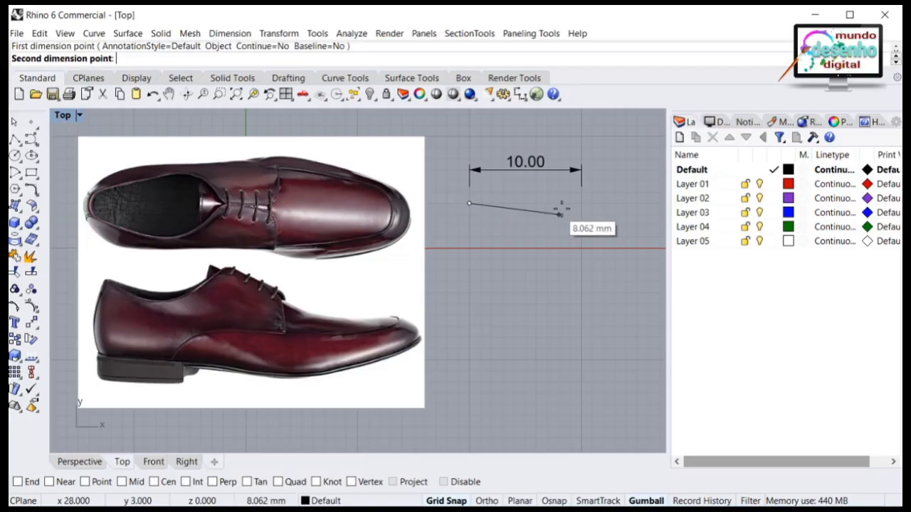
{"action": "left_click", "coordinate": [582, 204]}
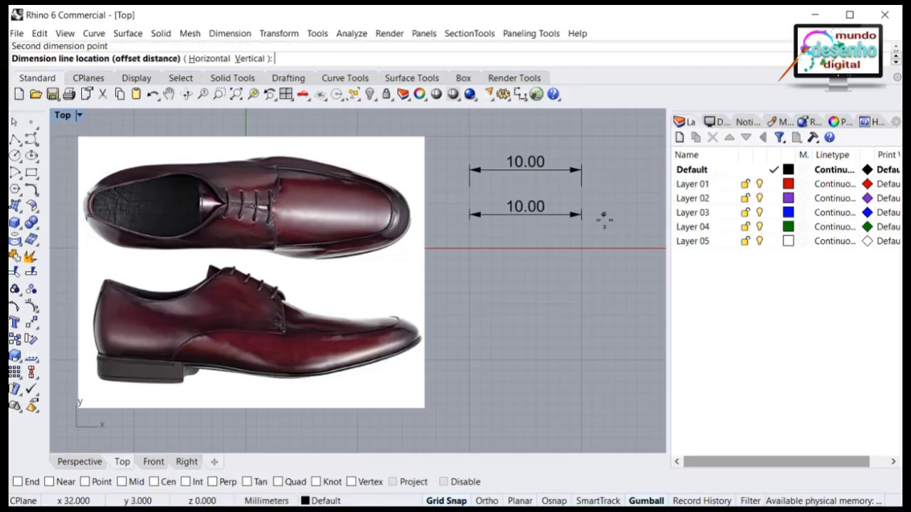
{"action": "left_click", "coordinate": [603, 213]}
{"action": "left_click_drag", "start_coordinate": [620, 151], "coordinate": [487, 234]}
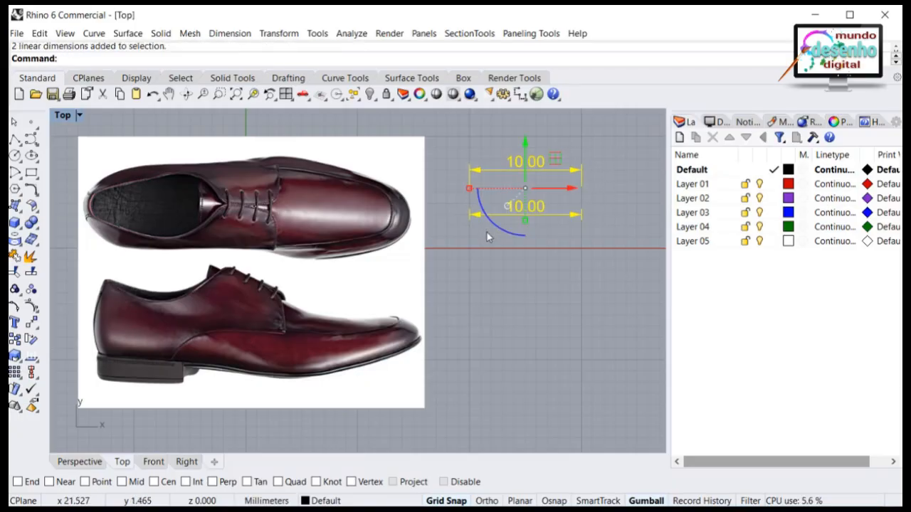
{"action": "key", "text": "Delete"}
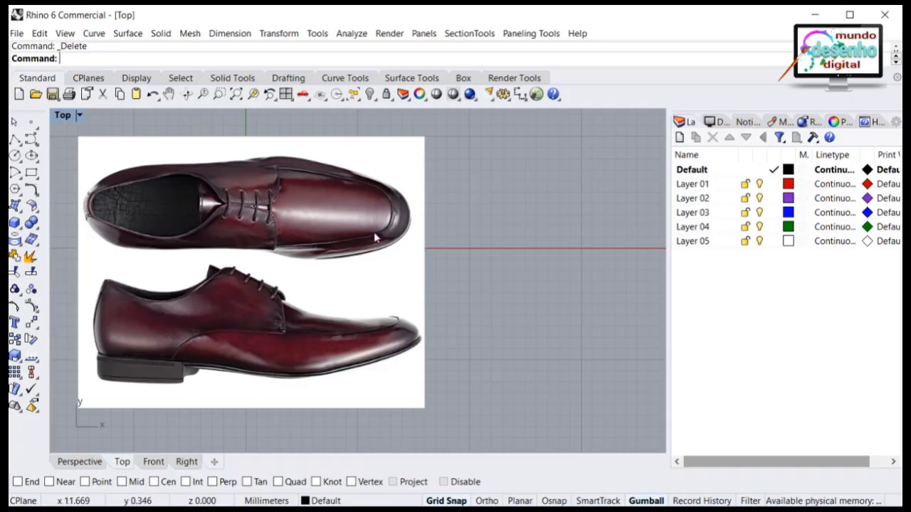
Examine the shoe photo's size against the grid in the Top view.
{"action": "scroll", "coordinate": [367, 213], "scroll_direction": "down", "scroll_amount": 3}
{"action": "right_click_drag", "start_coordinate": [441, 221], "coordinate": [368, 203]}
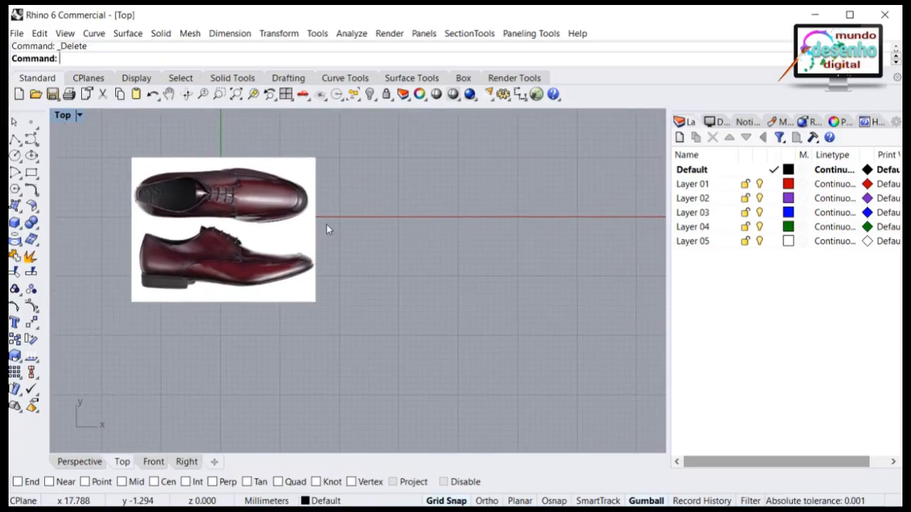
{"action": "scroll", "coordinate": [324, 213], "scroll_direction": "up", "scroll_amount": 3}
{"action": "scroll", "coordinate": [330, 206], "scroll_direction": "down", "scroll_amount": 2}
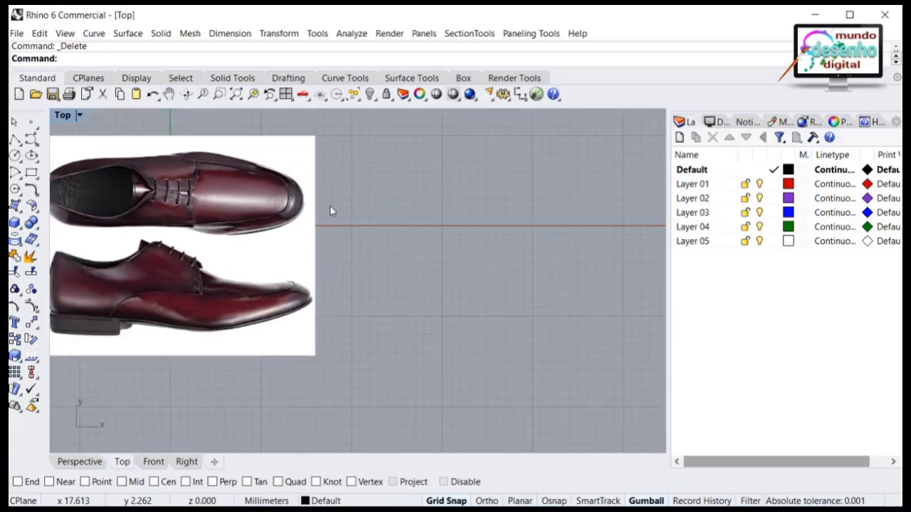
{"action": "right_click_drag", "start_coordinate": [341, 217], "coordinate": [492, 270]}
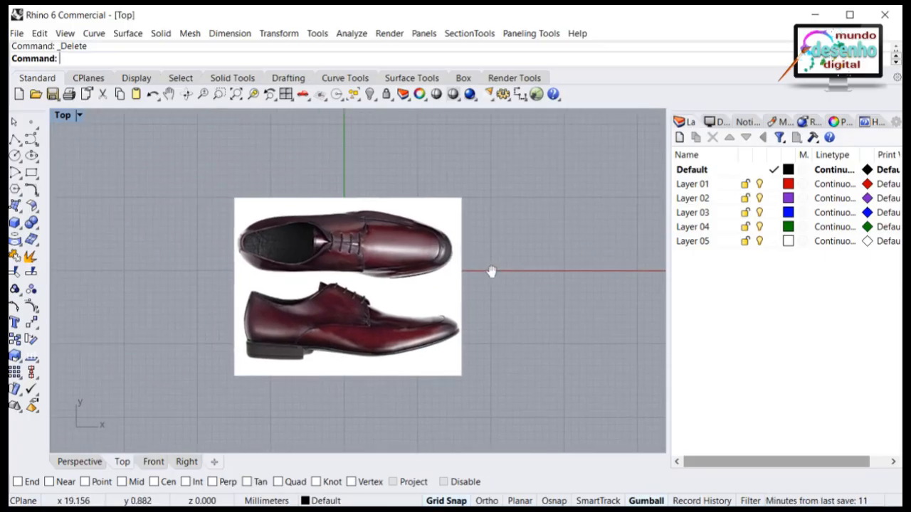
{"action": "scroll", "coordinate": [482, 270], "scroll_direction": "up", "scroll_amount": 3}
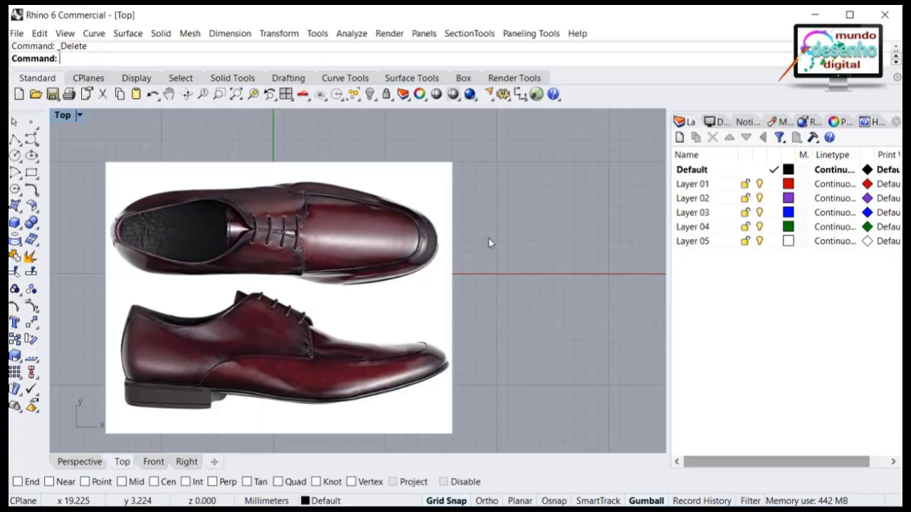
{"action": "scroll", "coordinate": [489, 242], "scroll_direction": "down", "scroll_amount": 3}
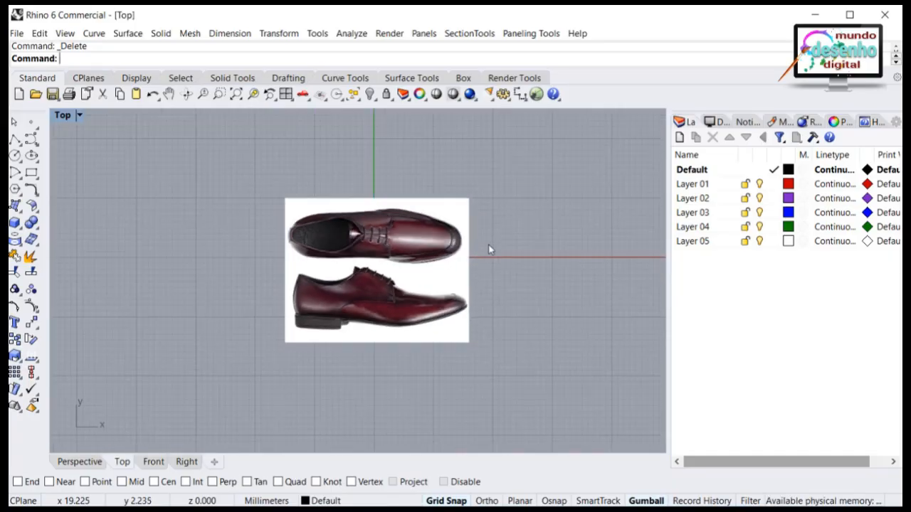
{"action": "right_click_drag", "start_coordinate": [489, 249], "coordinate": [487, 251]}
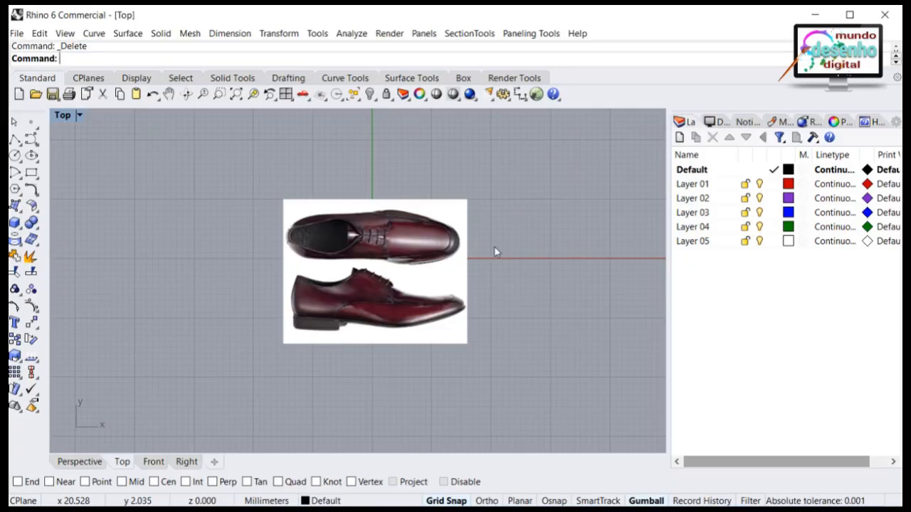
{"action": "right_click_drag", "start_coordinate": [495, 250], "coordinate": [324, 211]}
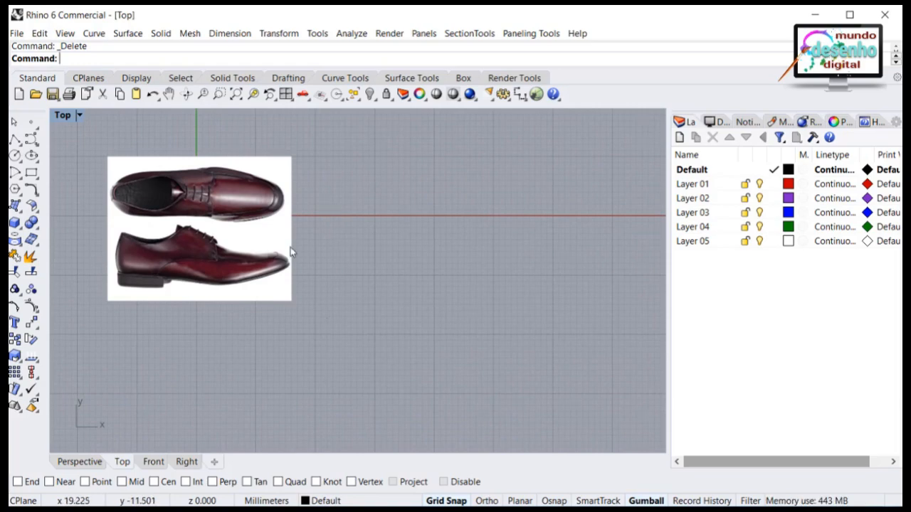
Scale the shoe photo with Scale2D and Grid Snap off, using the upper shoe's heel and toe as reference, to a length of 255 mm.
{"action": "left_click", "coordinate": [263, 215]}
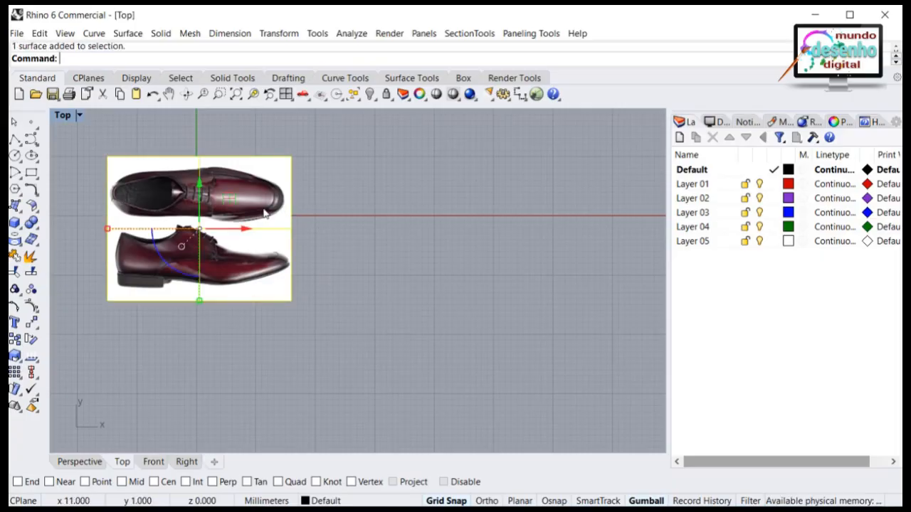
{"action": "left_click", "coordinate": [16, 359]}
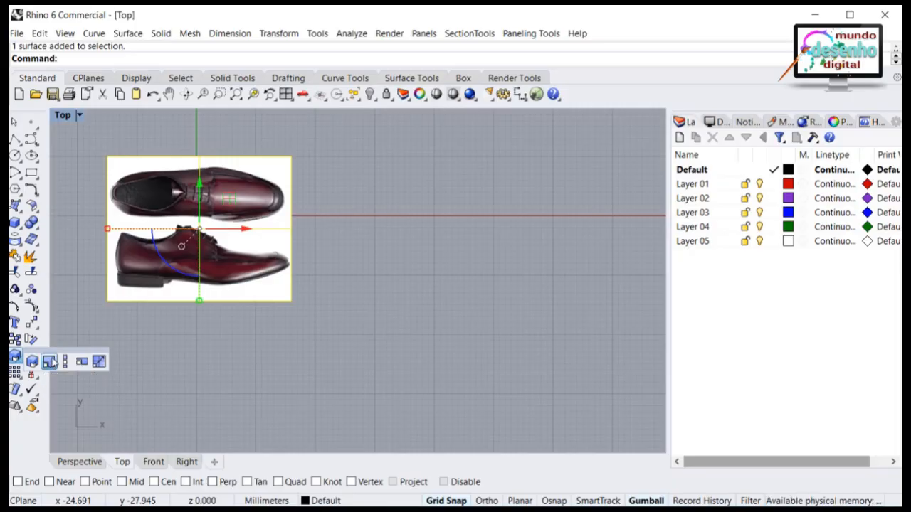
{"action": "left_click", "coordinate": [50, 362]}
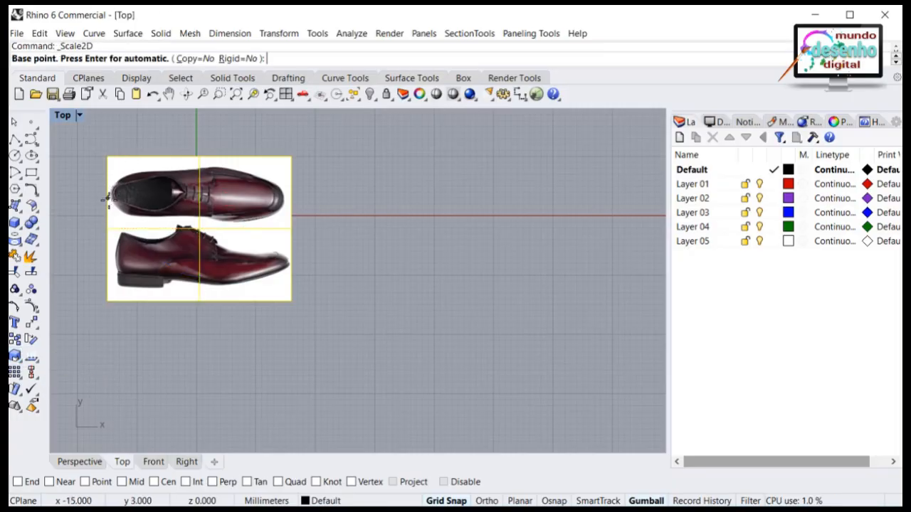
{"action": "scroll", "coordinate": [114, 198], "scroll_direction": "up", "scroll_amount": 5}
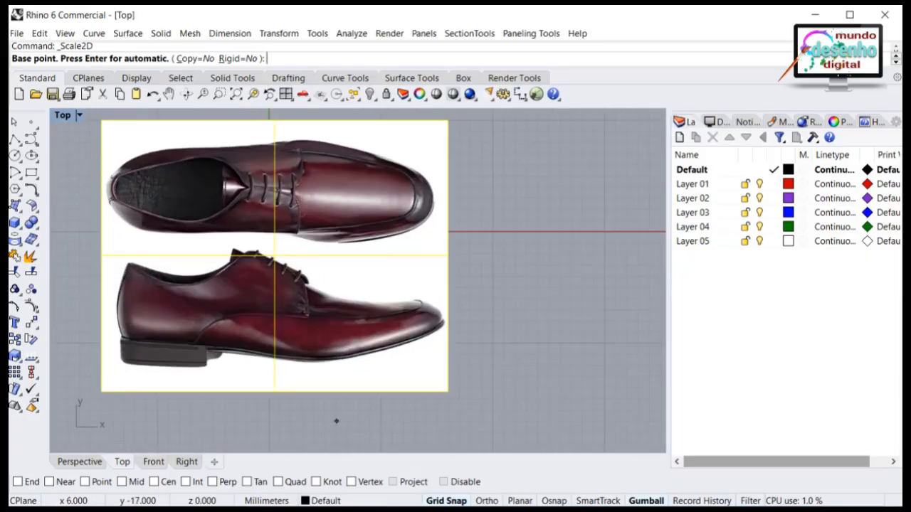
{"action": "left_click", "coordinate": [447, 502]}
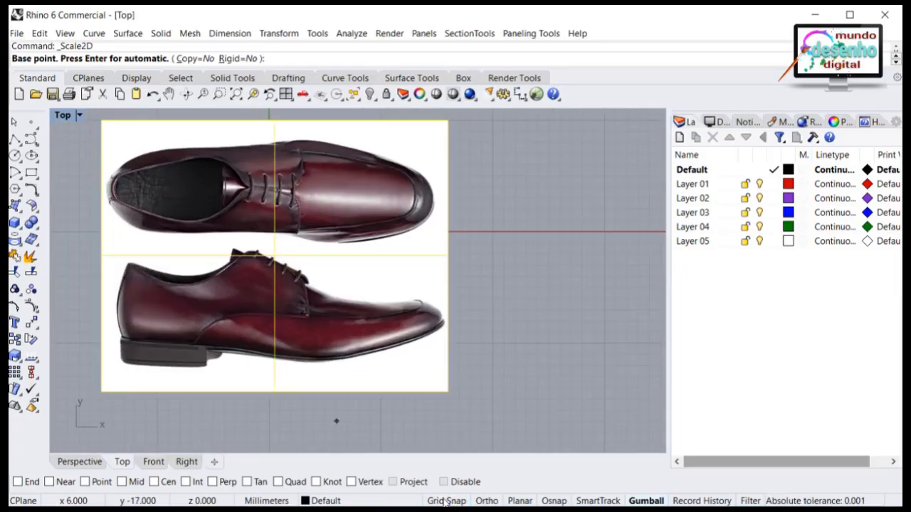
{"action": "left_click", "coordinate": [106, 189]}
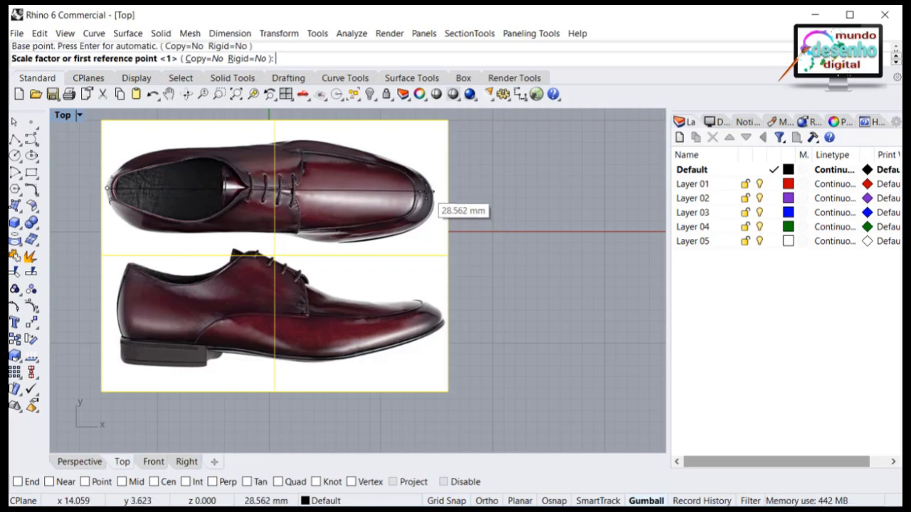
{"action": "left_click", "coordinate": [428, 191]}
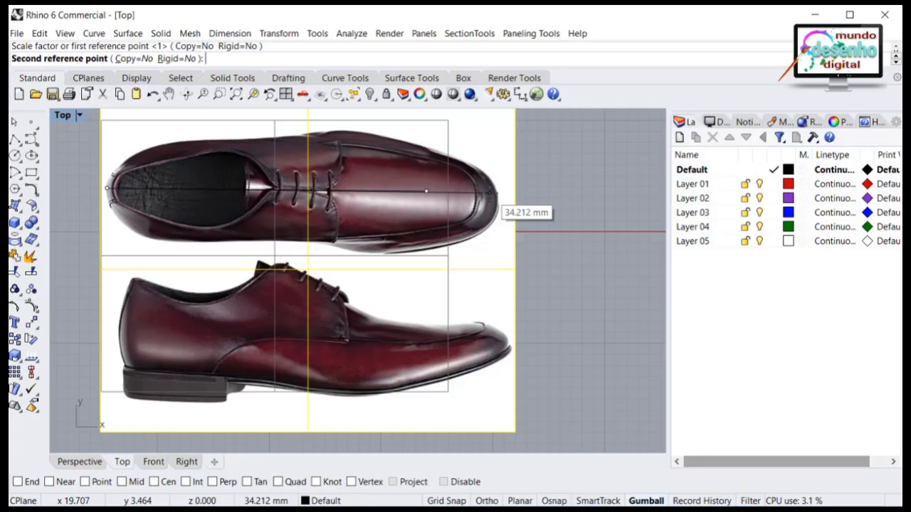
{"action": "type", "text": "255"}
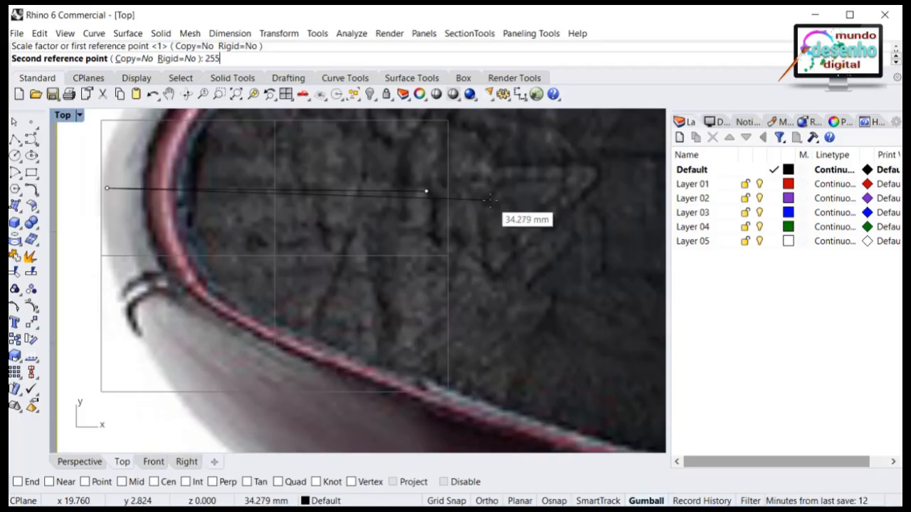
{"action": "scroll", "coordinate": [489, 200], "scroll_direction": "down", "scroll_amount": 10}
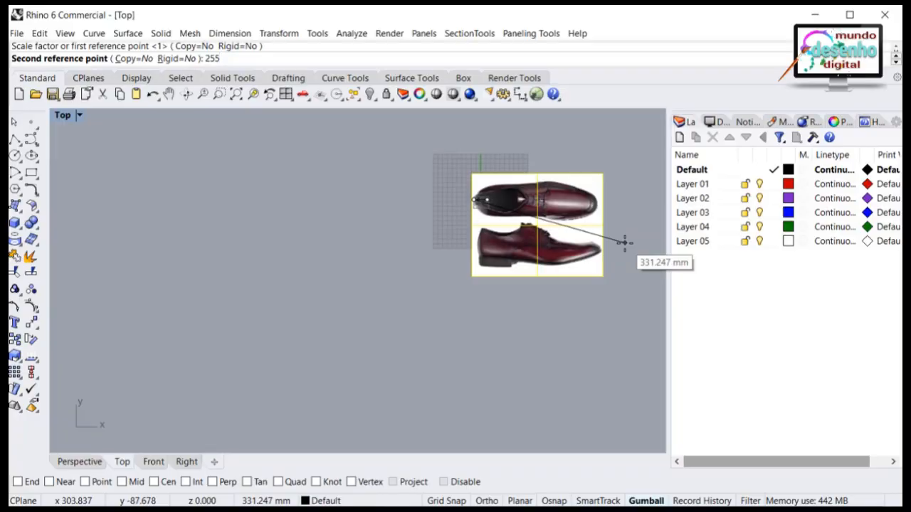
{"action": "key", "text": "Return"}
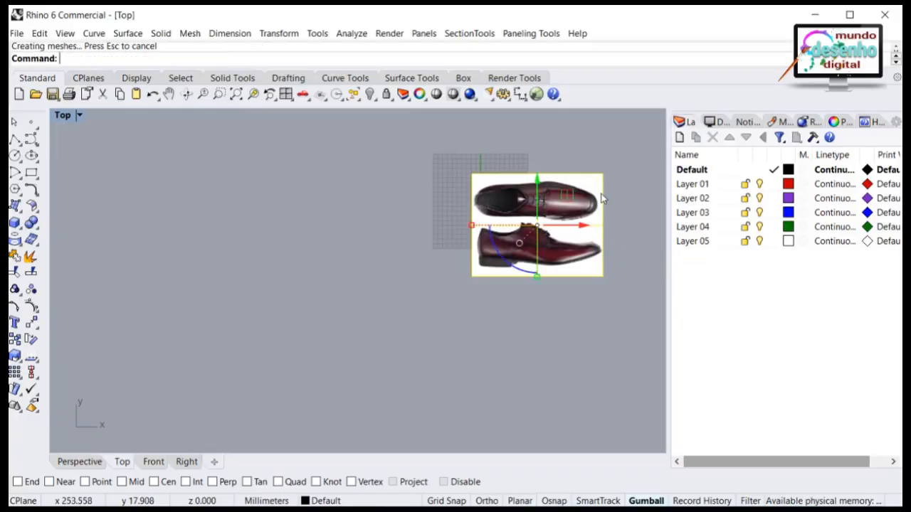
Dimension the upper shoe's length from heel to toe, placing the dimension line above the shoe.
{"action": "right_click_drag", "start_coordinate": [601, 199], "coordinate": [379, 200]}
{"action": "scroll", "coordinate": [296, 218], "scroll_direction": "up", "scroll_amount": 4}
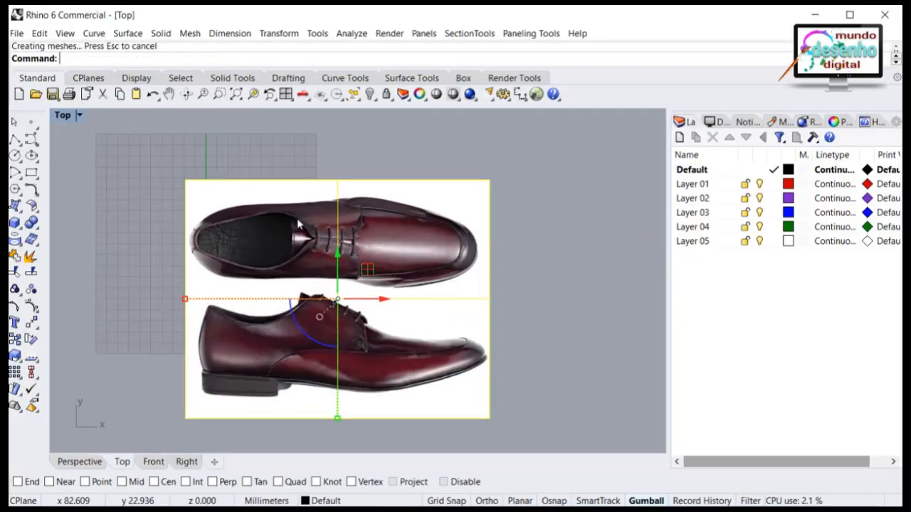
{"action": "scroll", "coordinate": [297, 217], "scroll_direction": "up", "scroll_amount": 2}
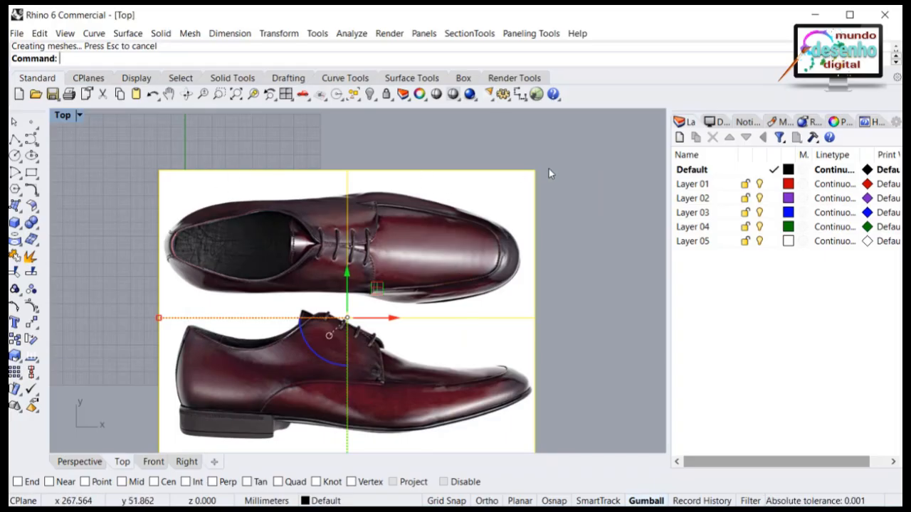
{"action": "left_click", "coordinate": [519, 95]}
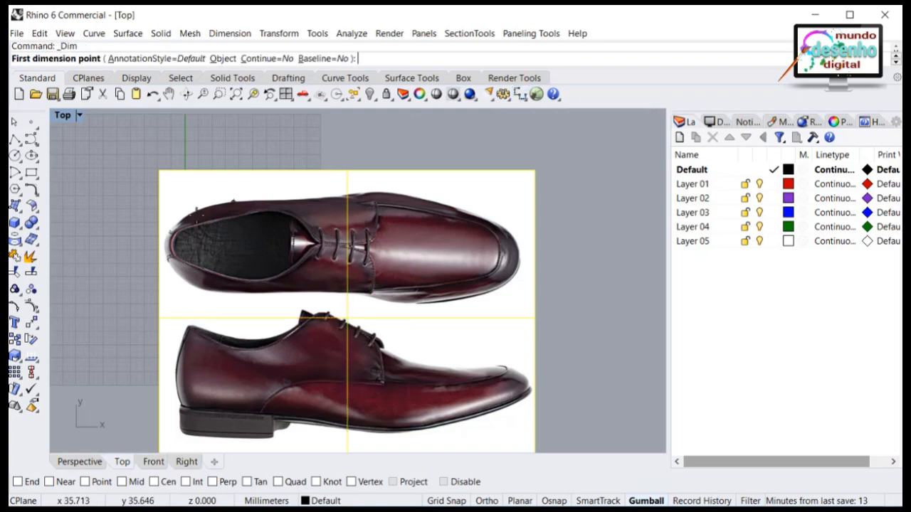
{"action": "scroll", "coordinate": [162, 247], "scroll_direction": "up", "scroll_amount": 3}
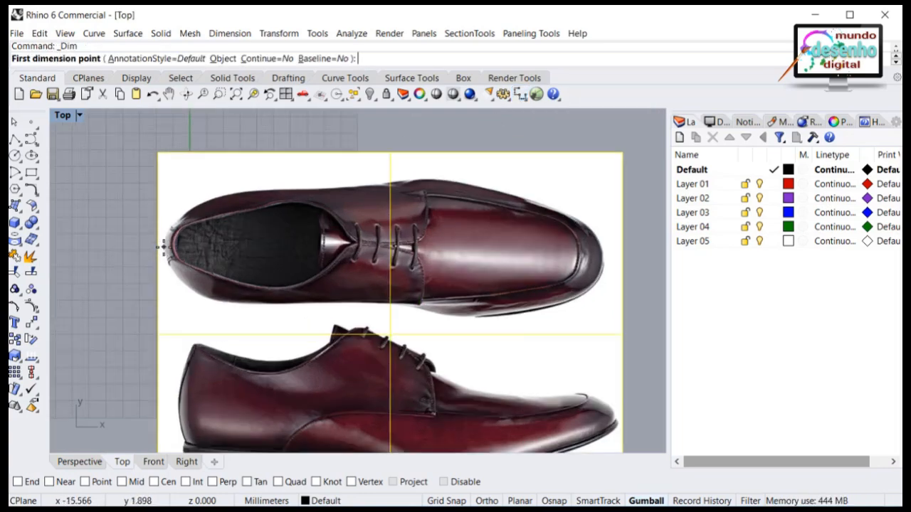
{"action": "left_click", "coordinate": [164, 247]}
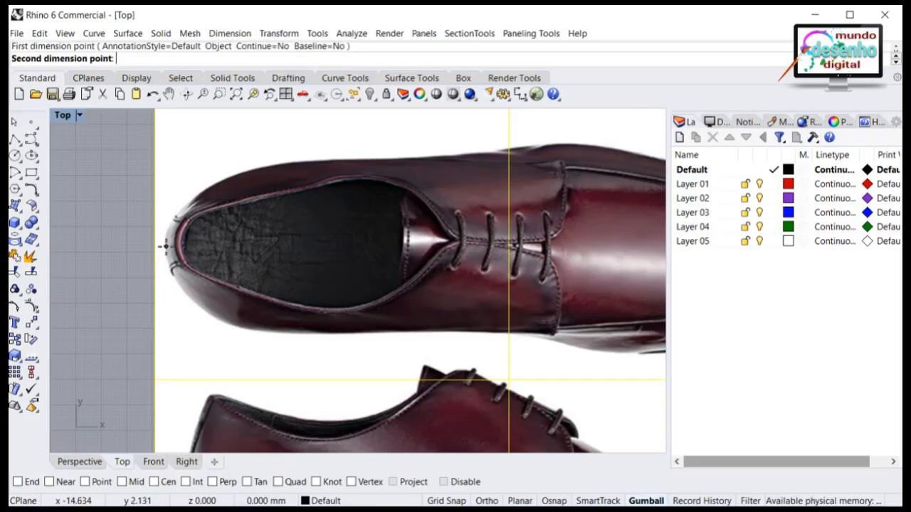
{"action": "right_click_drag", "start_coordinate": [341, 252], "coordinate": [174, 210]}
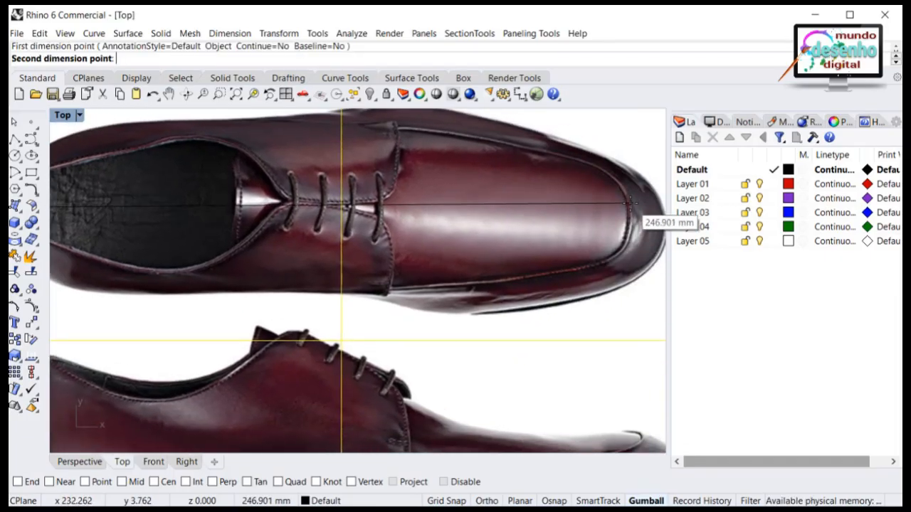
{"action": "scroll", "coordinate": [641, 213], "scroll_direction": "down", "scroll_amount": 3}
{"action": "right_click_drag", "start_coordinate": [595, 212], "coordinate": [548, 215]}
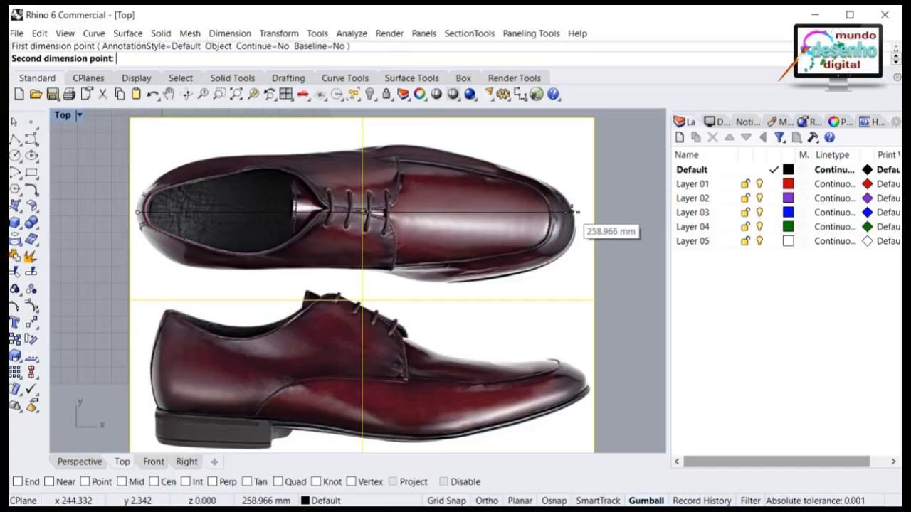
{"action": "left_click", "coordinate": [575, 211]}
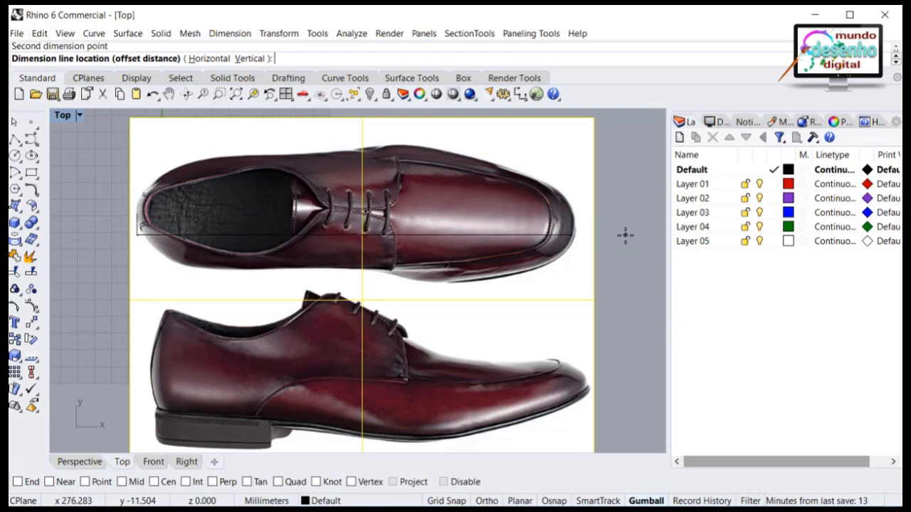
{"action": "left_click", "coordinate": [508, 129]}
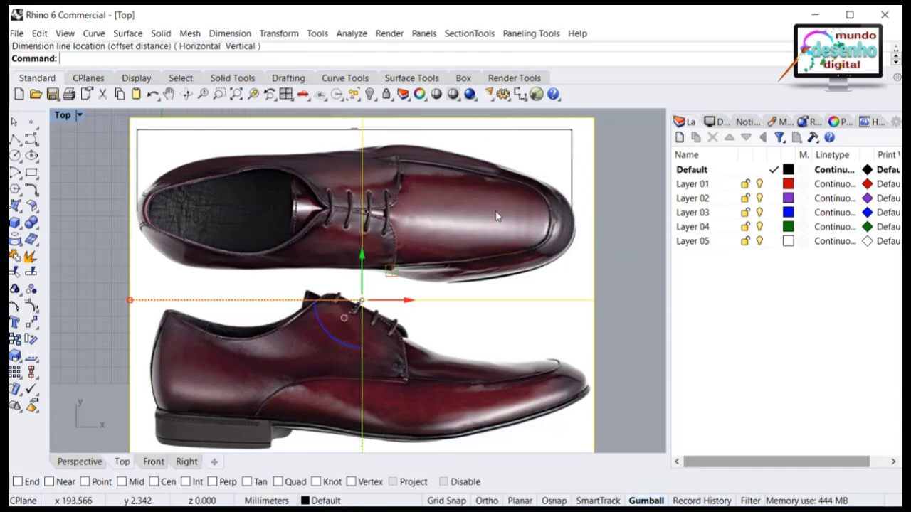
Set the text height of the linear dimension above the shoe to 6.000 in its dimension properties.
{"action": "right_click_drag", "start_coordinate": [425, 142], "coordinate": [378, 215]}
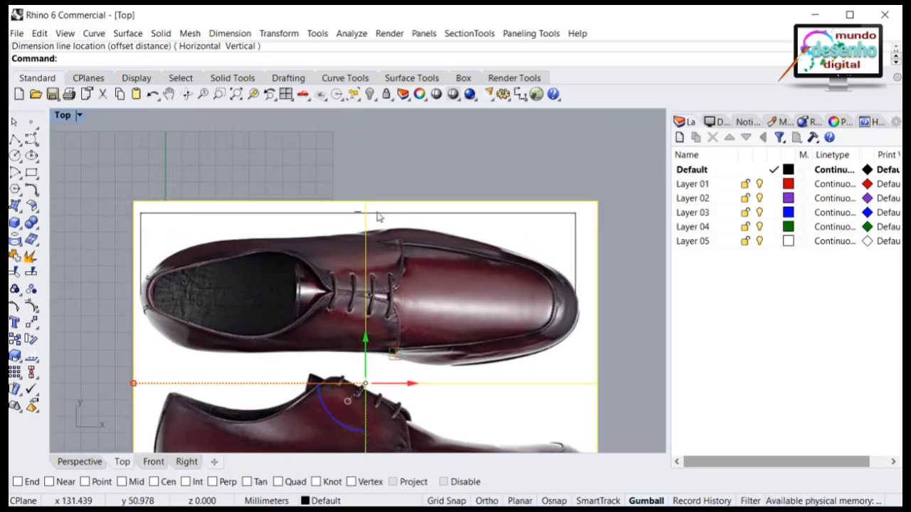
{"action": "left_click", "coordinate": [357, 217]}
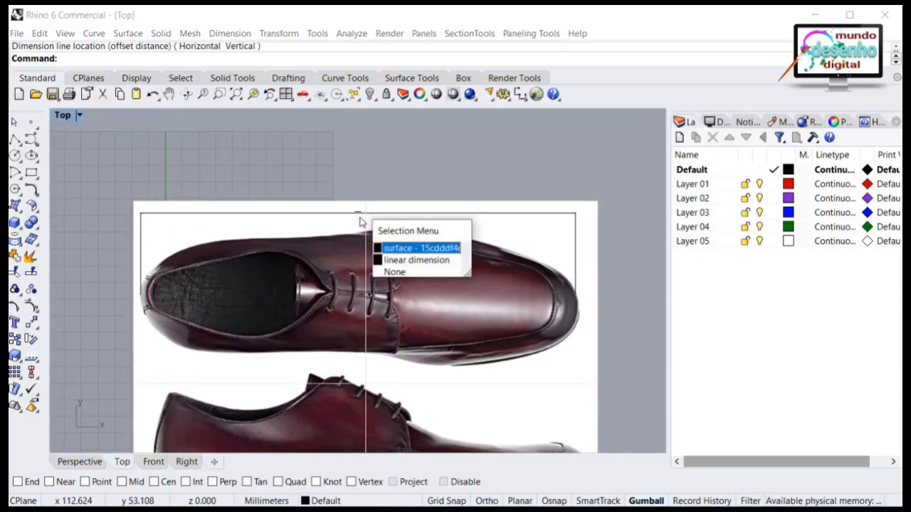
{"action": "left_click", "coordinate": [402, 261]}
{"action": "key", "text": "Escape"}
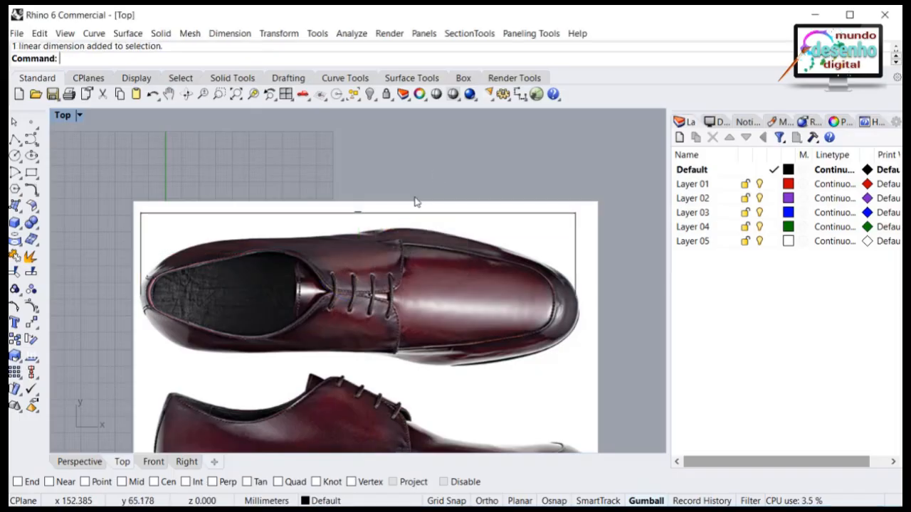
{"action": "left_click", "coordinate": [358, 218]}
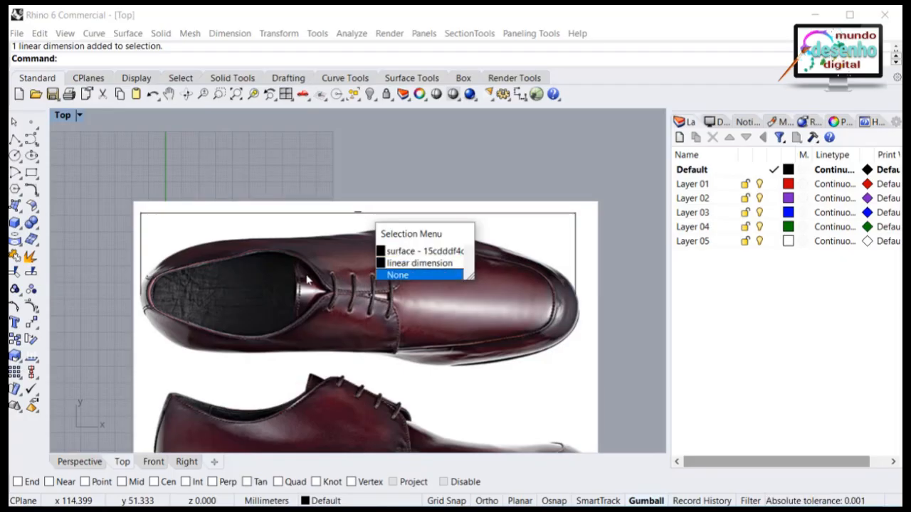
{"action": "left_click", "coordinate": [411, 264]}
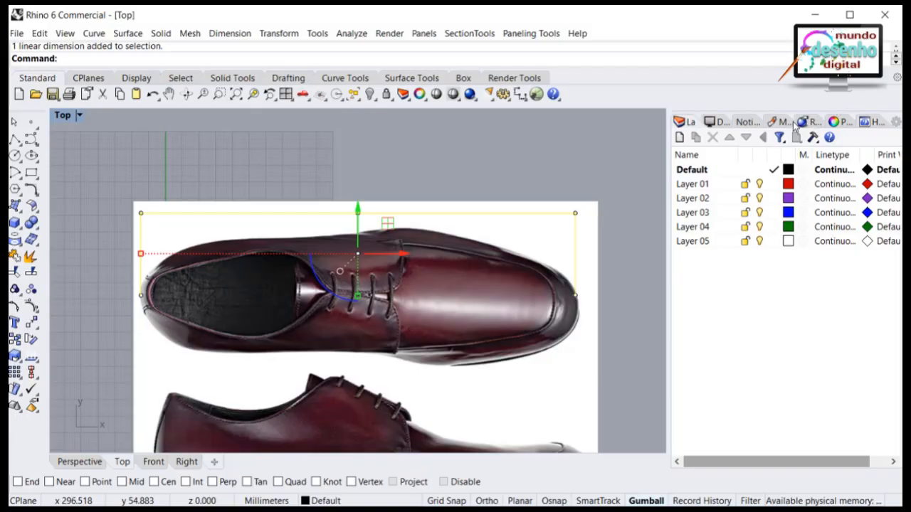
{"action": "left_click", "coordinate": [839, 122]}
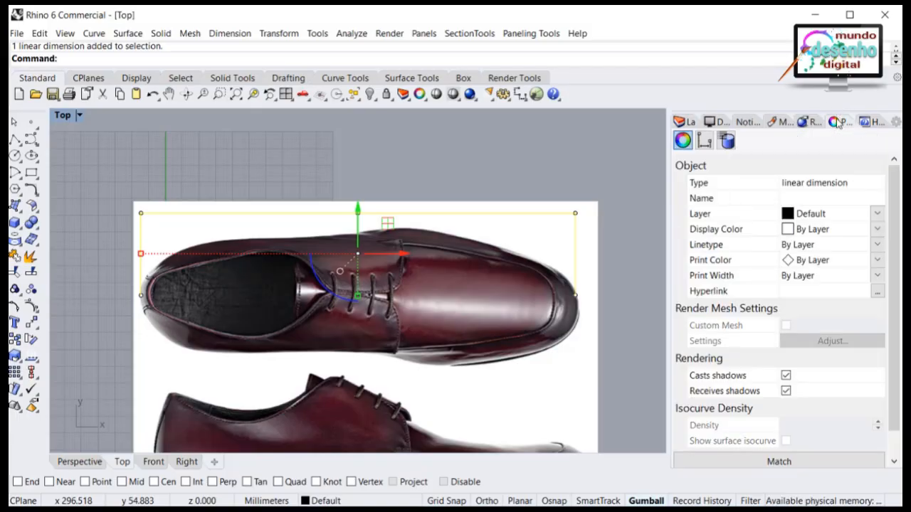
{"action": "left_click", "coordinate": [705, 141]}
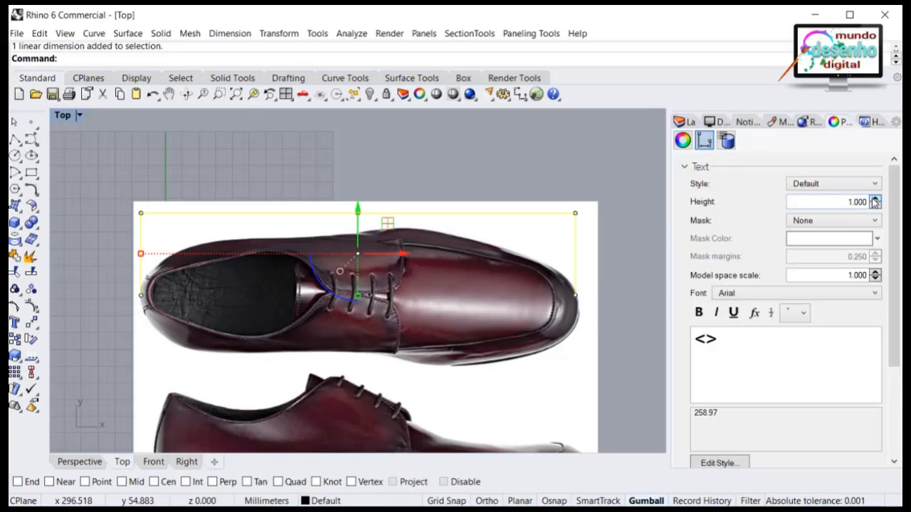
{"action": "left_click", "coordinate": [875, 200]}
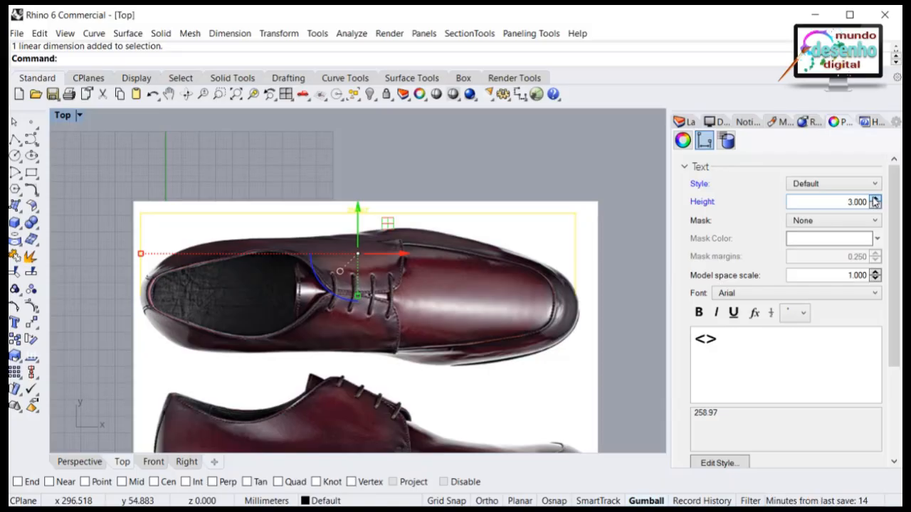
{"action": "left_click", "coordinate": [874, 200]}
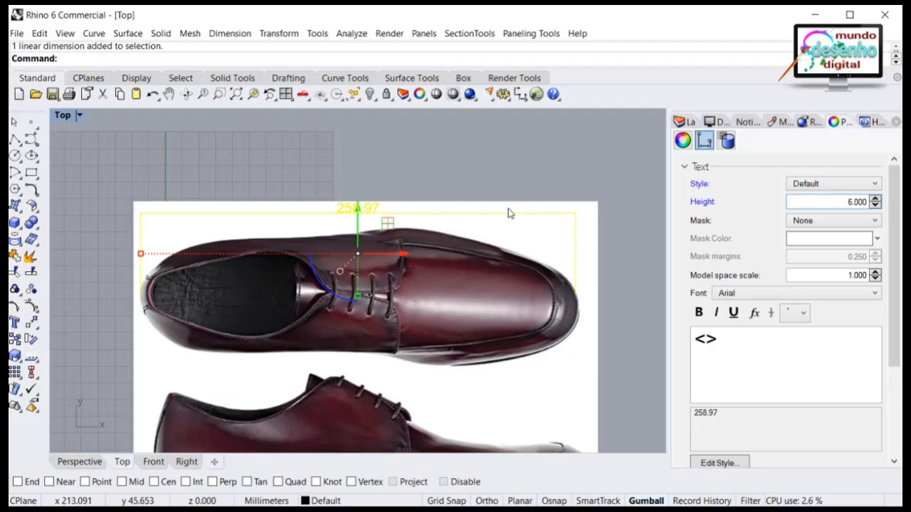
{"action": "left_click", "coordinate": [487, 164]}
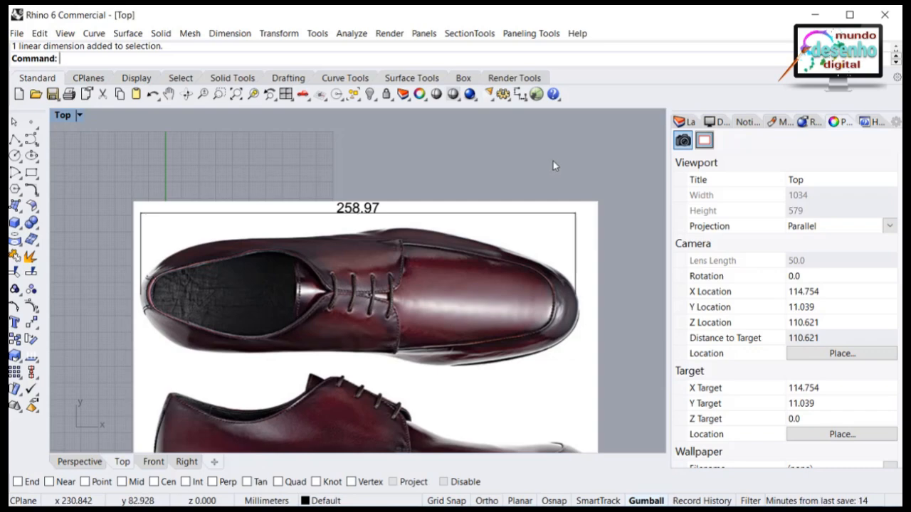
Select the linear dimension above the upper shoe and delete it.
{"action": "left_click", "coordinate": [496, 215]}
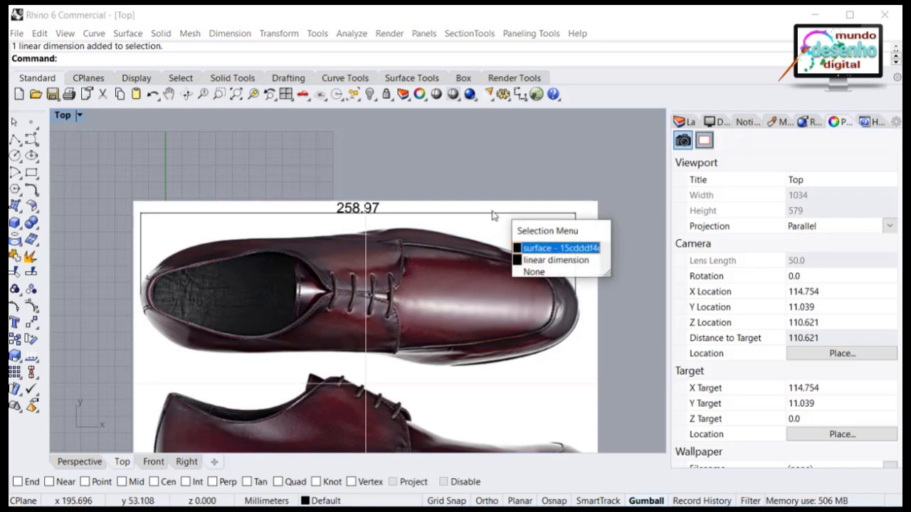
{"action": "left_click", "coordinate": [552, 261]}
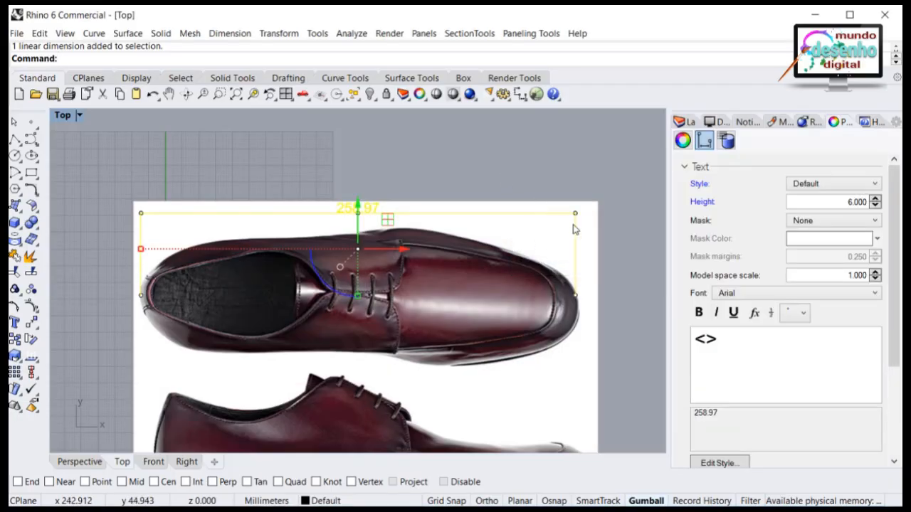
{"action": "key", "text": "Delete"}
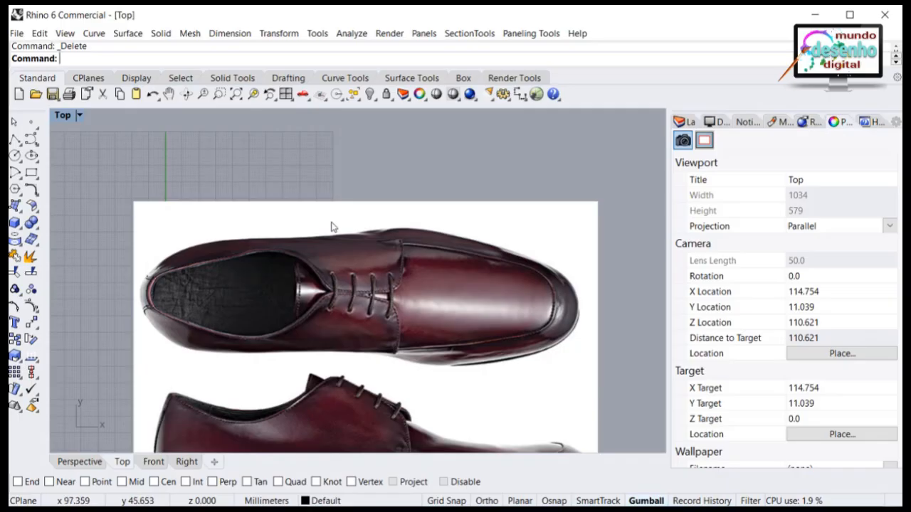
Scale the shoe photo with Scale2D, using the upper shoe's toe as base point and its heel as reference, to a length of 255 mm.
{"action": "left_click", "coordinate": [14, 358]}
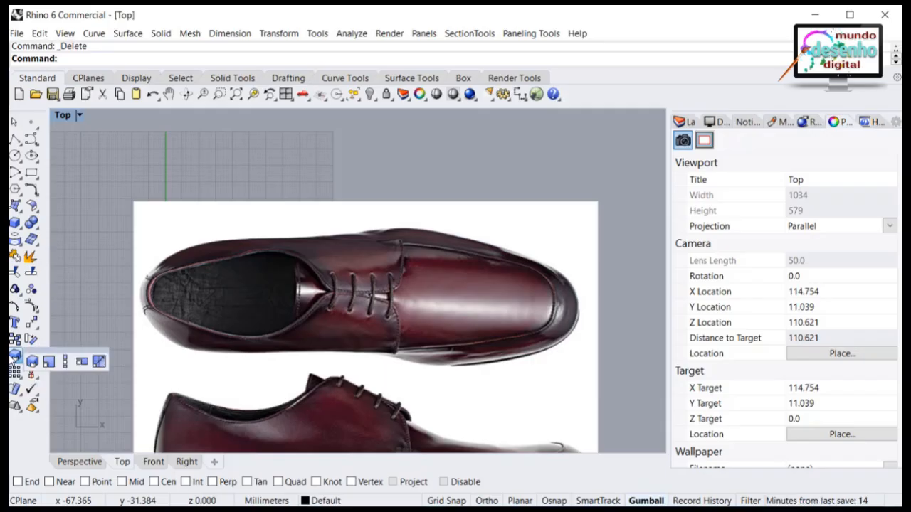
{"action": "left_click", "coordinate": [49, 363]}
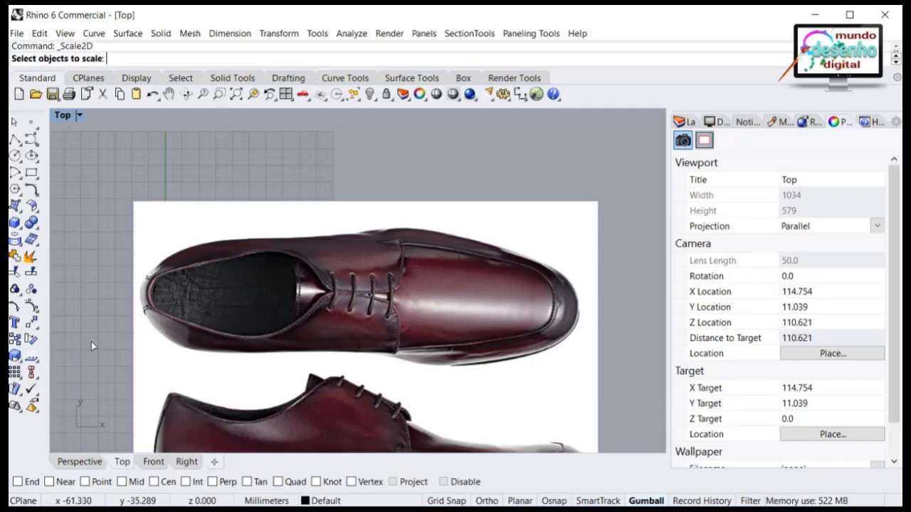
{"action": "left_click", "coordinate": [553, 300]}
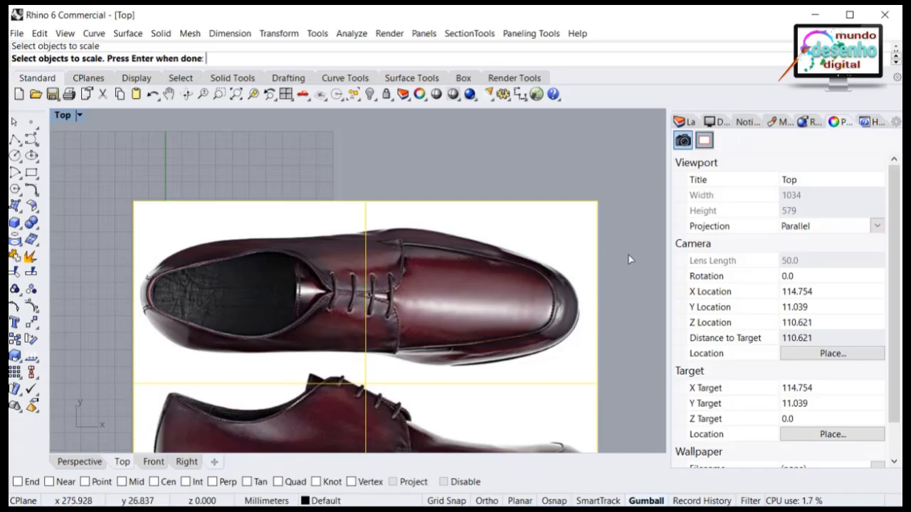
{"action": "key", "text": "Return"}
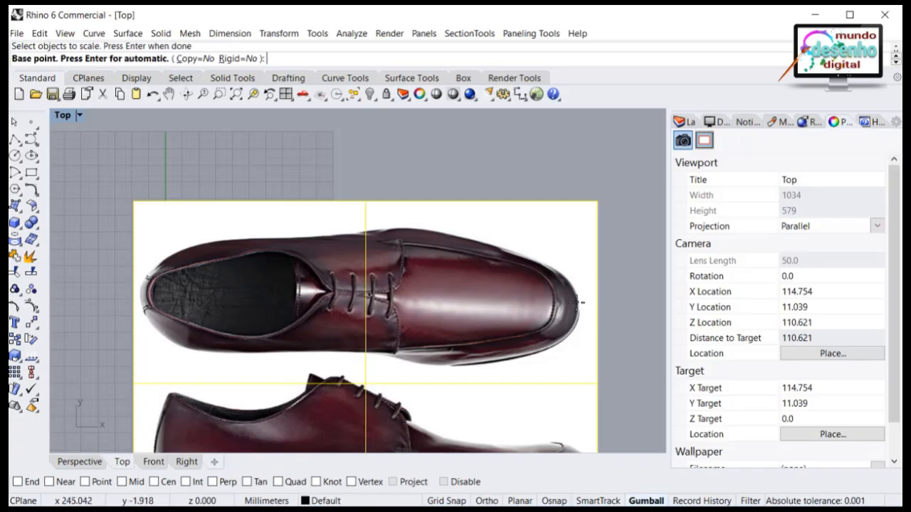
{"action": "left_click", "coordinate": [580, 302]}
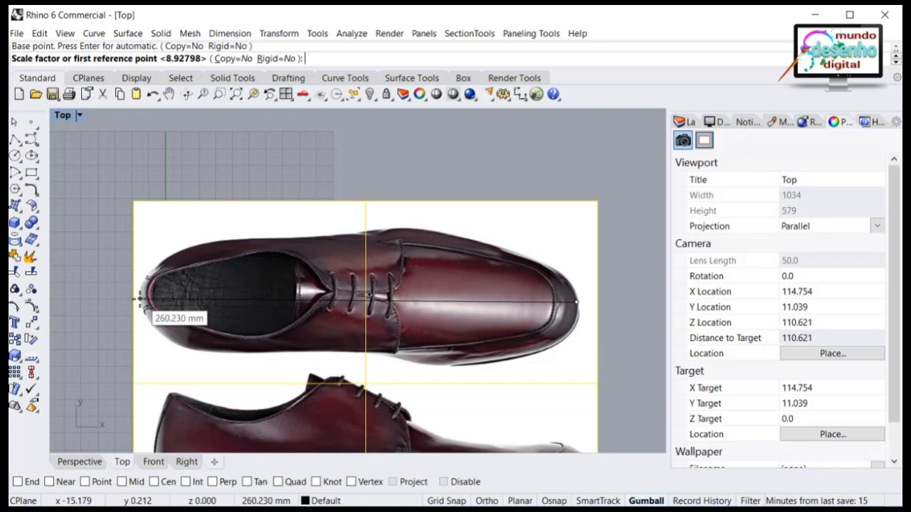
{"action": "left_click", "coordinate": [140, 299]}
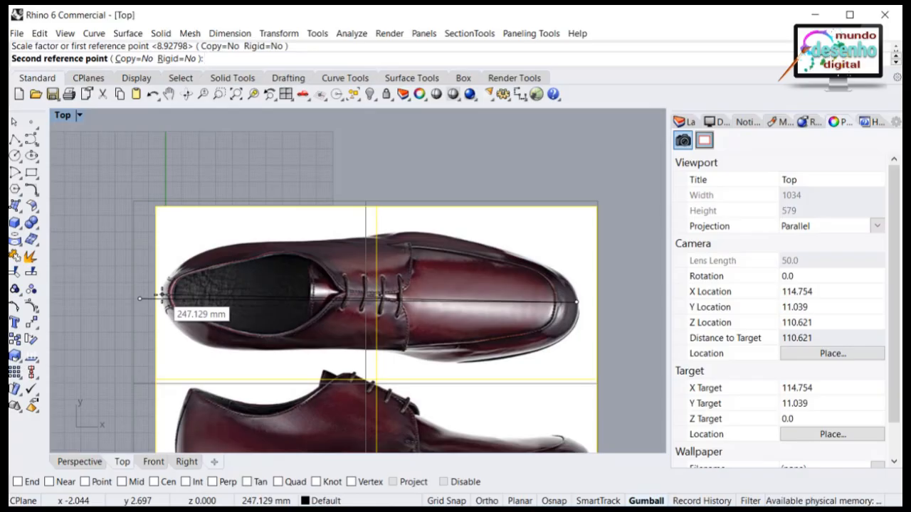
{"action": "type", "text": "255"}
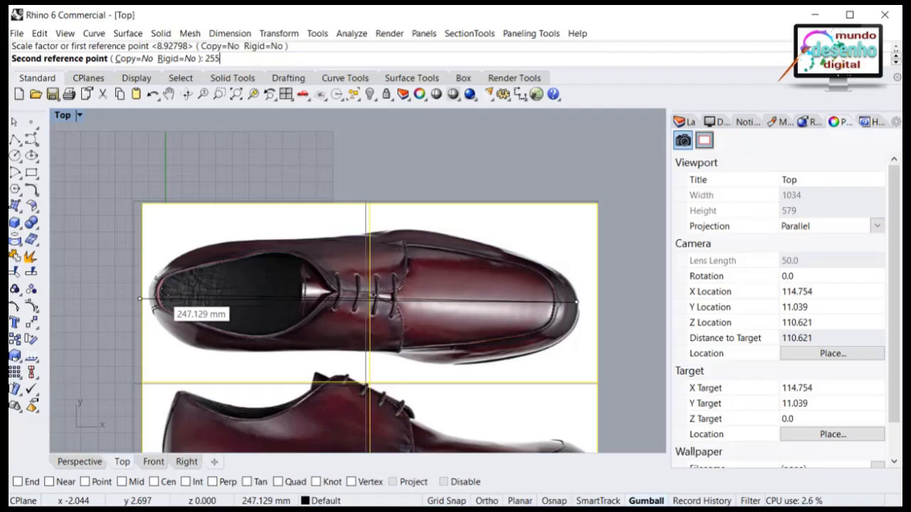
{"action": "key", "text": "Return"}
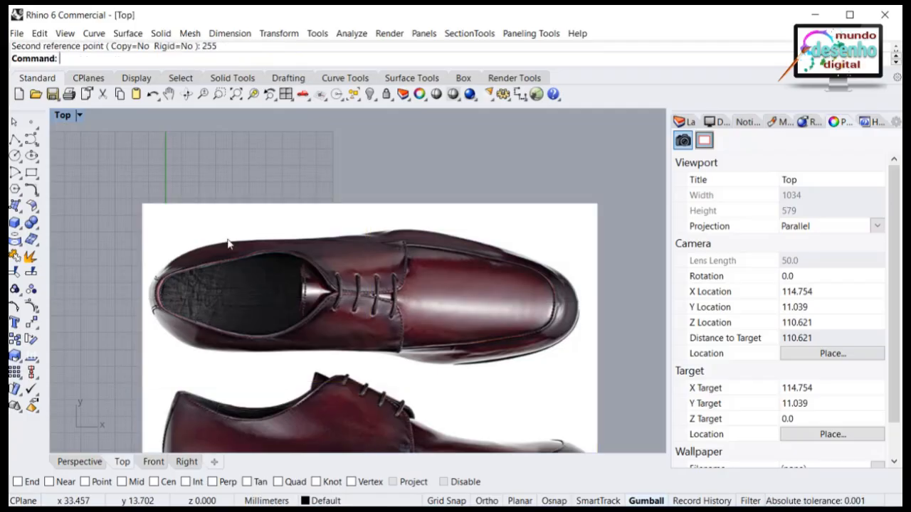
Check the upper shoe's heel-to-toe length with the dimension tool's distance tooltip, and cancel without placing a dimension.
{"action": "left_click", "coordinate": [520, 96]}
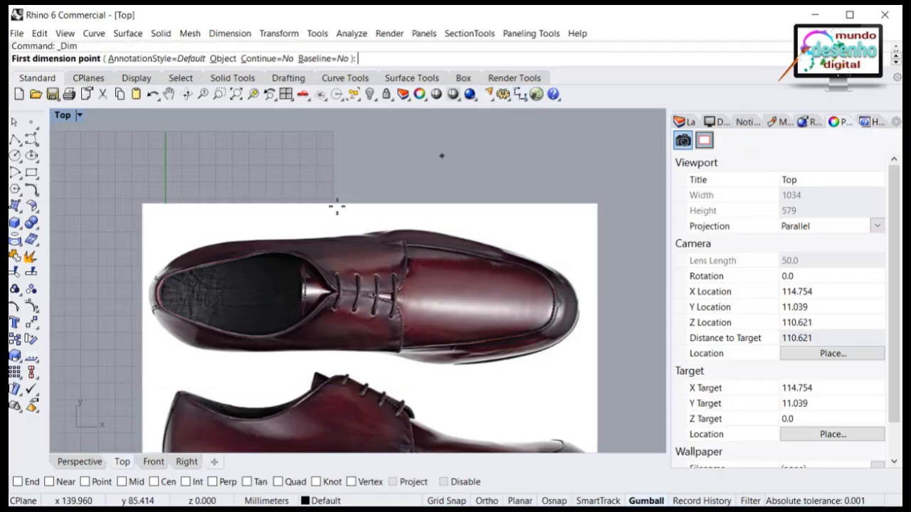
{"action": "left_click", "coordinate": [148, 294]}
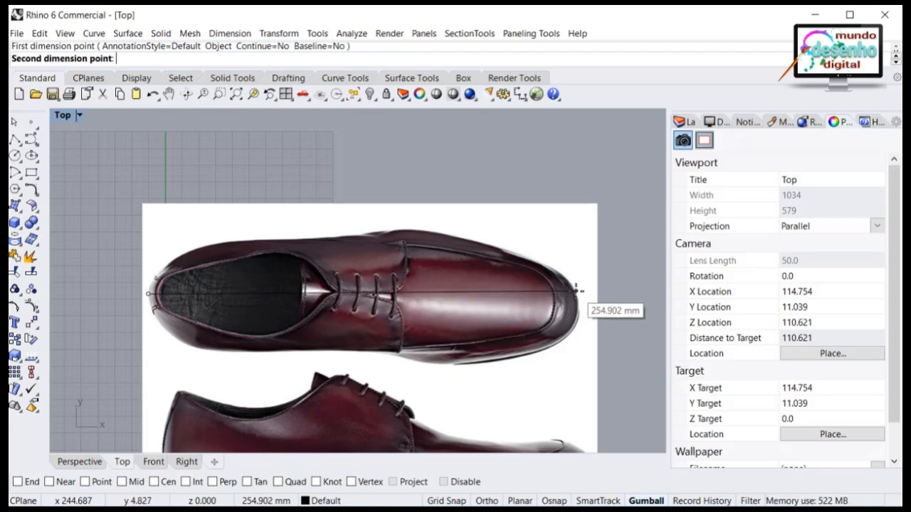
{"action": "key", "text": "Escape"}
Try moving the shoe photo off the grid toward positive X, and undo the move.
{"action": "scroll", "coordinate": [506, 264], "scroll_direction": "down", "scroll_amount": 4}
{"action": "right_click_drag", "start_coordinate": [493, 282], "coordinate": [439, 243]}
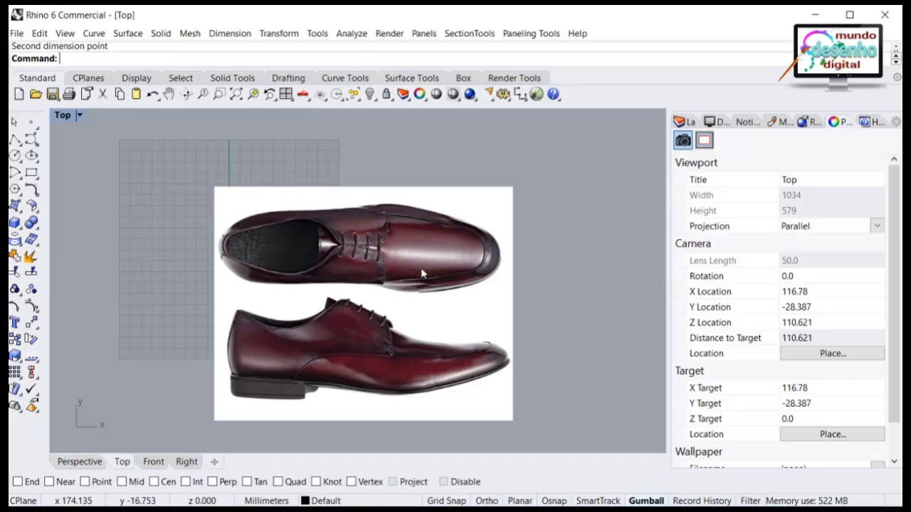
{"action": "left_click_drag", "start_coordinate": [421, 267], "coordinate": [545, 250]}
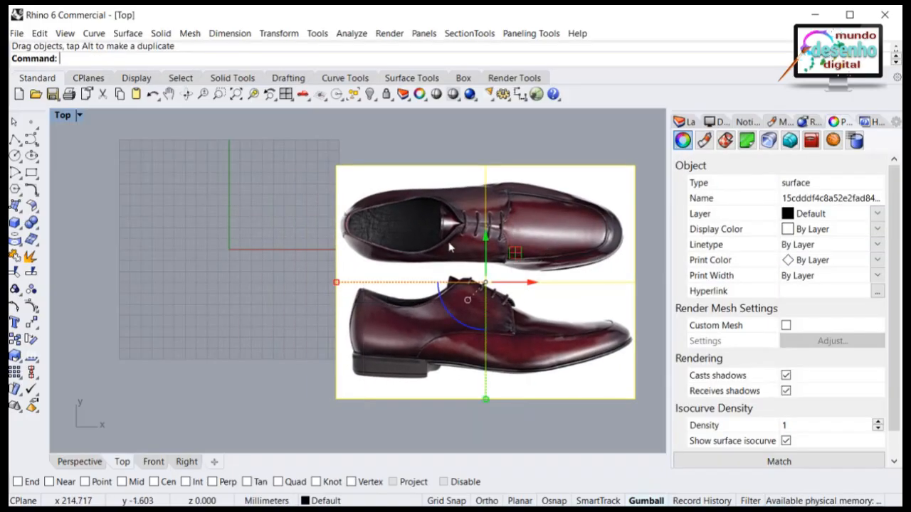
{"action": "key", "text": "ctrl+z"}
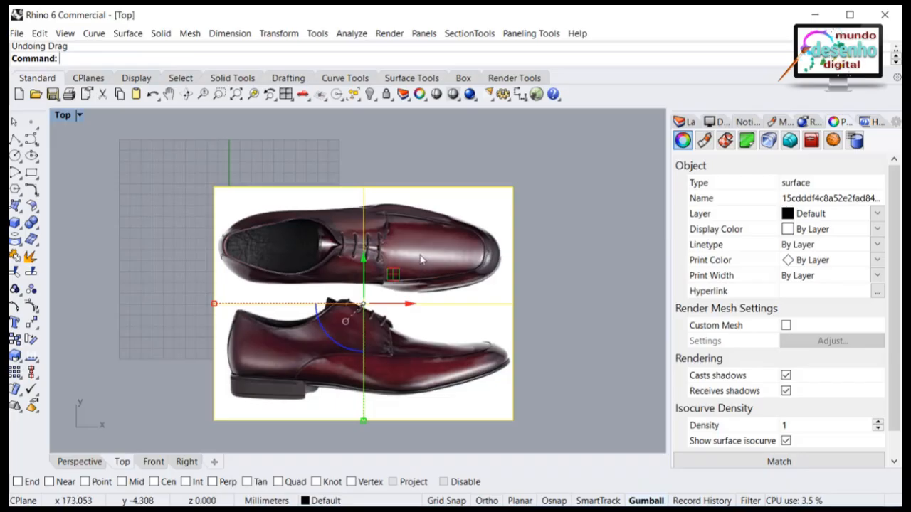
Try dragging the shoe photo clear of the grid on its positive-X side, and undo that drag.
{"action": "left_click_drag", "start_coordinate": [427, 259], "coordinate": [580, 221]}
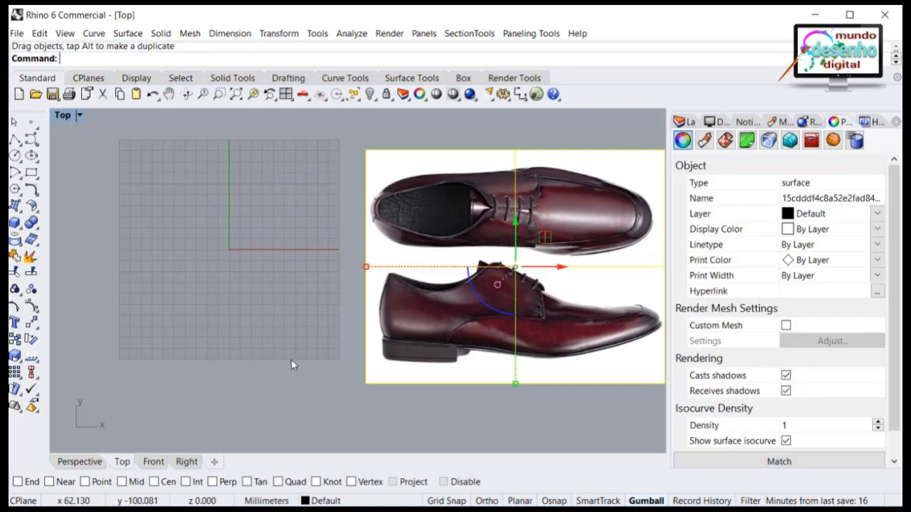
{"action": "left_click", "coordinate": [279, 363]}
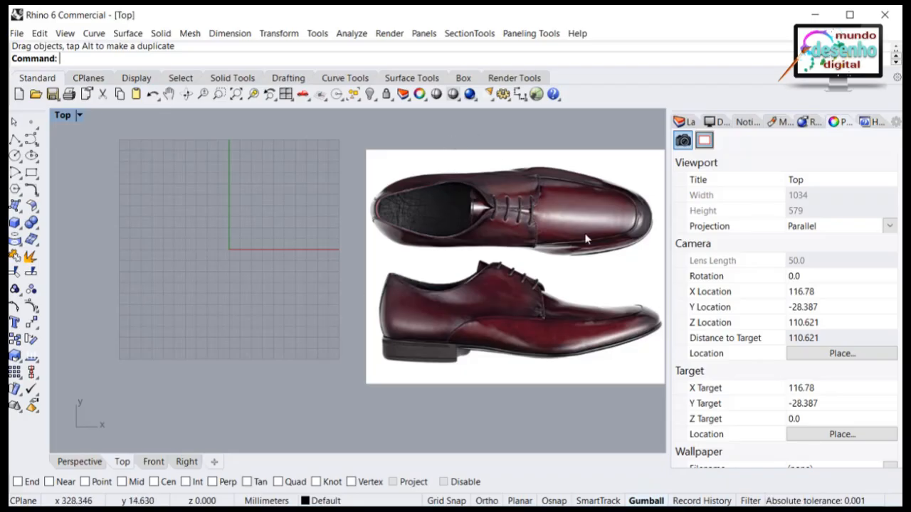
{"action": "left_click", "coordinate": [569, 276]}
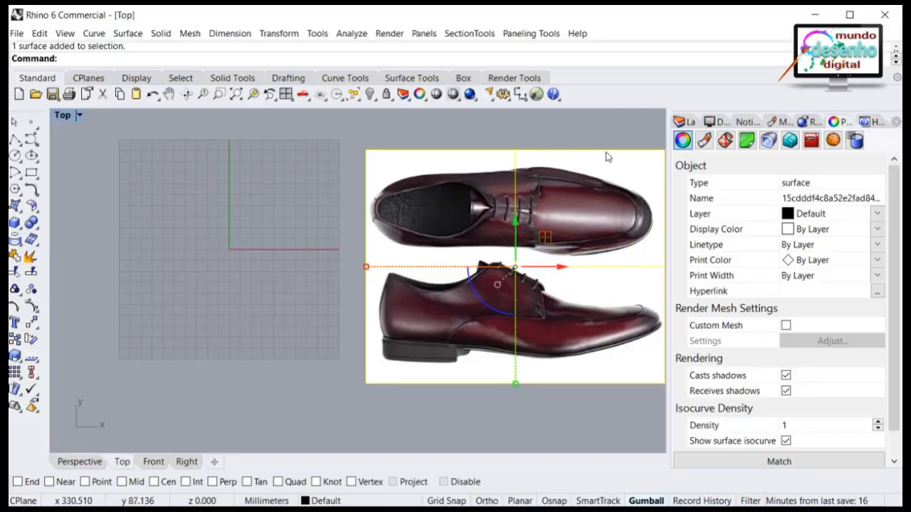
{"action": "right_click_drag", "start_coordinate": [586, 135], "coordinate": [507, 132]}
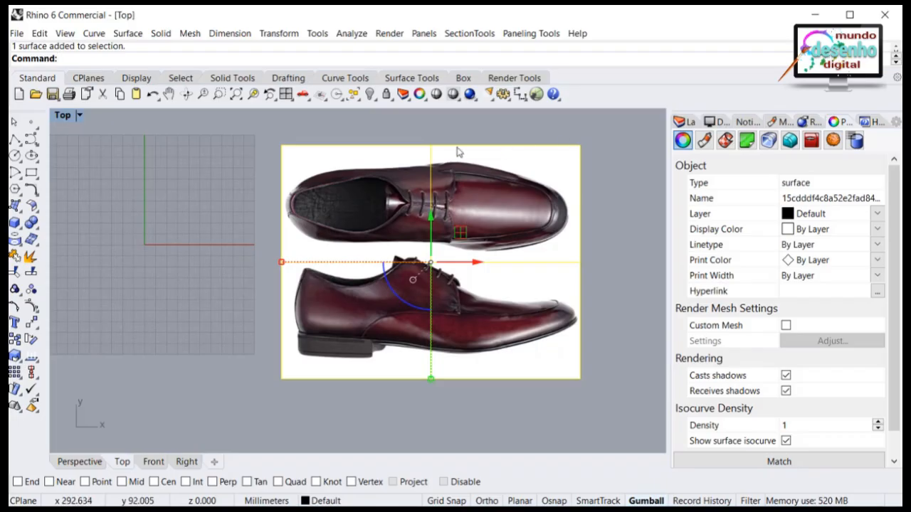
{"action": "key", "text": "ctrl+z"}
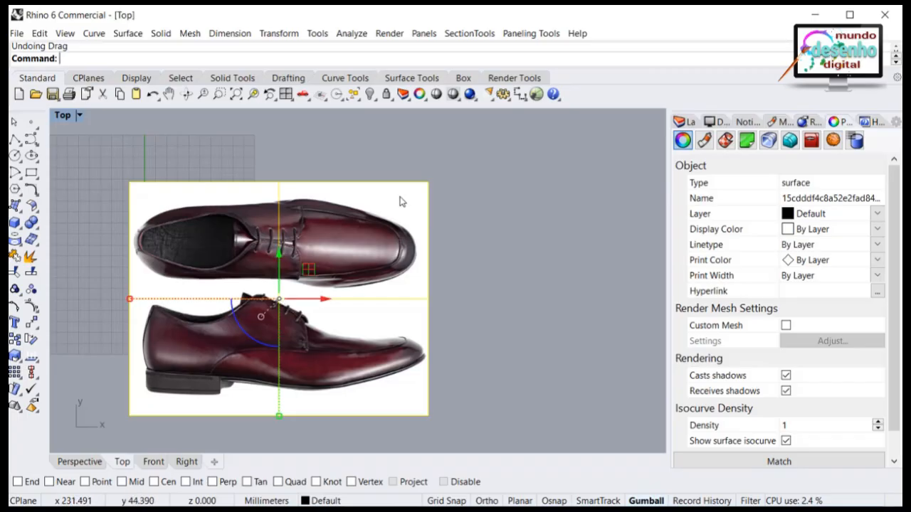
Drag the shoe photo off the grid on the positive-X side, reselect it, and toggle the Gumball off and on.
{"action": "left_click_drag", "start_coordinate": [401, 199], "coordinate": [613, 162]}
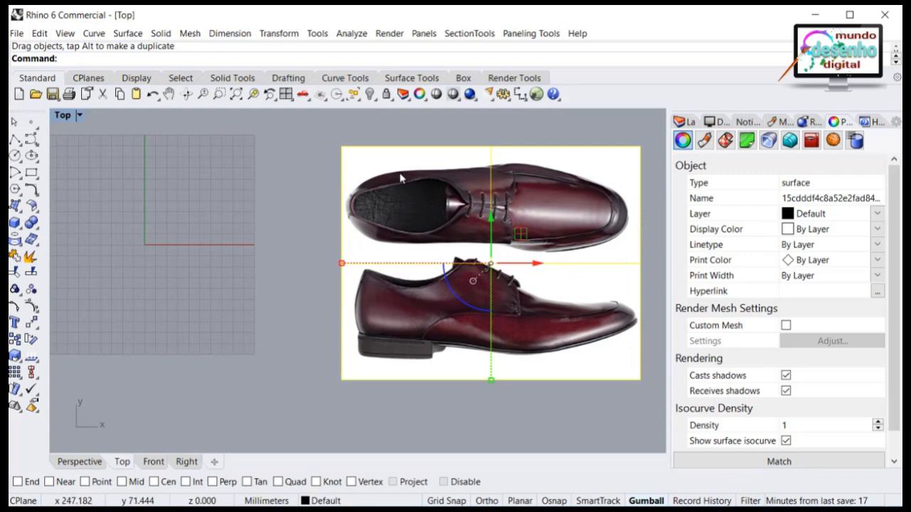
{"action": "left_click", "coordinate": [563, 121]}
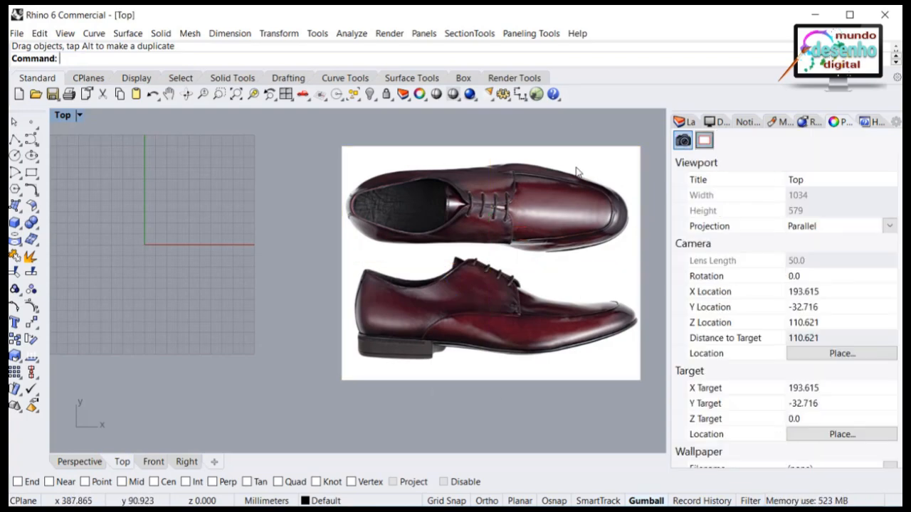
{"action": "left_click", "coordinate": [523, 258]}
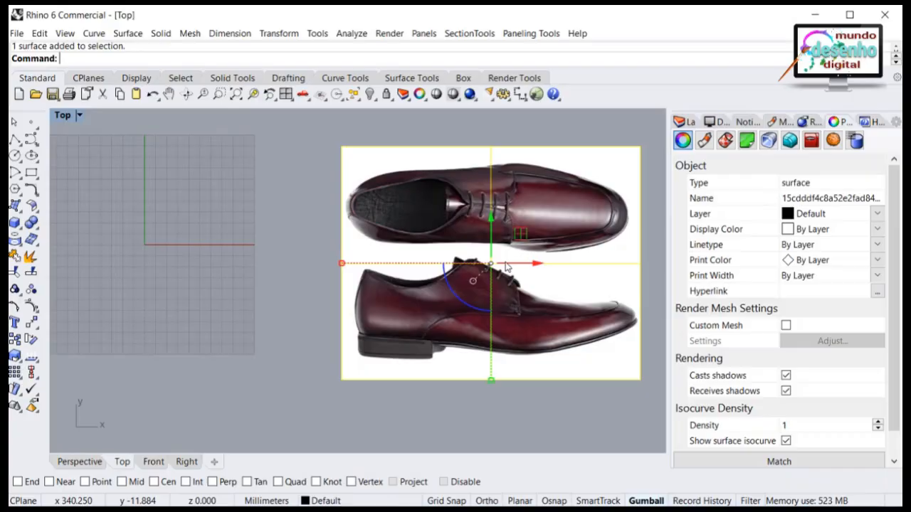
{"action": "left_click", "coordinate": [645, 502]}
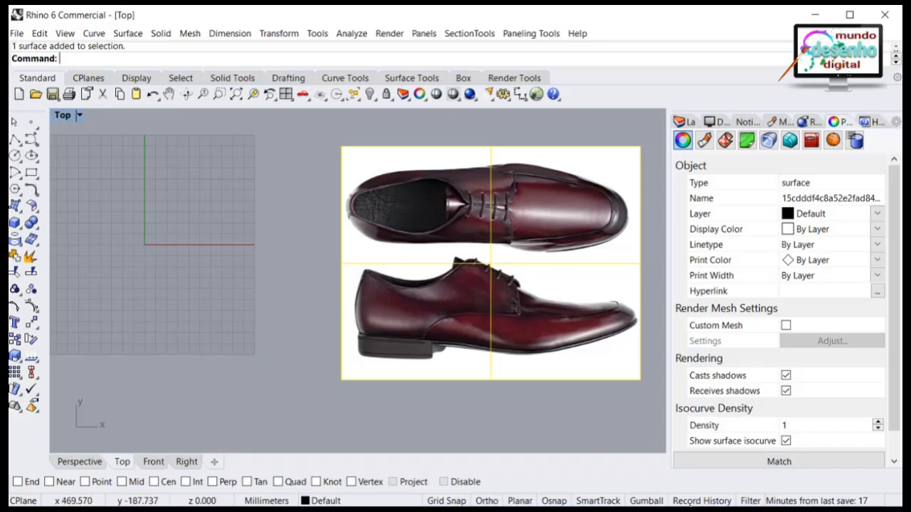
{"action": "left_click", "coordinate": [645, 502]}
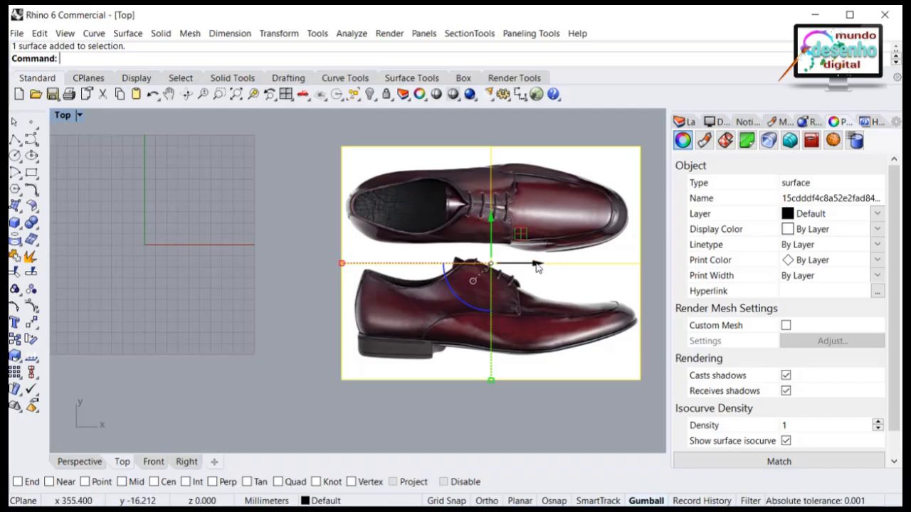
Shift the shoe photo slightly beside the grid using the Gumball's axis arrows, and clear the selection.
{"action": "left_click_drag", "start_coordinate": [536, 264], "coordinate": [484, 265]}
{"action": "left_click_drag", "start_coordinate": [545, 267], "coordinate": [498, 268]}
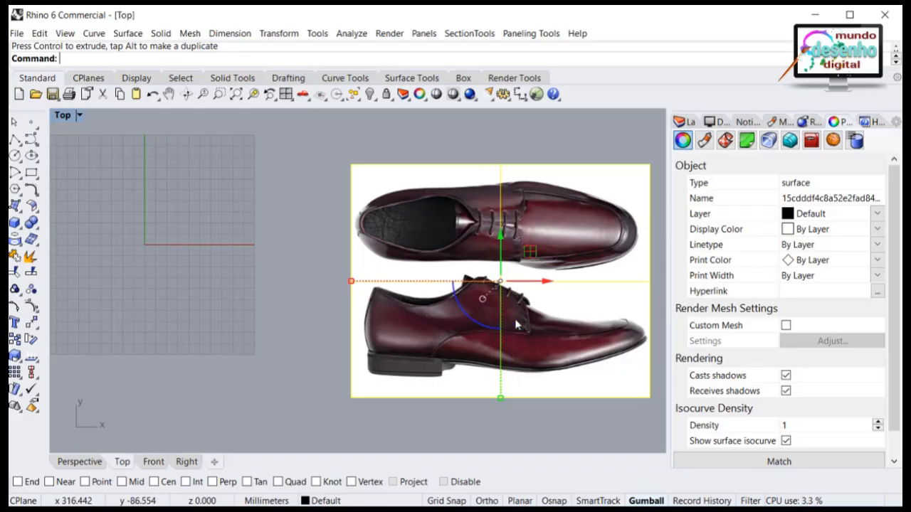
{"action": "left_click", "coordinate": [551, 148]}
{"action": "left_click", "coordinate": [511, 286]}
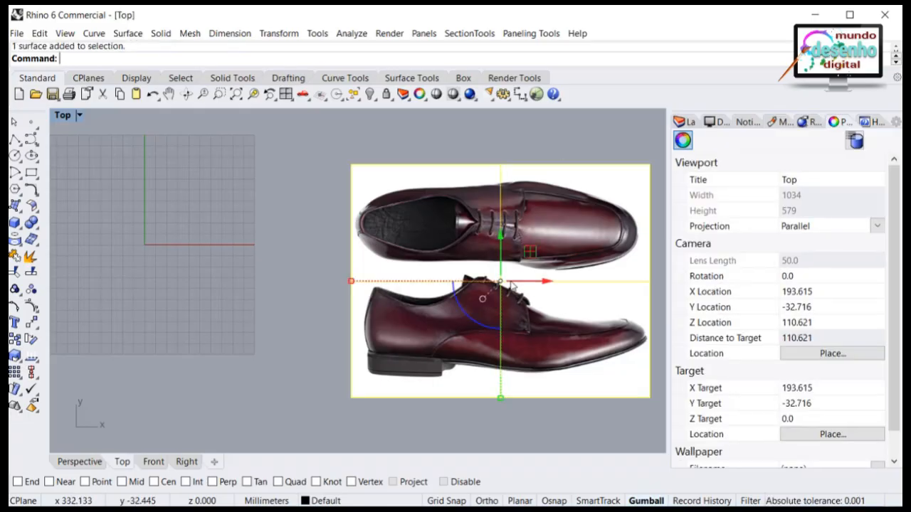
{"action": "left_click", "coordinate": [538, 146]}
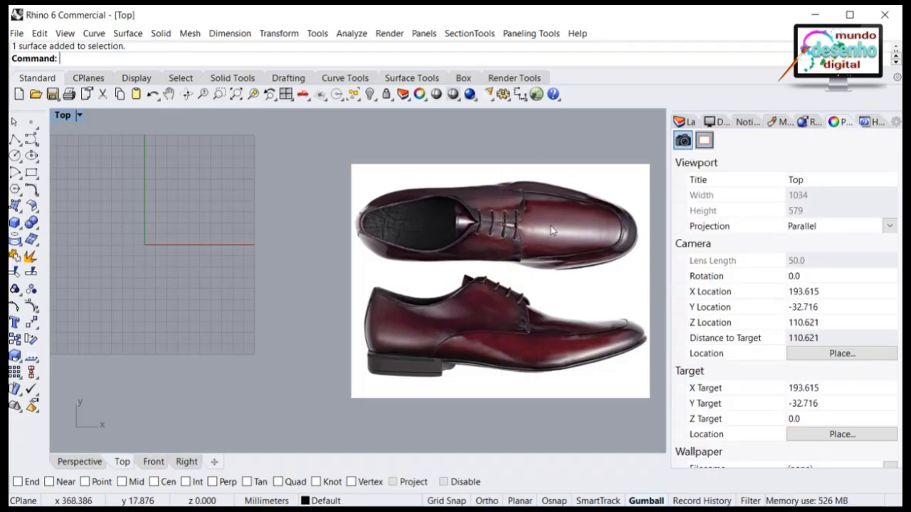
Move the shoe photo from its center, using the Cen object snap, to the origin at 0.
{"action": "left_click", "coordinate": [518, 233]}
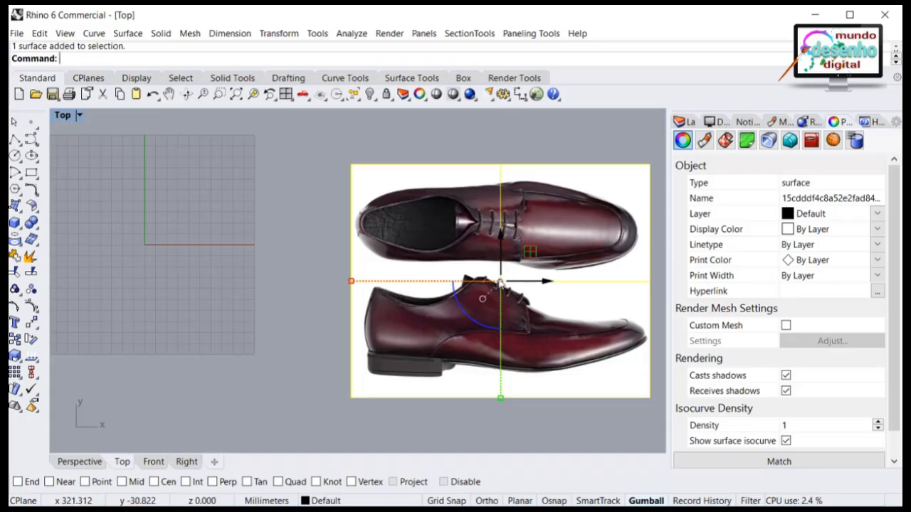
{"action": "left_click", "coordinate": [32, 325]}
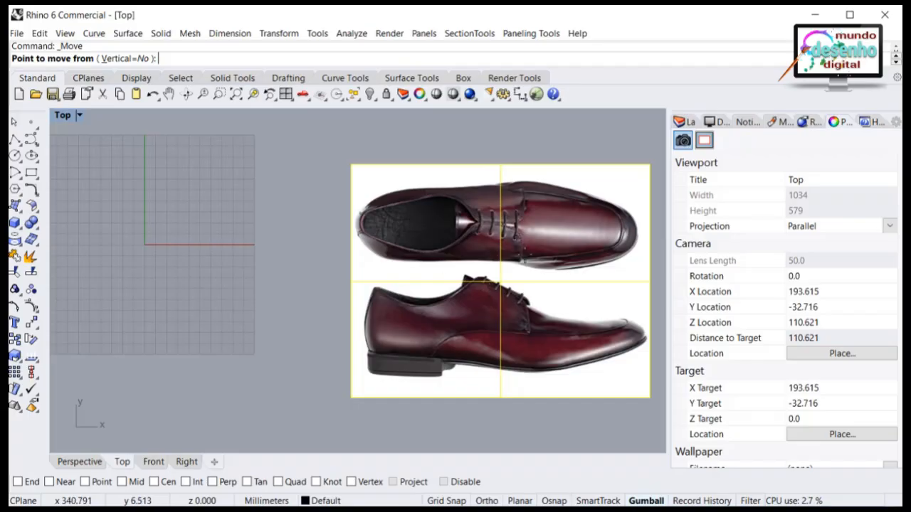
{"action": "left_click", "coordinate": [155, 482]}
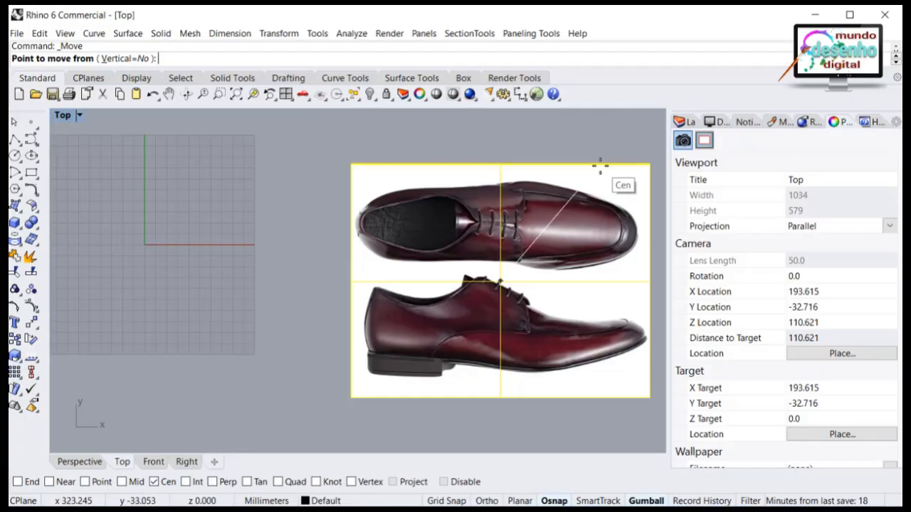
{"action": "left_click", "coordinate": [563, 160]}
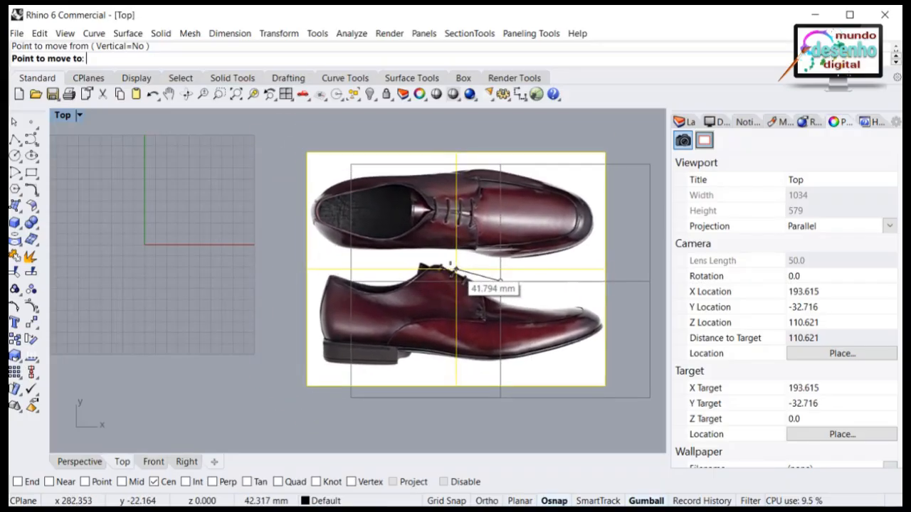
{"action": "type", "text": "0"}
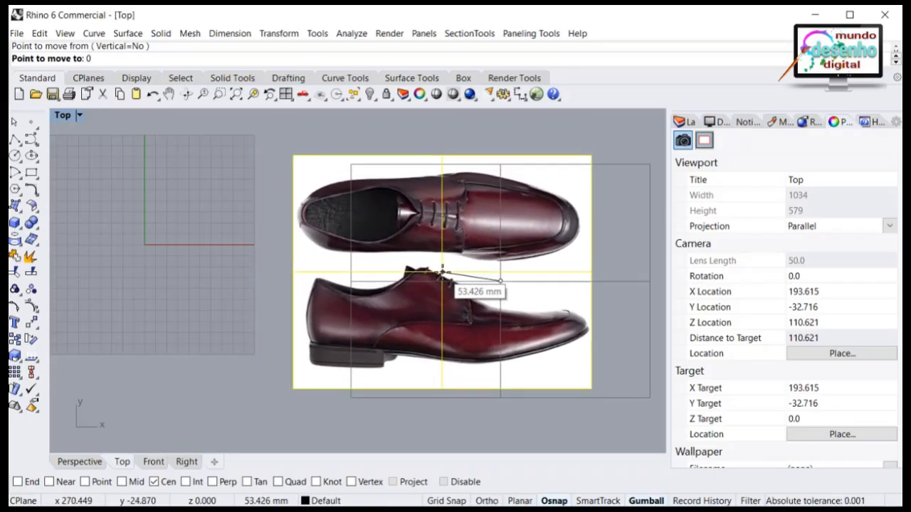
{"action": "key", "text": "Return"}
{"action": "scroll", "coordinate": [447, 267], "scroll_direction": "down", "scroll_amount": 1}
{"action": "right_click_drag", "start_coordinate": [427, 275], "coordinate": [477, 313]}
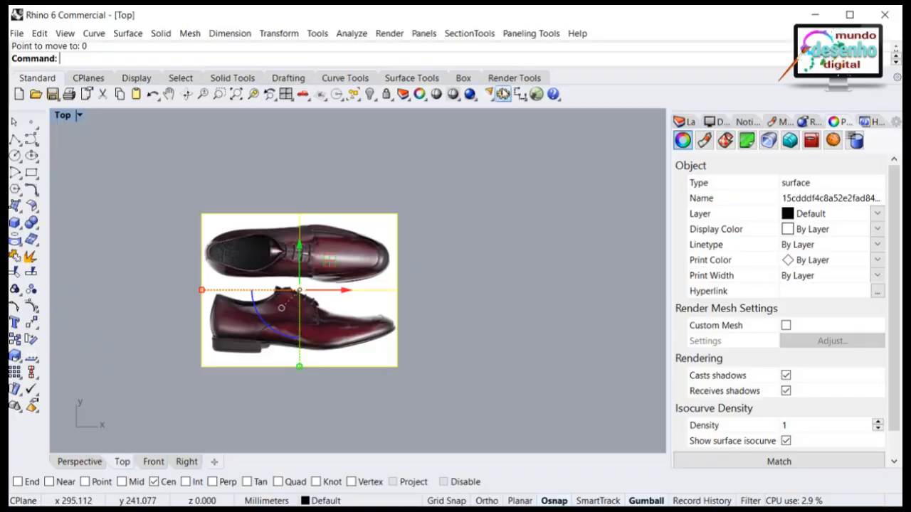
Set the grid line count to 200 for all viewports in the document's grid properties.
{"action": "left_click", "coordinate": [503, 95]}
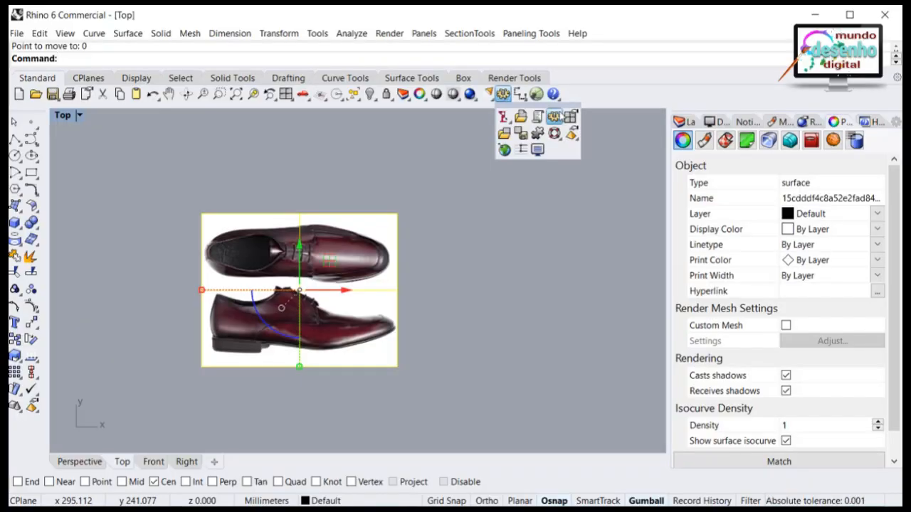
{"action": "left_click", "coordinate": [457, 183]}
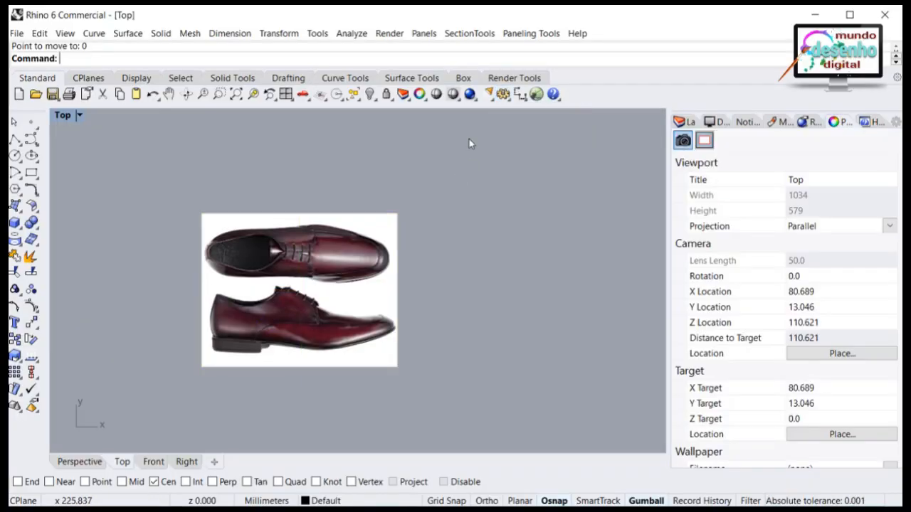
{"action": "left_click", "coordinate": [503, 95]}
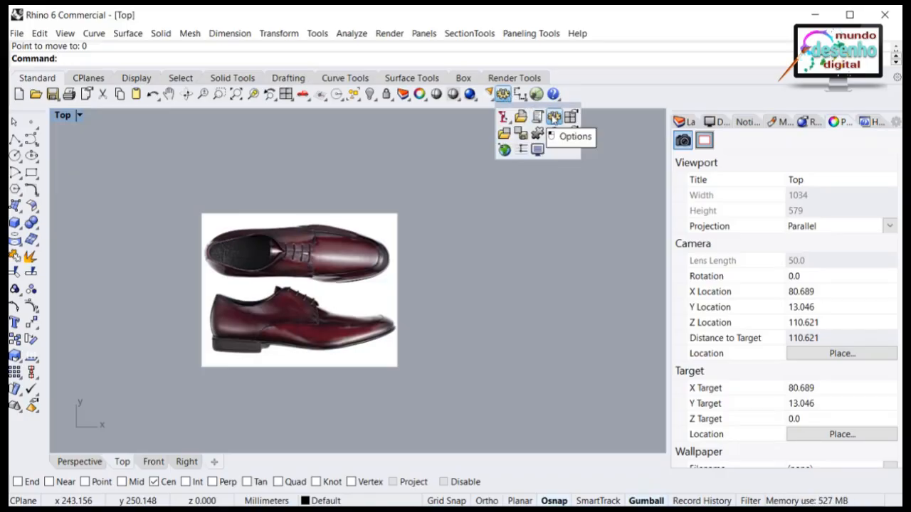
{"action": "left_click", "coordinate": [553, 118]}
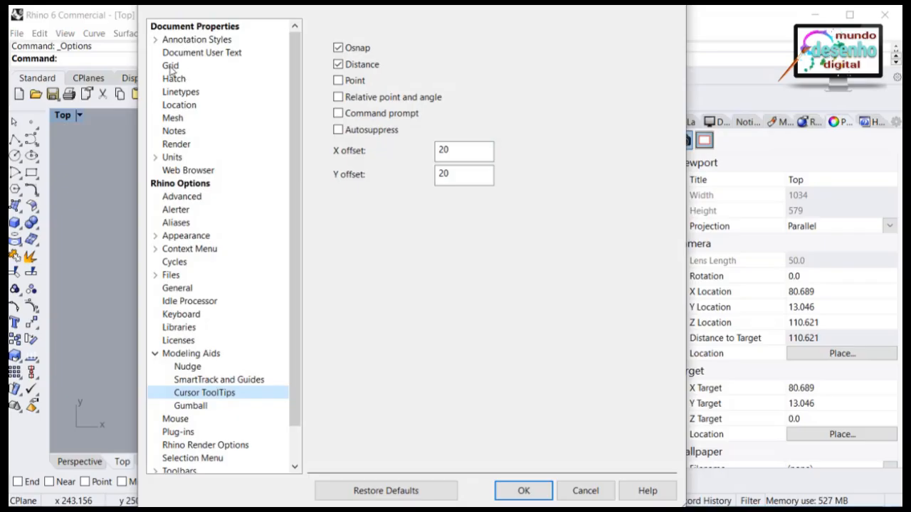
{"action": "left_click", "coordinate": [171, 67]}
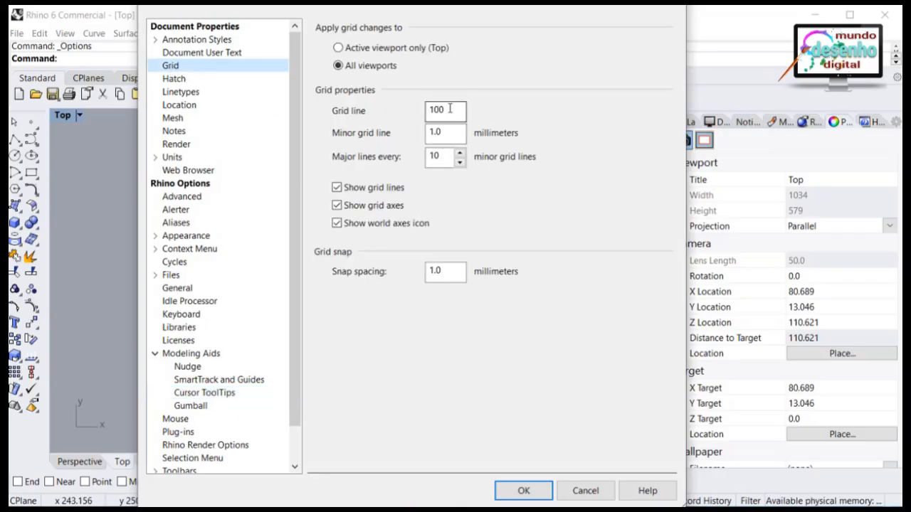
{"action": "left_click_drag", "start_coordinate": [449, 108], "coordinate": [399, 106]}
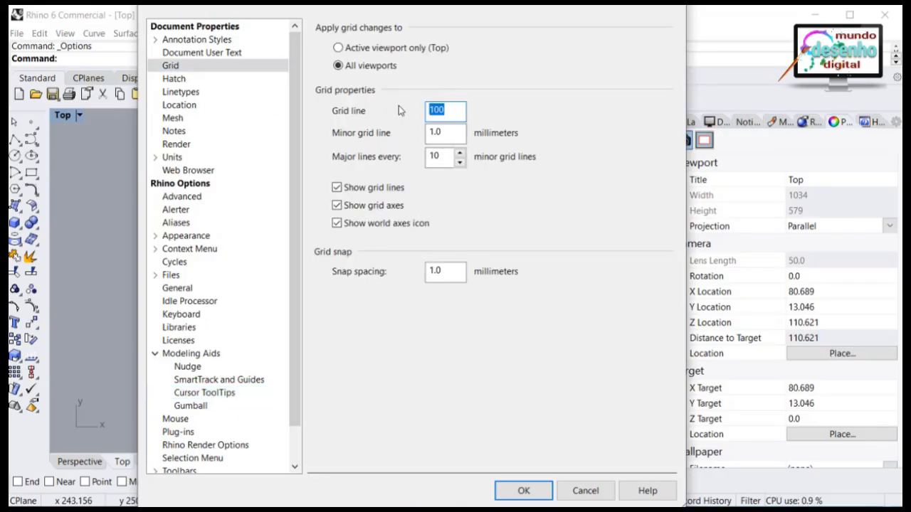
{"action": "type", "text": "300"}
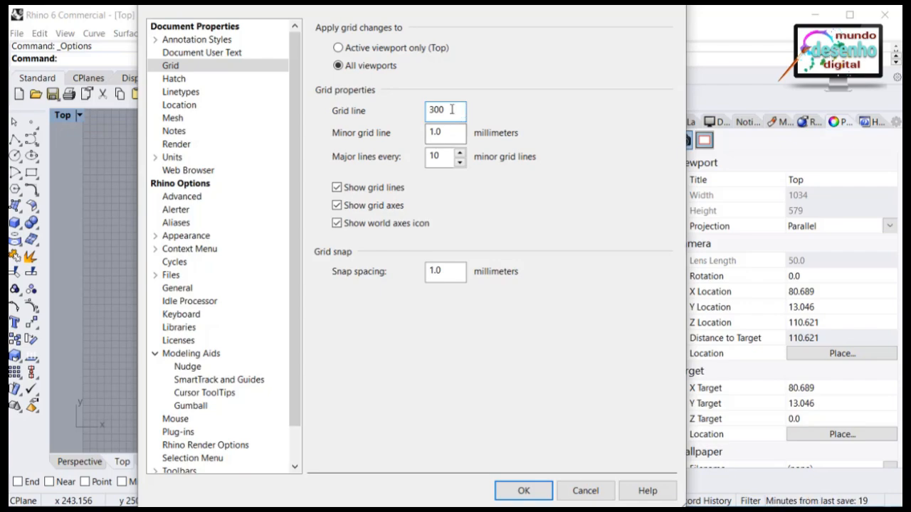
{"action": "left_click_drag", "start_coordinate": [450, 109], "coordinate": [406, 109]}
{"action": "type", "text": "2"}
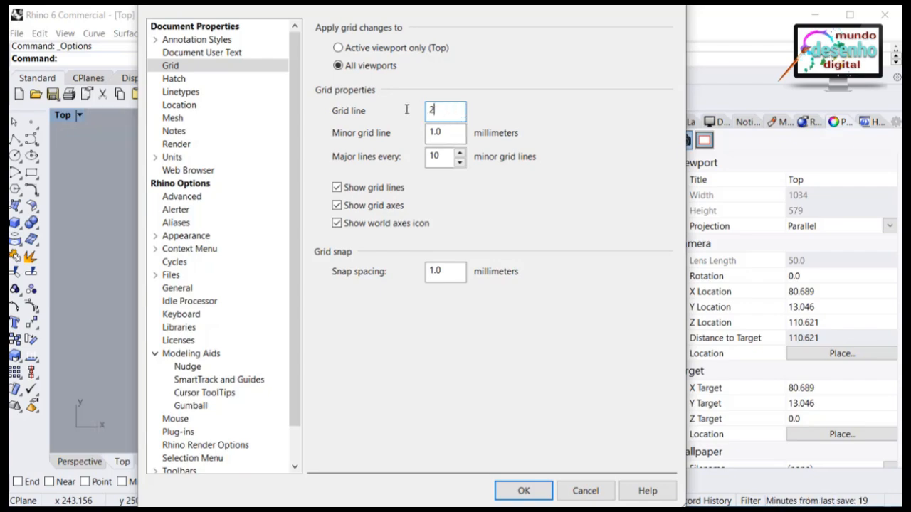
{"action": "type", "text": "00"}
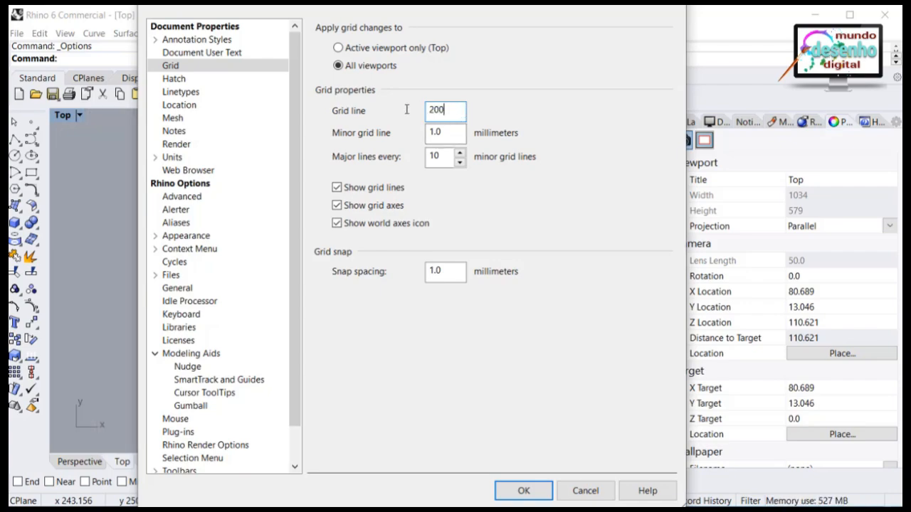
{"action": "left_click", "coordinate": [540, 489]}
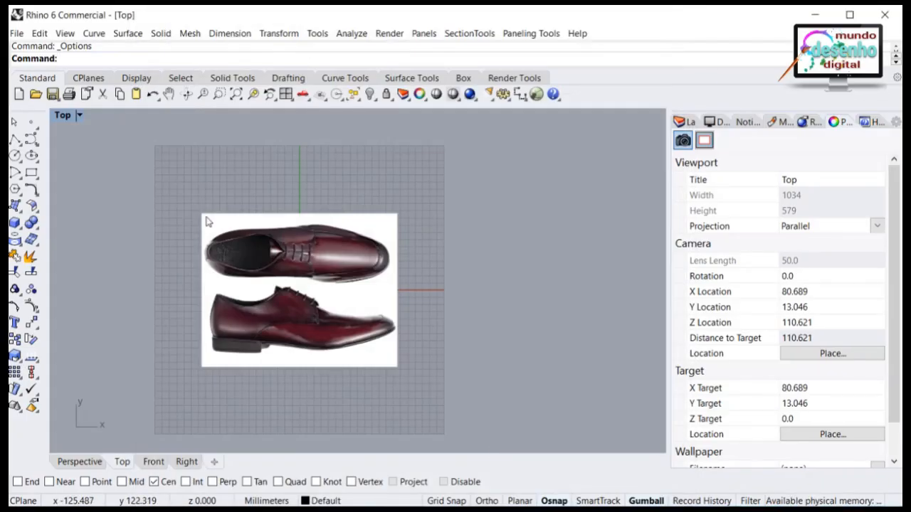
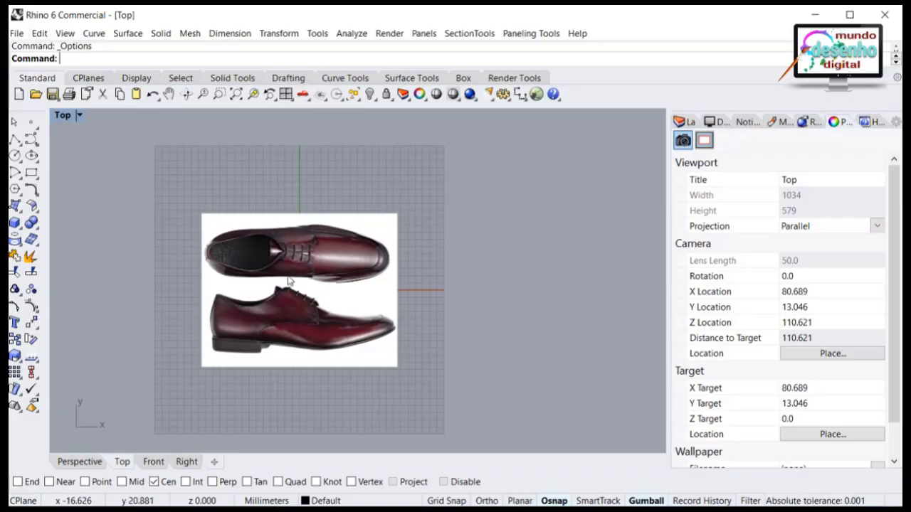
Draw an open zigzag polyline with four segments beside the shoe photo, on the grid's negative-X side.
{"action": "scroll", "coordinate": [289, 302], "scroll_direction": "up", "scroll_amount": 2}
{"action": "right_click_drag", "start_coordinate": [300, 264], "coordinate": [335, 240]}
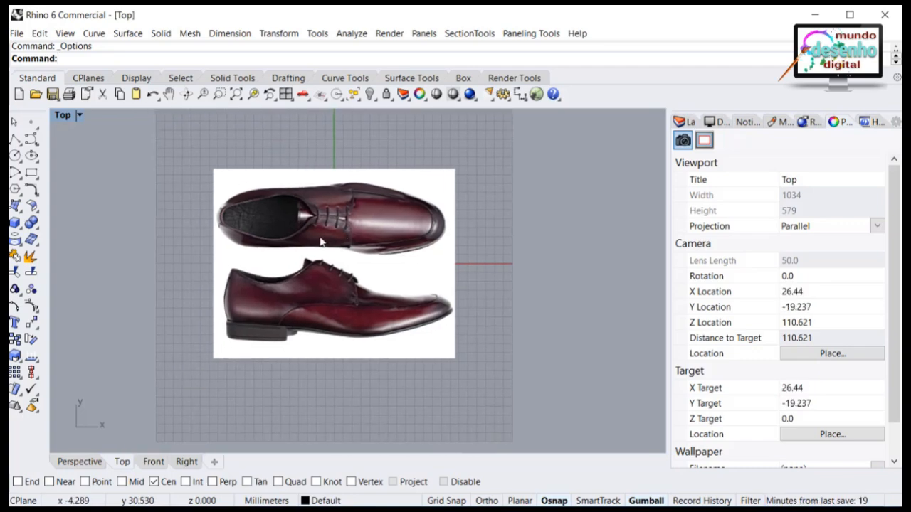
{"action": "left_click", "coordinate": [14, 140]}
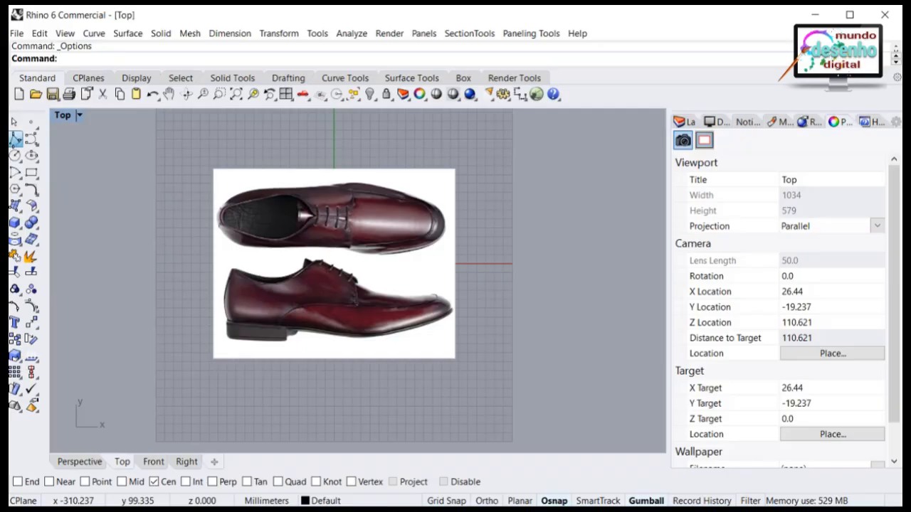
{"action": "left_click", "coordinate": [83, 191]}
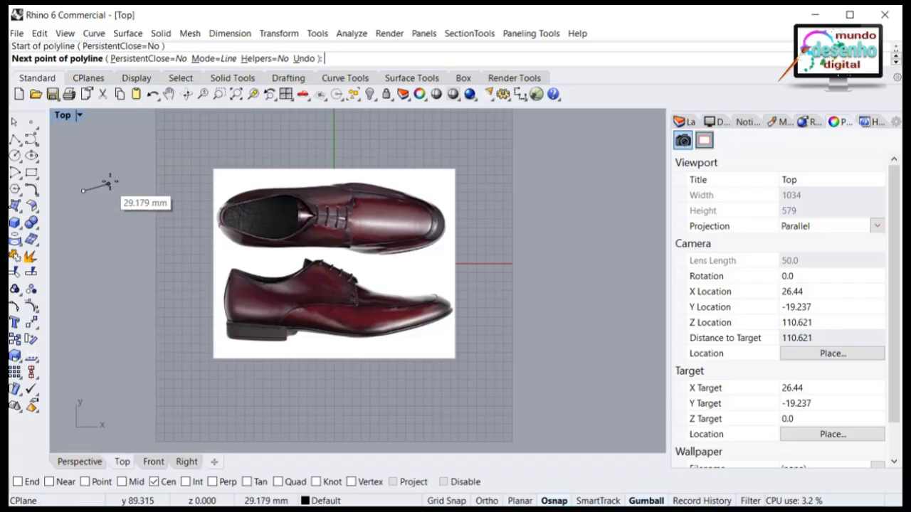
{"action": "left_click", "coordinate": [126, 149]}
{"action": "left_click", "coordinate": [165, 209]}
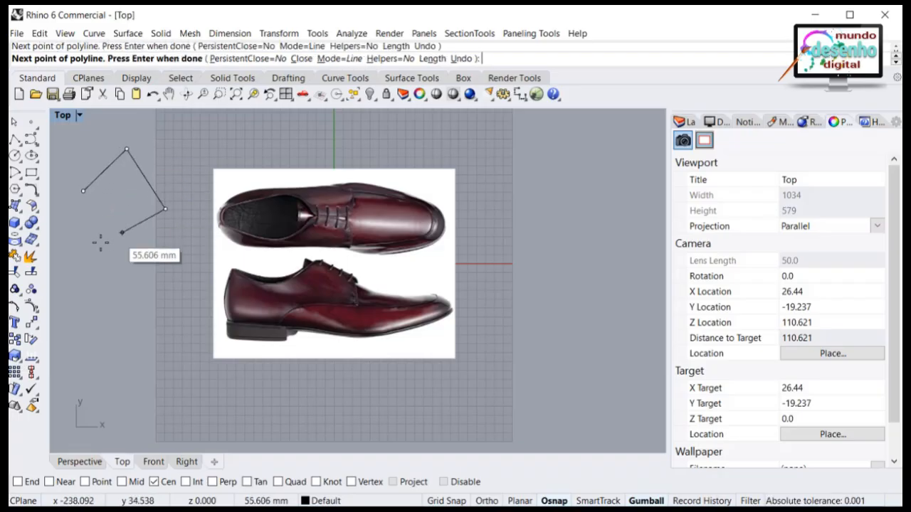
{"action": "left_click", "coordinate": [86, 250]}
{"action": "left_click", "coordinate": [162, 310]}
{"action": "key", "text": "Return"}
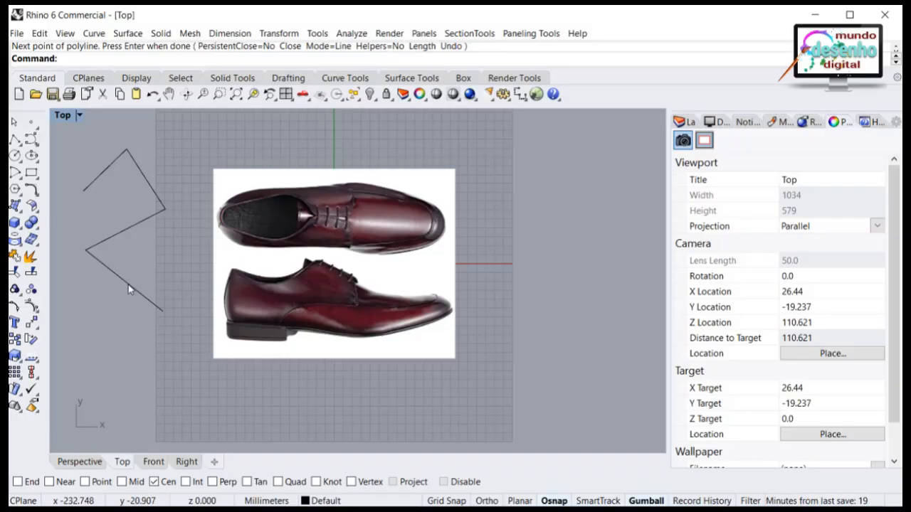
Delete the zigzag polyline beside the shoe photo.
{"action": "left_click", "coordinate": [121, 229]}
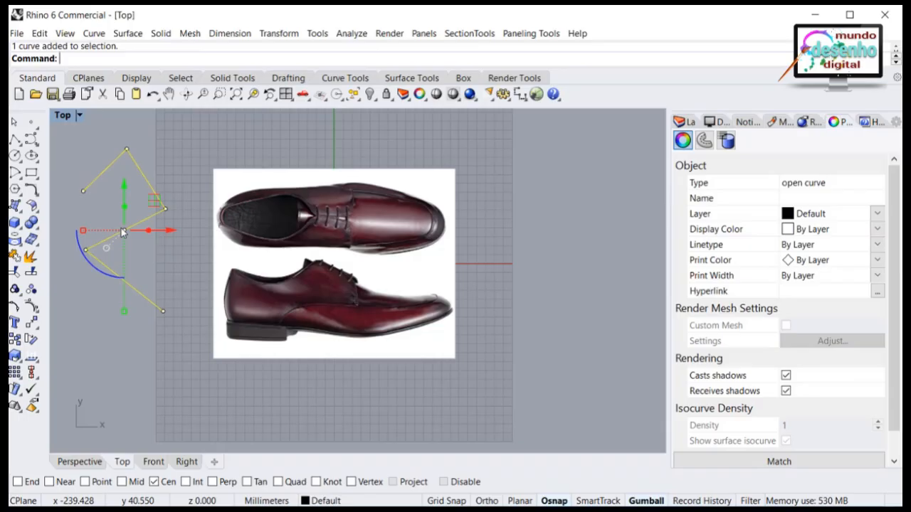
{"action": "key", "text": "Delete"}
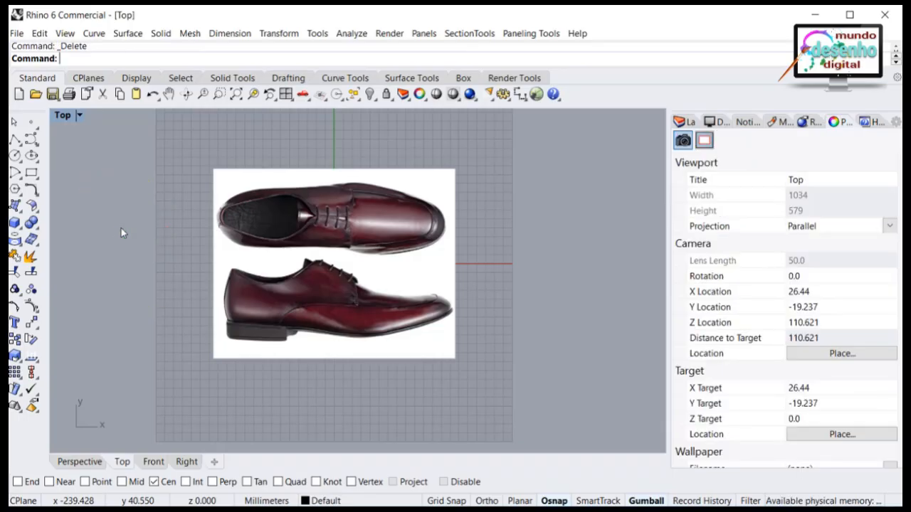
Draw two separate single lines beside the photo, a nearly horizontal one about 103 mm long and a slanted one below it.
{"action": "left_click", "coordinate": [14, 141]}
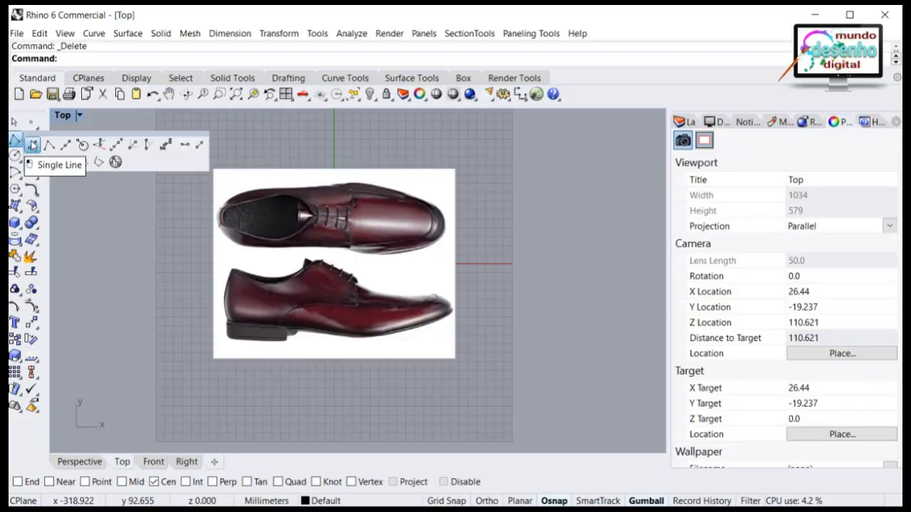
{"action": "left_click", "coordinate": [33, 145]}
{"action": "left_click", "coordinate": [72, 149]}
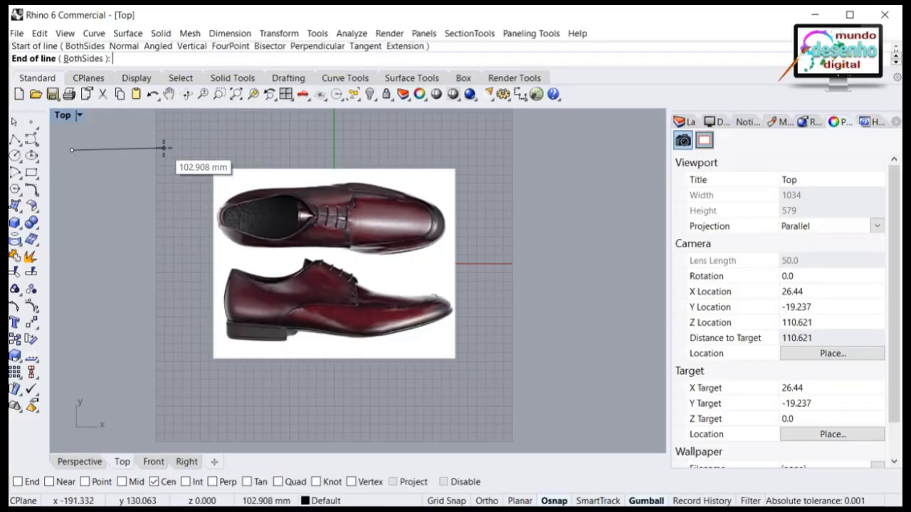
{"action": "left_click", "coordinate": [164, 148]}
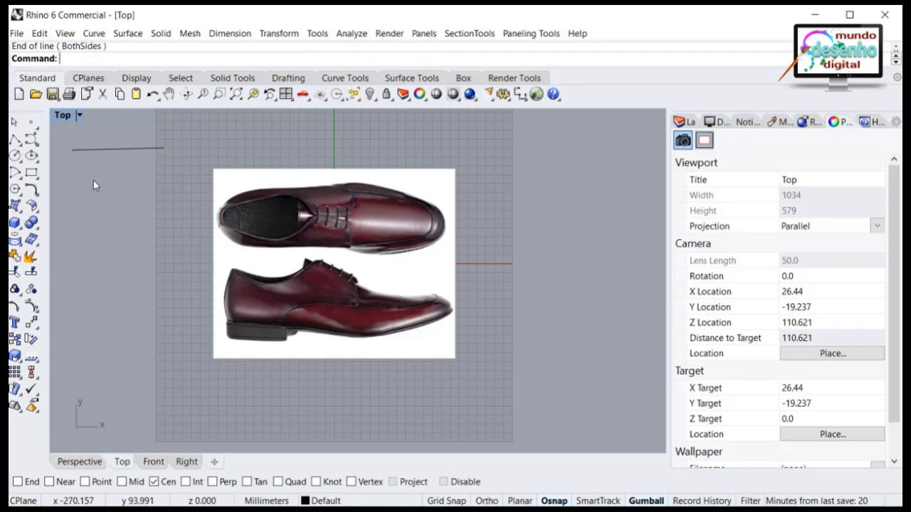
{"action": "key", "text": "Return"}
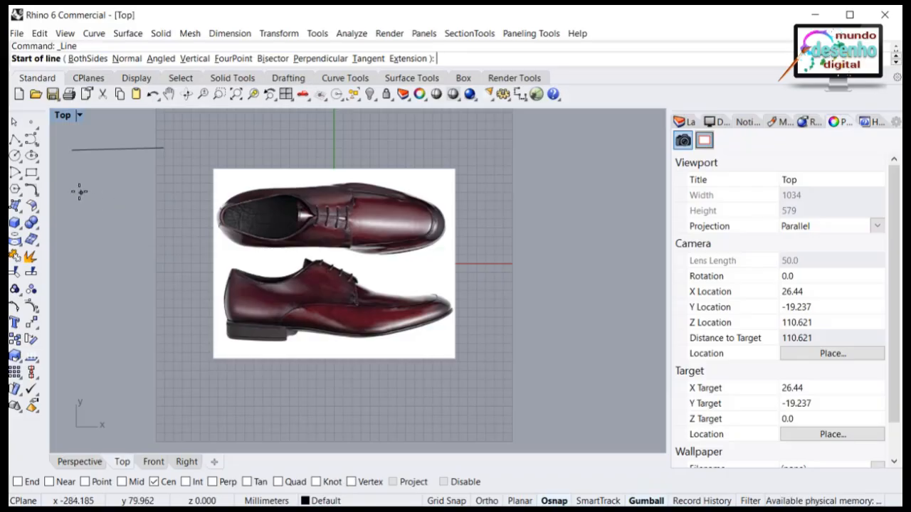
{"action": "left_click", "coordinate": [71, 185]}
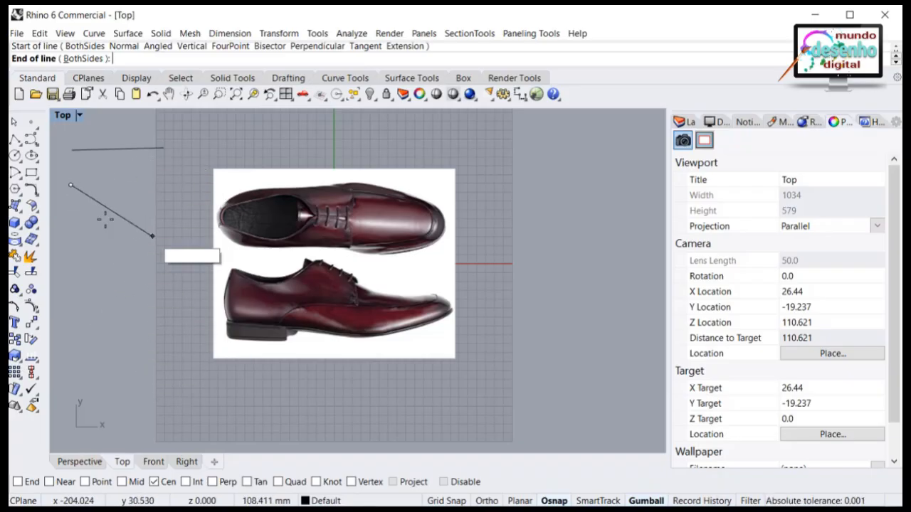
{"action": "left_click", "coordinate": [123, 275]}
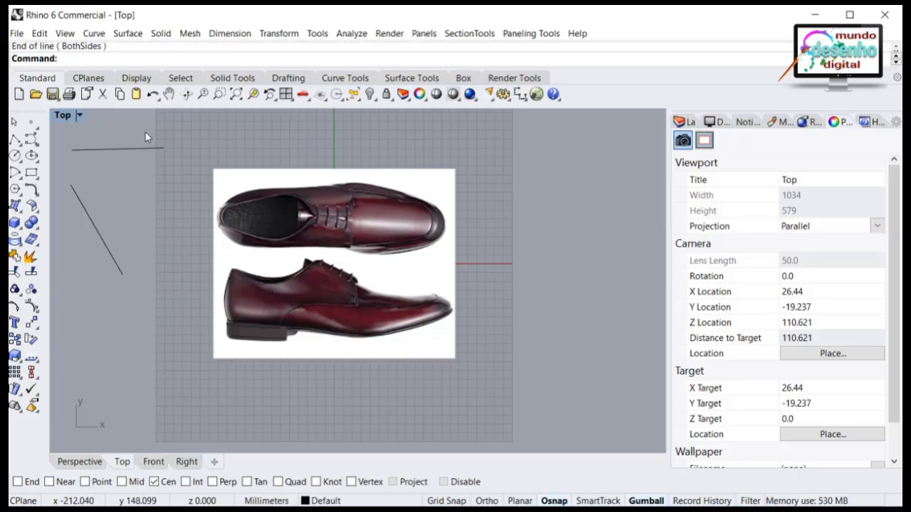
Select both single lines with crossing windows and delete them.
{"action": "left_click_drag", "start_coordinate": [145, 132], "coordinate": [89, 276]}
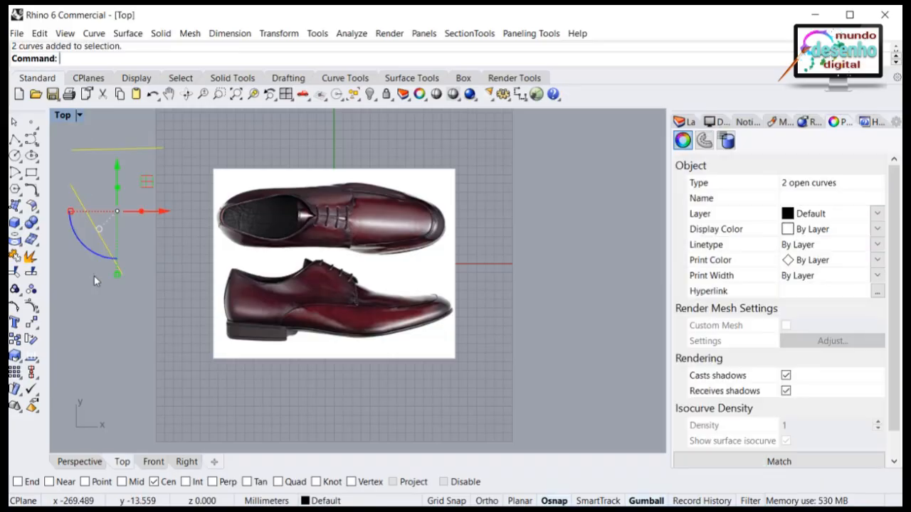
{"action": "left_click", "coordinate": [117, 313]}
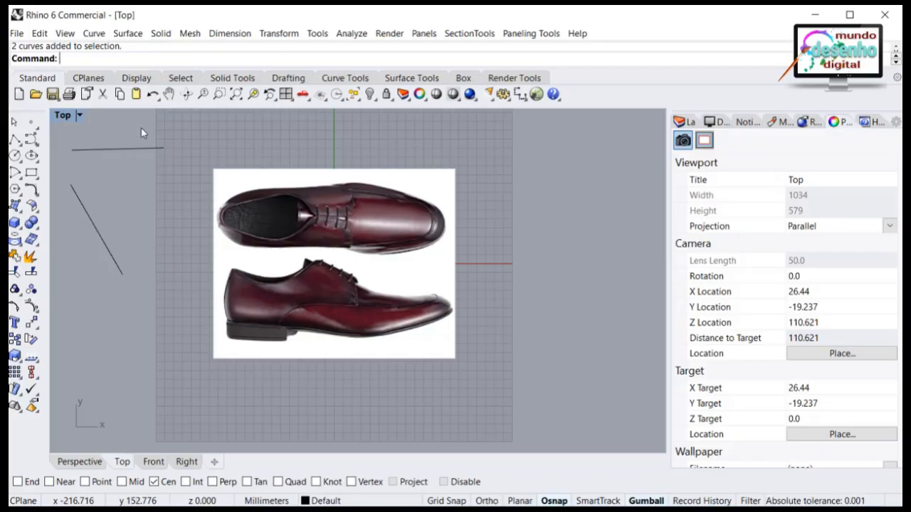
{"action": "left_click_drag", "start_coordinate": [141, 128], "coordinate": [127, 168]}
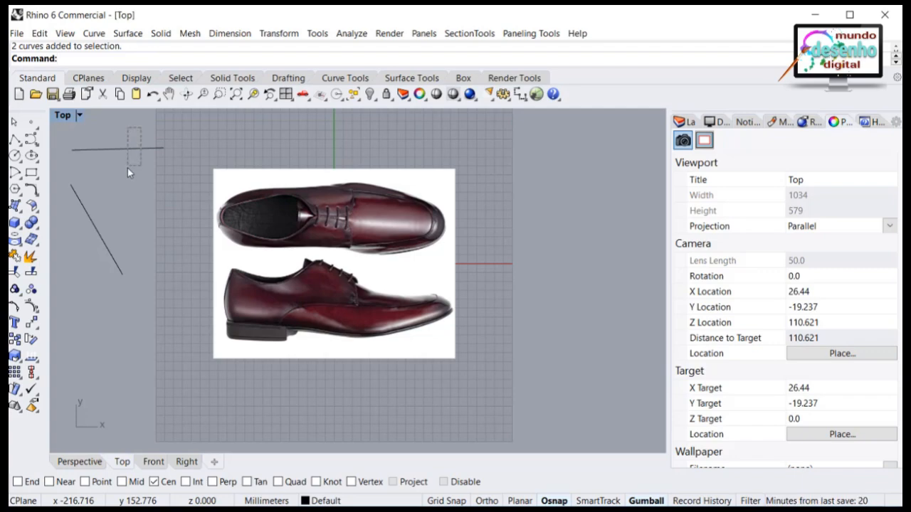
{"action": "left_click_drag", "start_coordinate": [118, 215], "coordinate": [80, 264]}
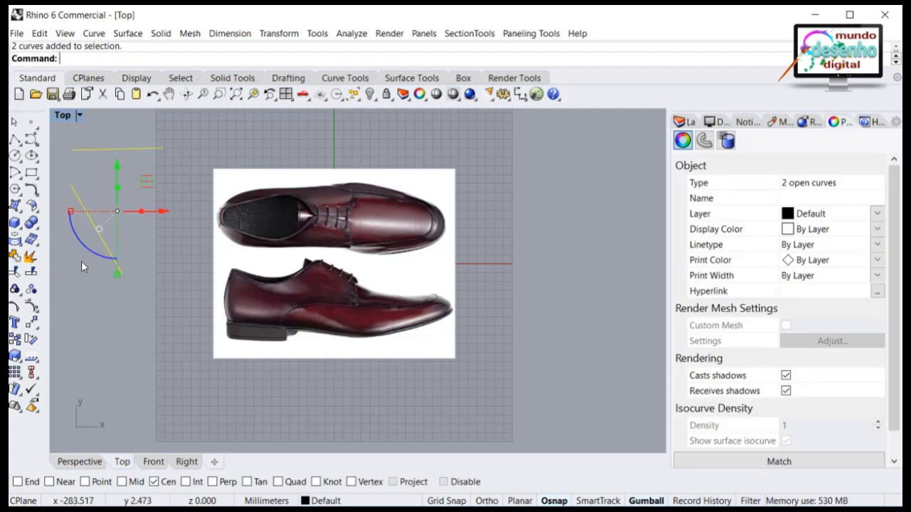
{"action": "key", "text": "Delete"}
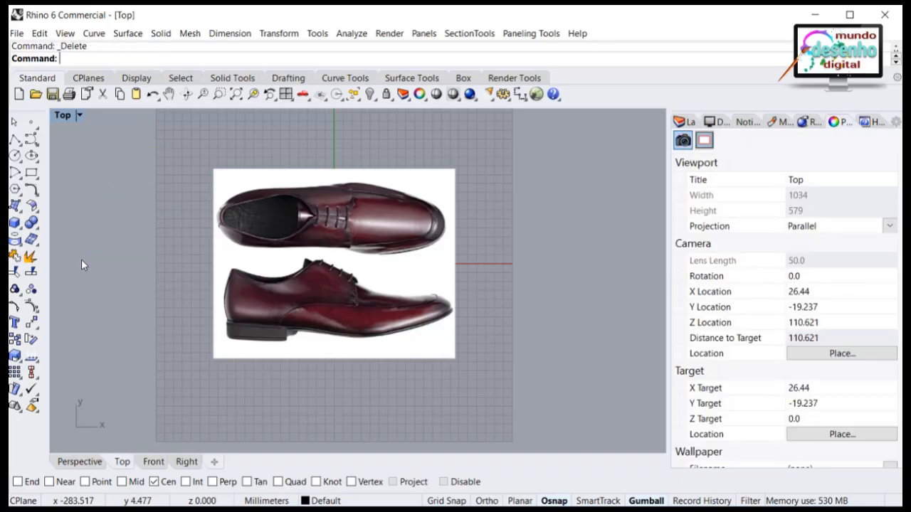
Draw an orthogonal horizontal line about 338 mm long between the two shoe views, extending past both sides of the photo.
{"action": "left_click", "coordinate": [16, 140]}
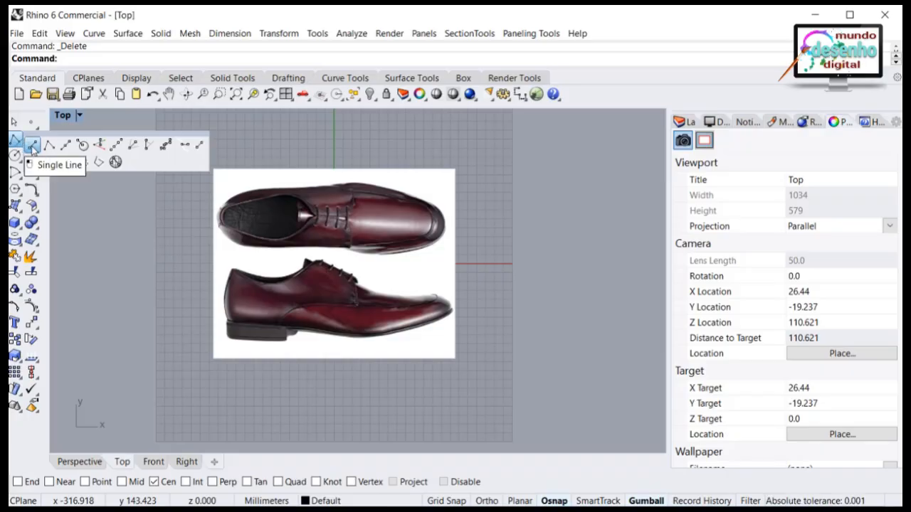
{"action": "left_click", "coordinate": [33, 147]}
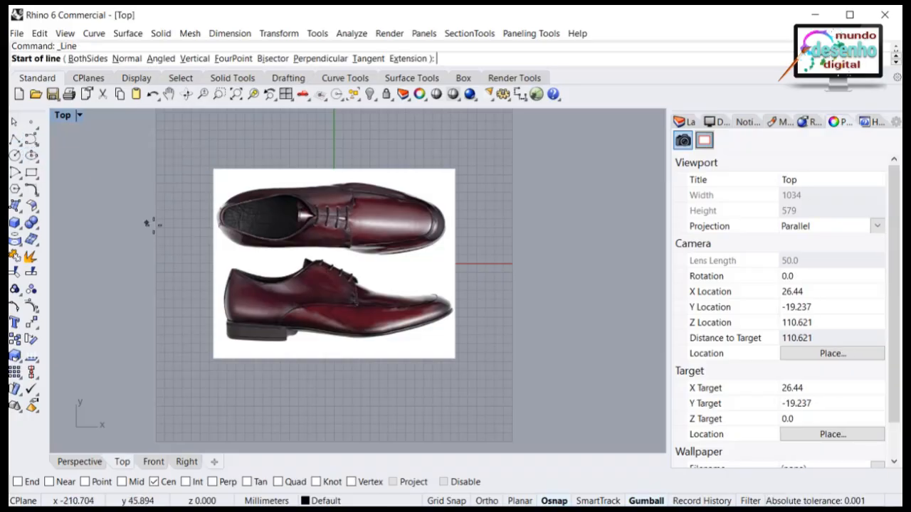
{"action": "left_click", "coordinate": [191, 256]}
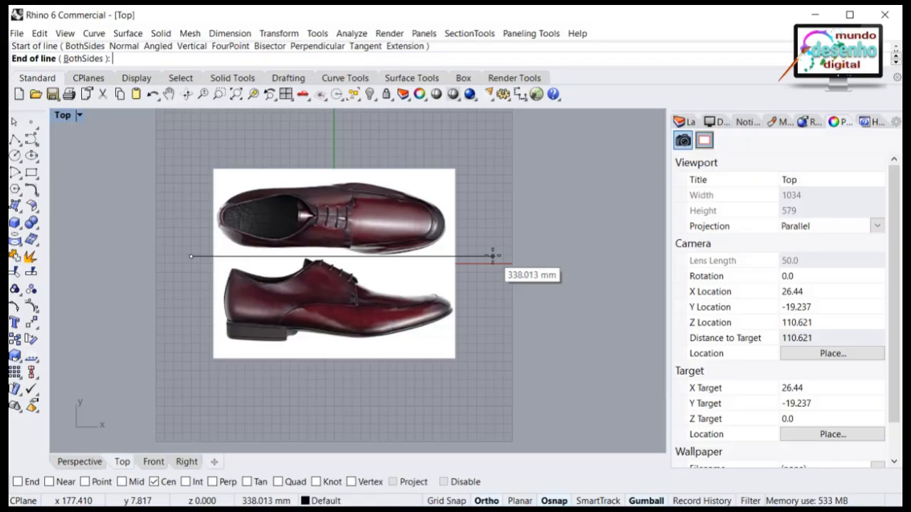
{"action": "left_click", "coordinate": [494, 256], "text": "shift"}
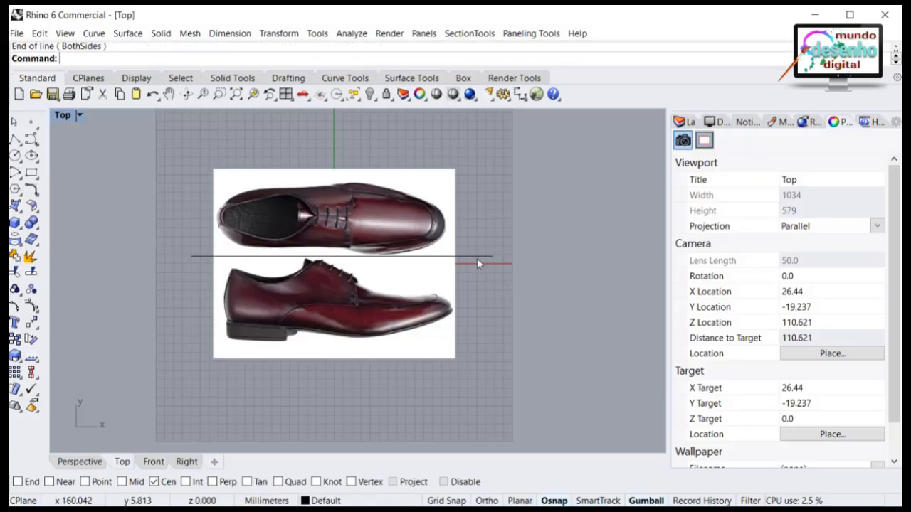
{"action": "left_click", "coordinate": [475, 258]}
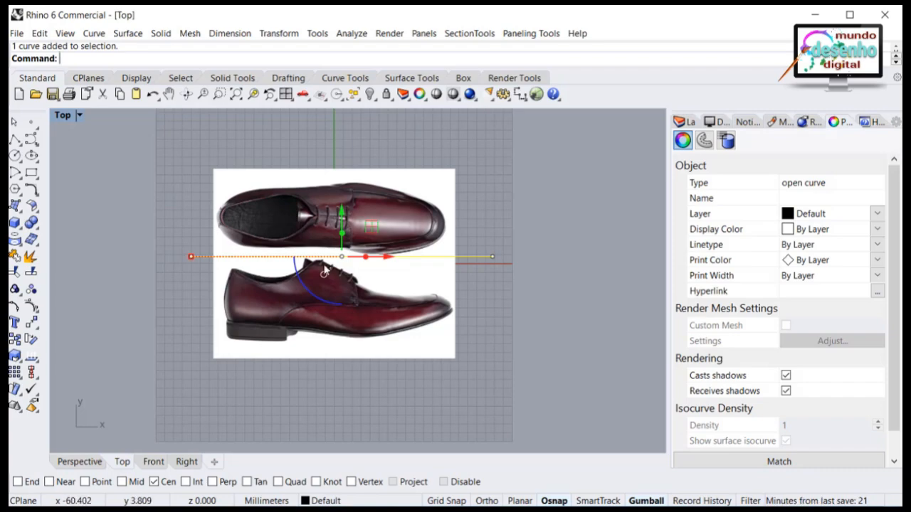
{"action": "left_click", "coordinate": [472, 216]}
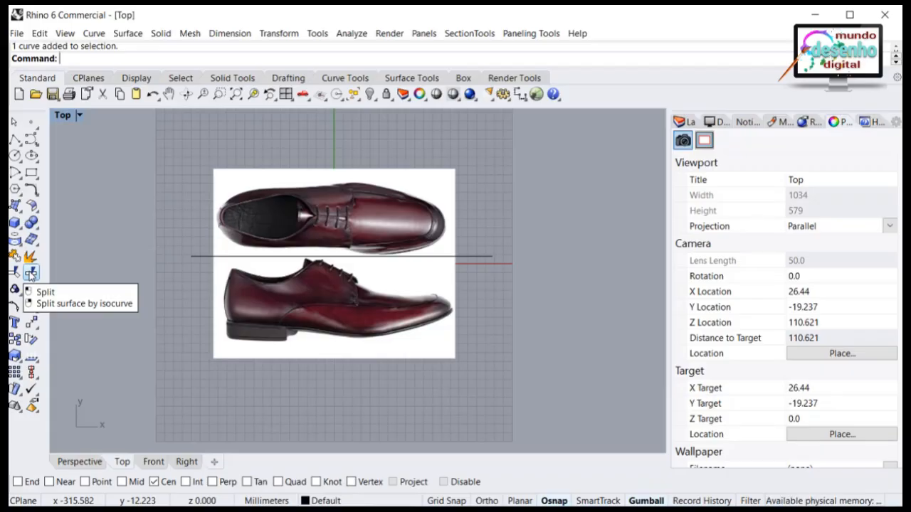
Split the shoe photo surface using the horizontal line as the cutting object.
{"action": "left_click", "coordinate": [31, 274]}
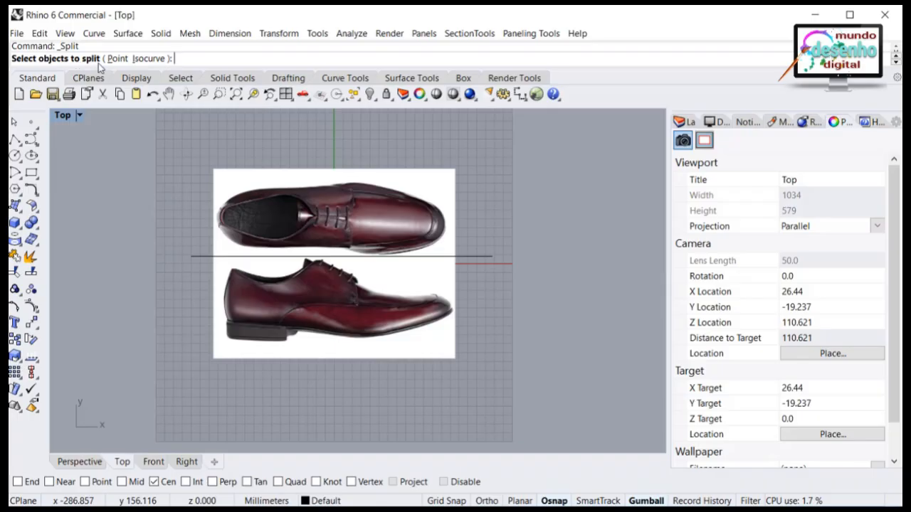
{"action": "left_click", "coordinate": [432, 184]}
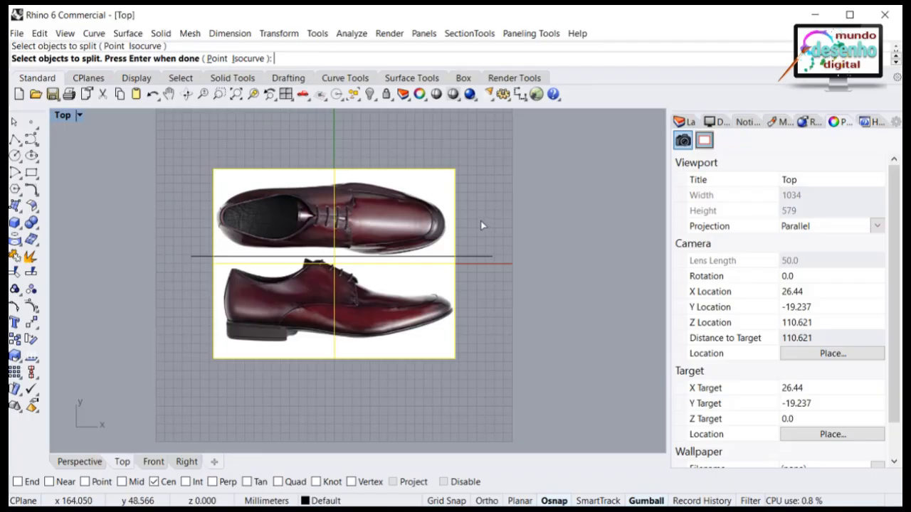
{"action": "key", "text": "Return"}
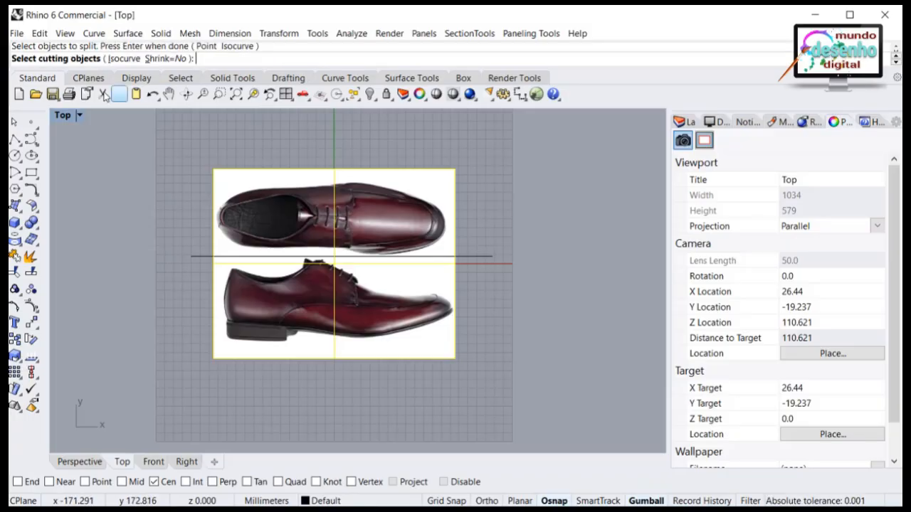
{"action": "left_click", "coordinate": [469, 258]}
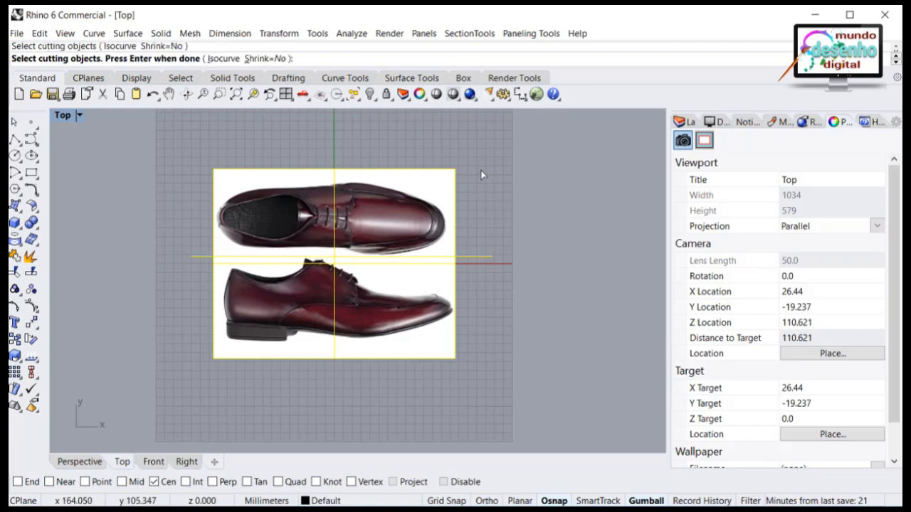
{"action": "key", "text": "Return"}
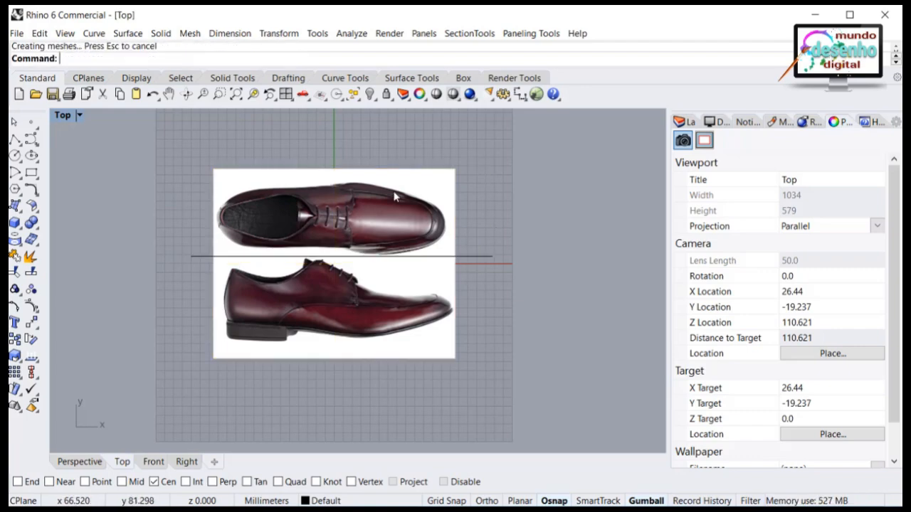
Move the upper photo piece away from the lower one along Y with the Gumball, and undo the move.
{"action": "left_click", "coordinate": [449, 210]}
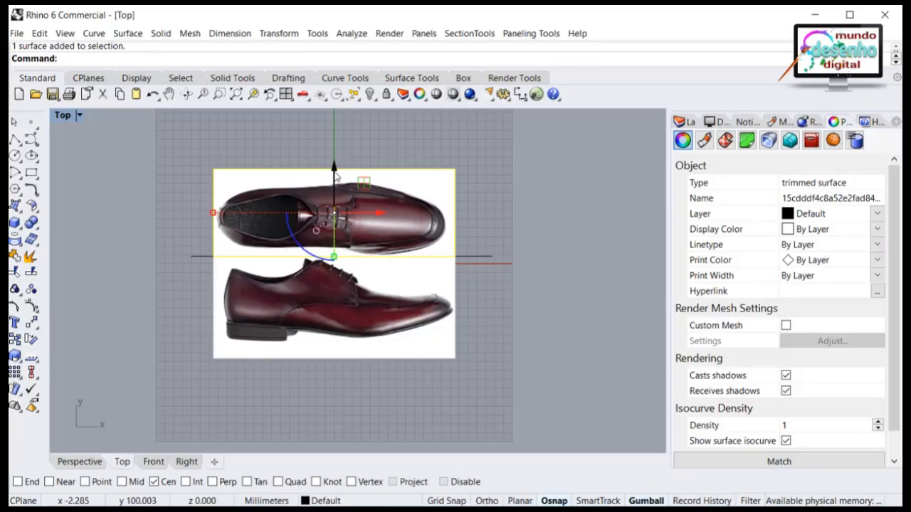
{"action": "left_click_drag", "start_coordinate": [380, 229], "coordinate": [381, 207]}
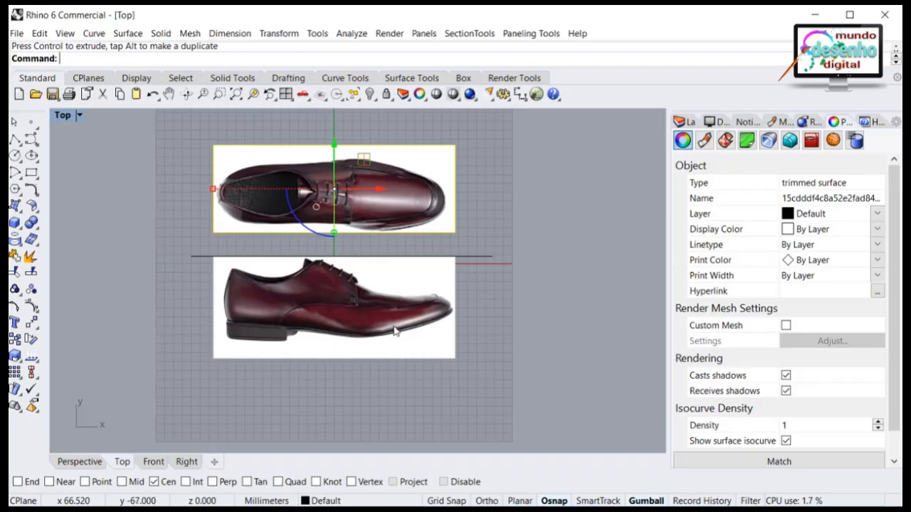
{"action": "key", "text": "ctrl+z"}
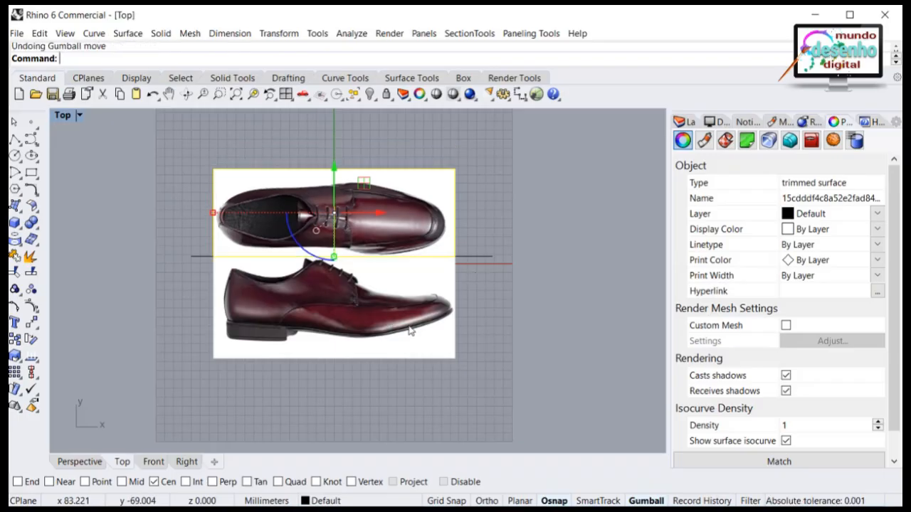
Delete the horizontal cutting line between the two shoe views.
{"action": "left_click", "coordinate": [473, 257]}
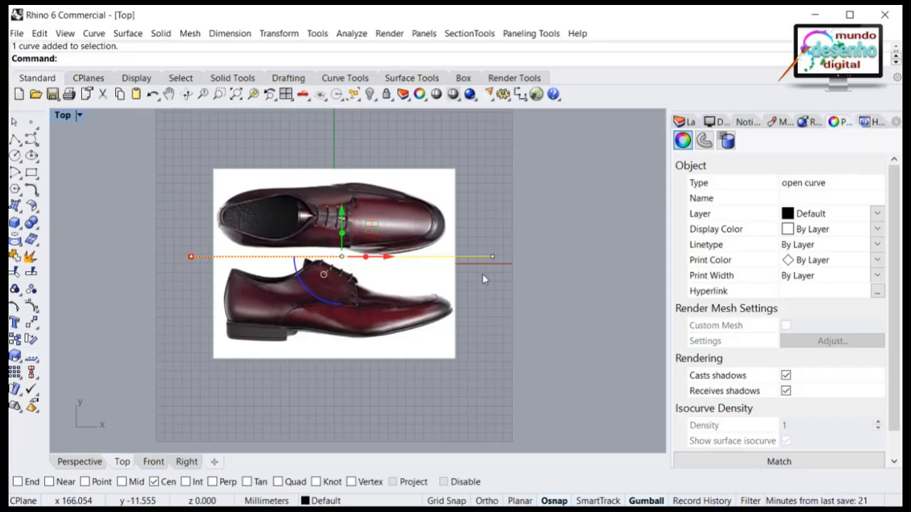
{"action": "key", "text": "Delete"}
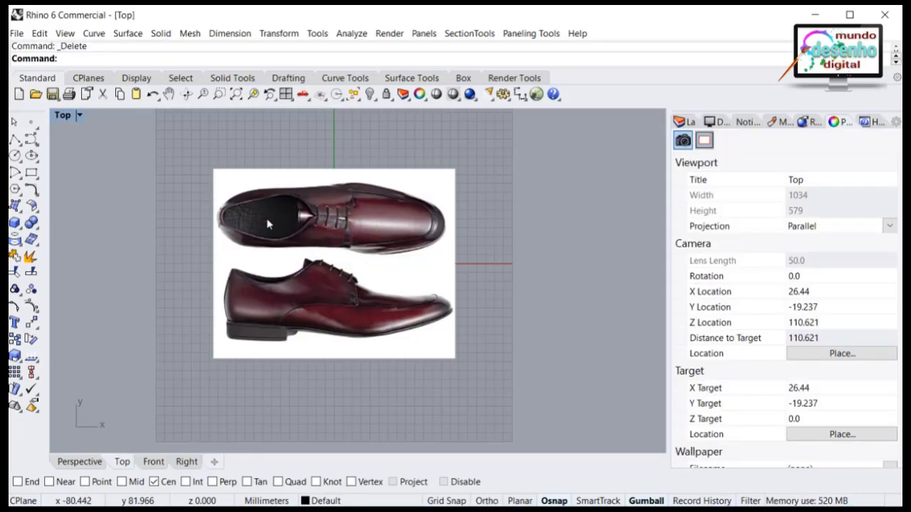
Rename Layer 01 as "imagem TOP".
{"action": "left_click", "coordinate": [687, 123]}
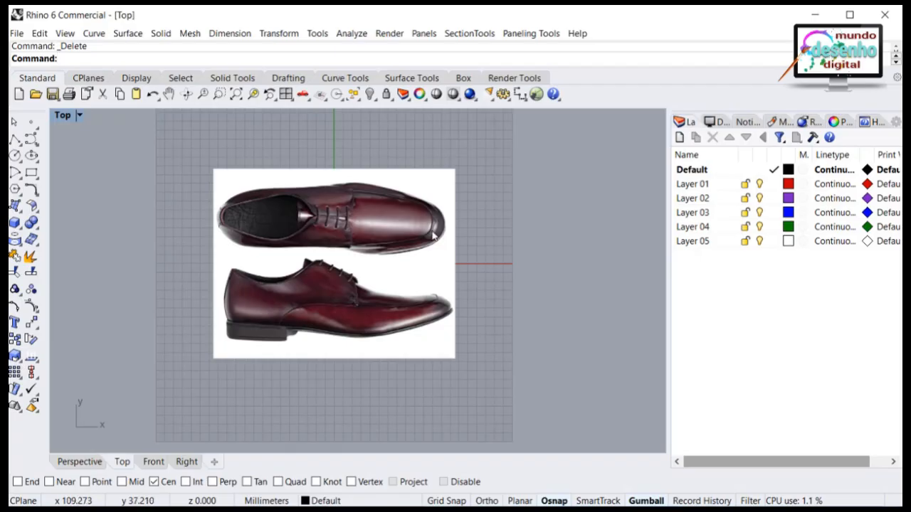
{"action": "left_click", "coordinate": [695, 186]}
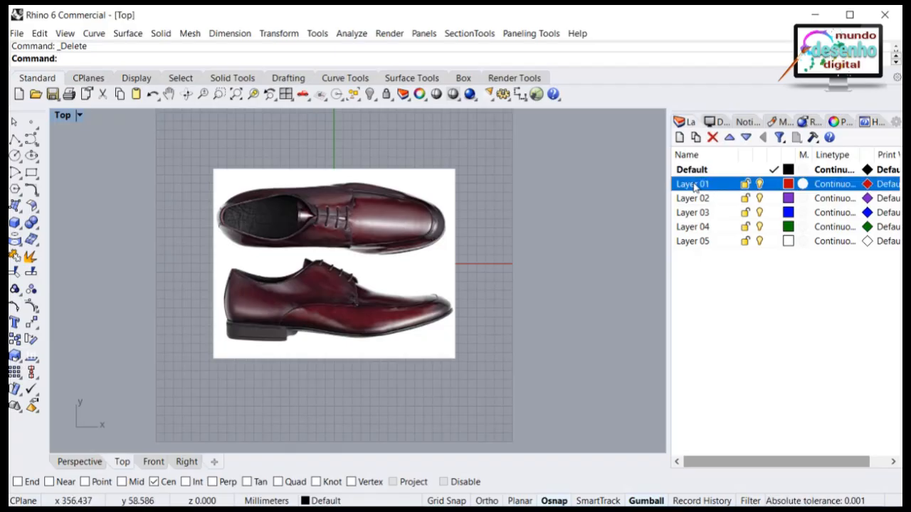
{"action": "left_click", "coordinate": [696, 186]}
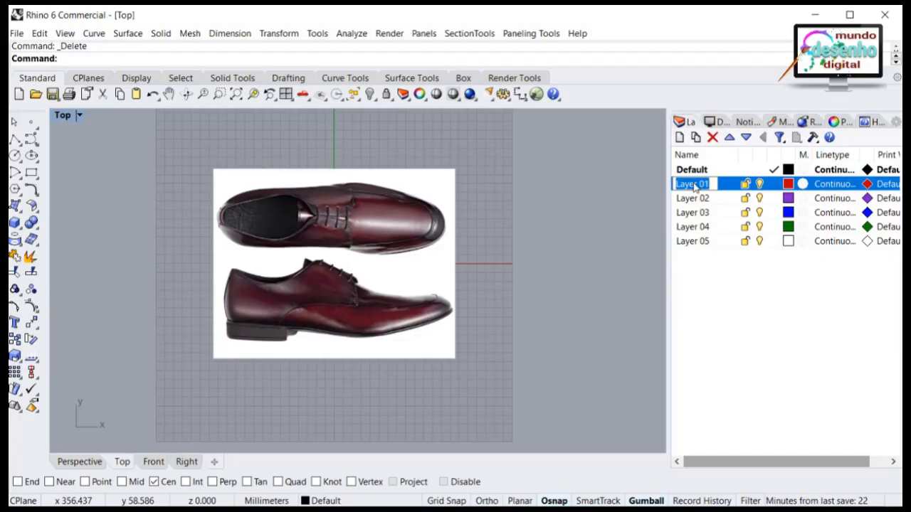
{"action": "type", "text": "imagem"}
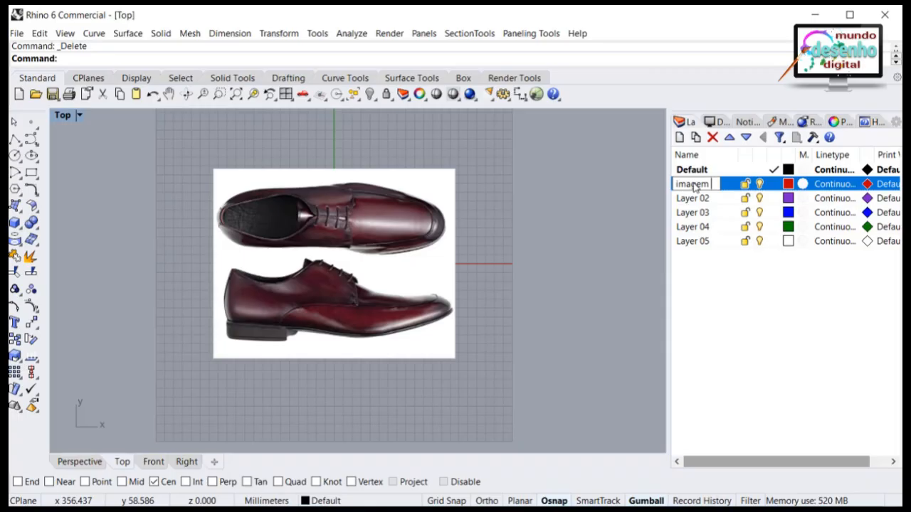
{"action": "type", "text": " TOP"}
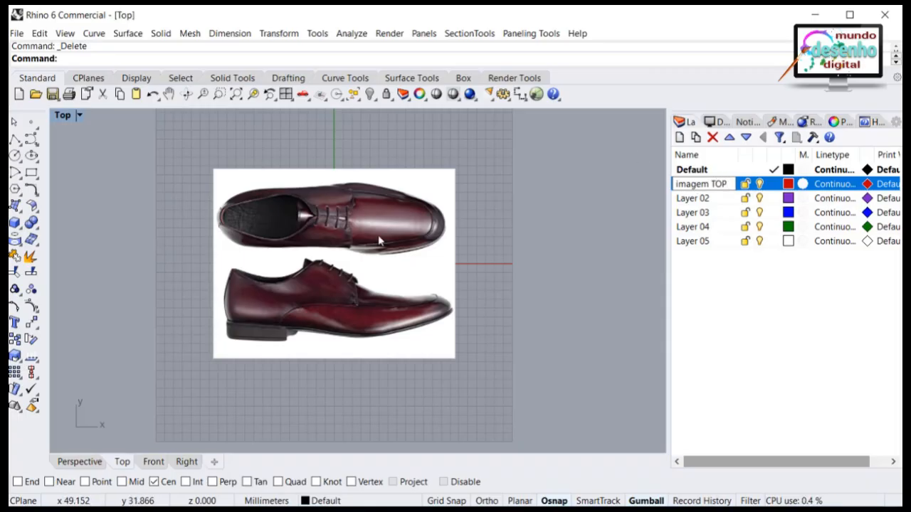
Assign the upper shoe piece to the "imagem TOP" layer and toggle that layer's visibility off and on to check it.
{"action": "left_click", "coordinate": [397, 215]}
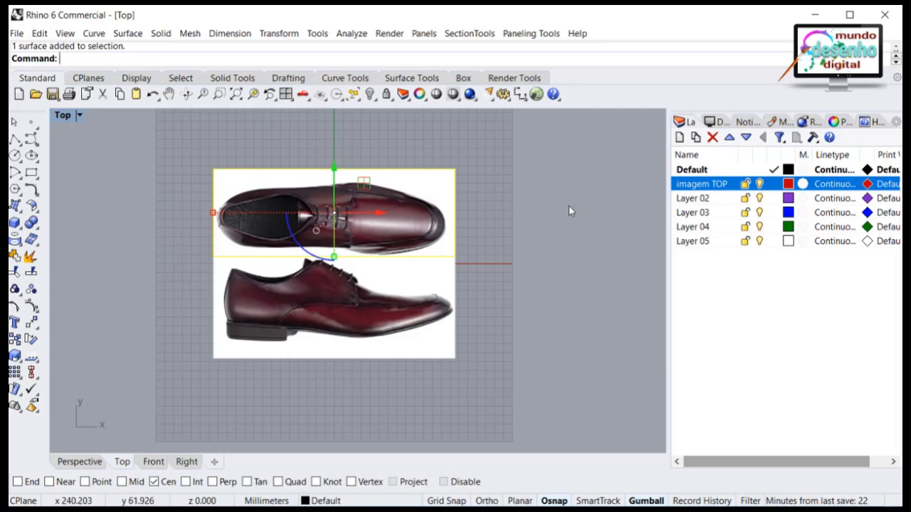
{"action": "right_click", "coordinate": [705, 185]}
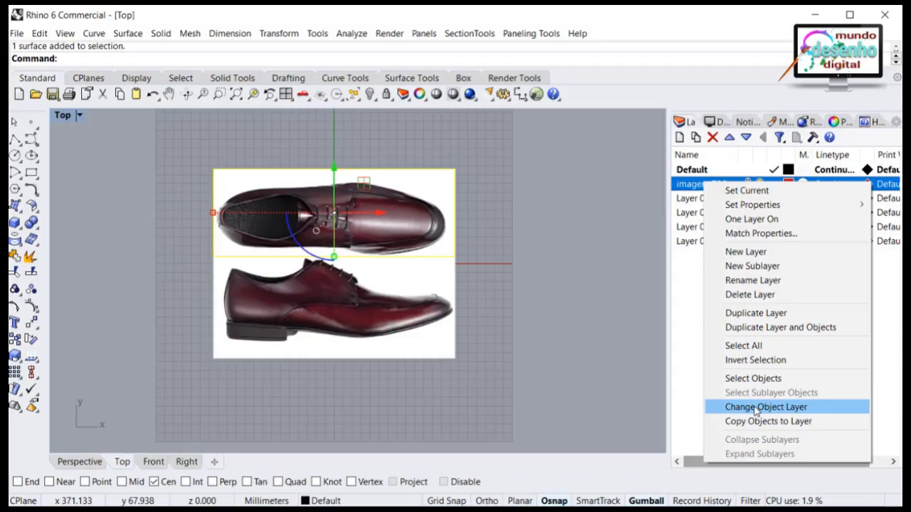
{"action": "left_click", "coordinate": [756, 408]}
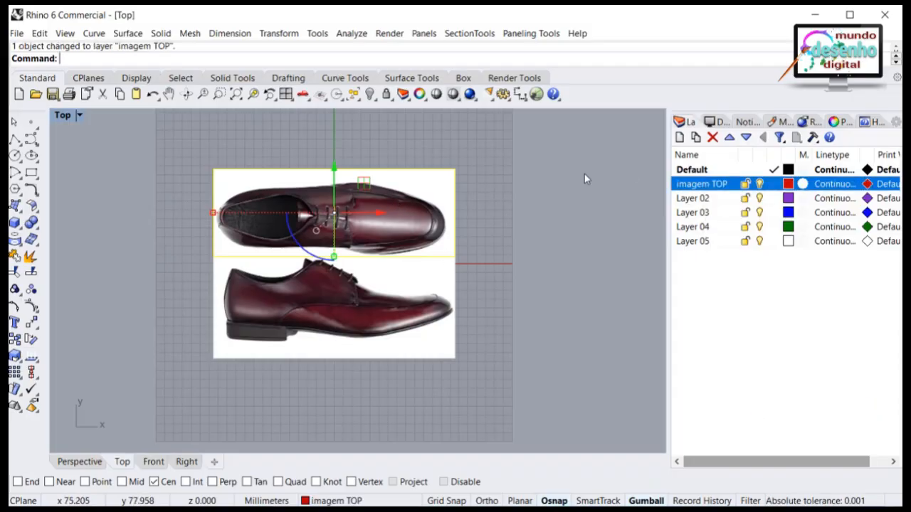
{"action": "left_click", "coordinate": [759, 185]}
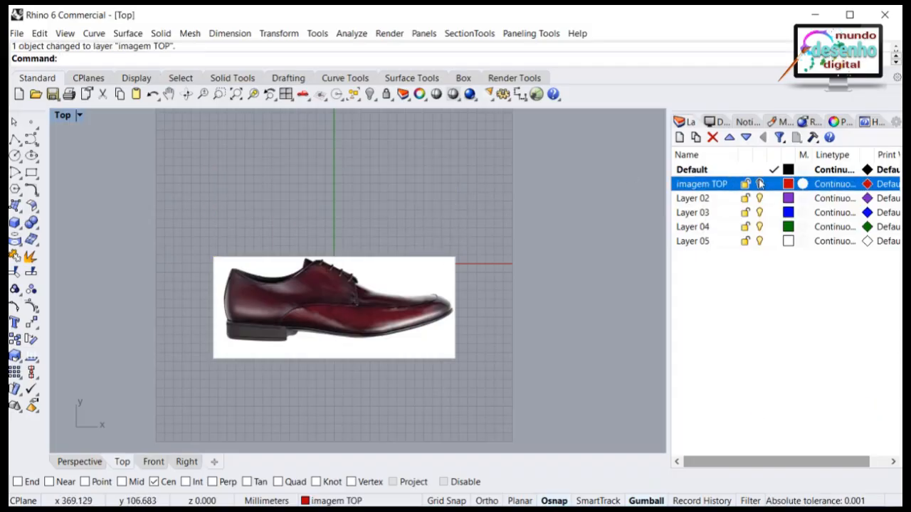
{"action": "left_click", "coordinate": [760, 184]}
{"action": "left_click", "coordinate": [760, 184]}
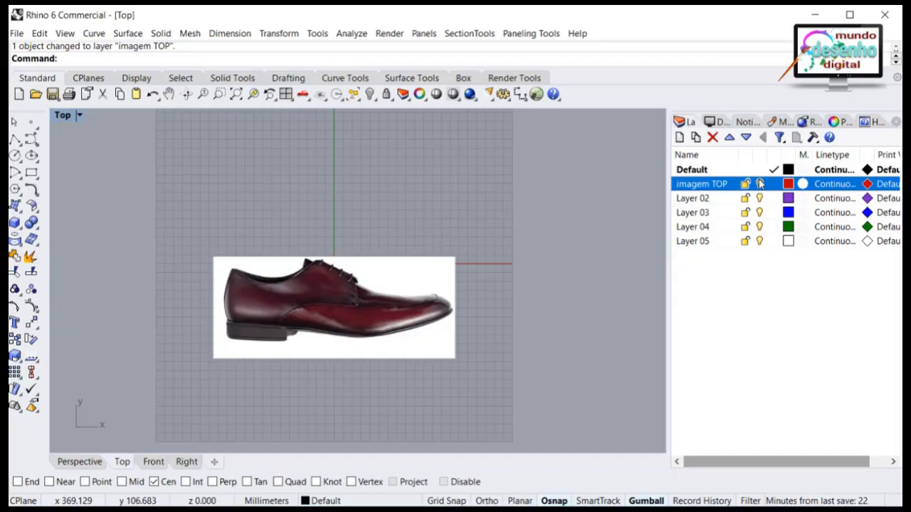
{"action": "left_click", "coordinate": [760, 185]}
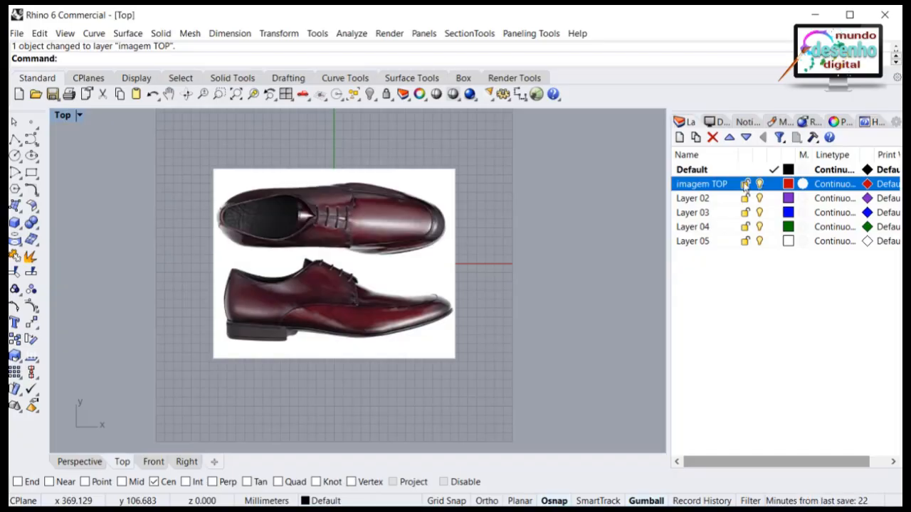
Rename Layer 02 as "imagemFRONT".
{"action": "left_click", "coordinate": [695, 198]}
{"action": "left_click", "coordinate": [695, 198]}
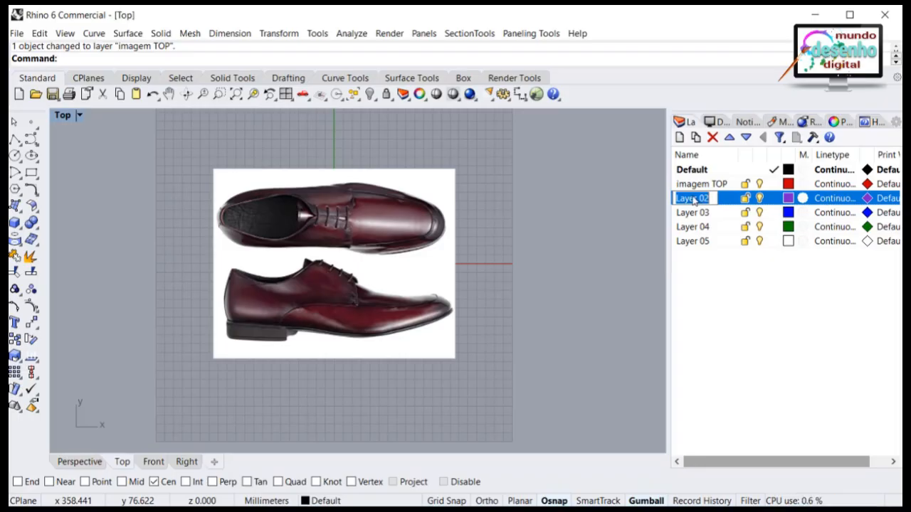
{"action": "type", "text": "image"}
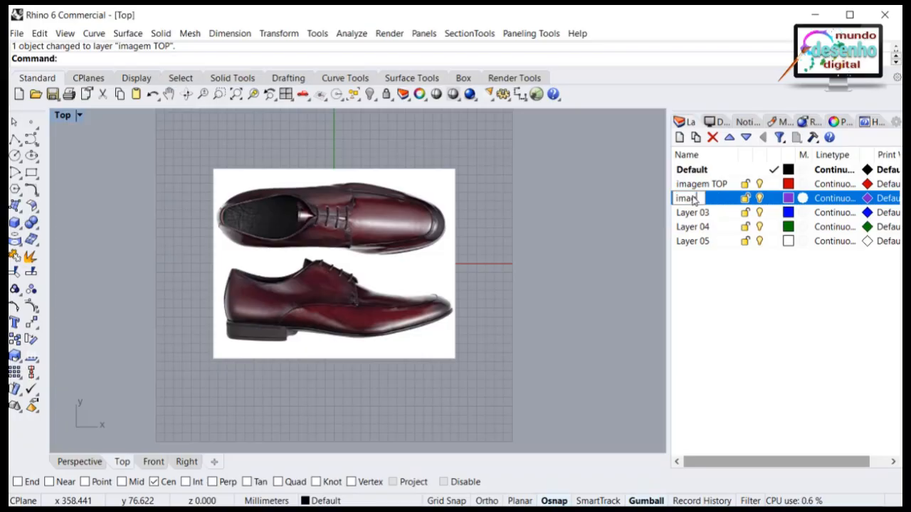
{"action": "type", "text": "m"}
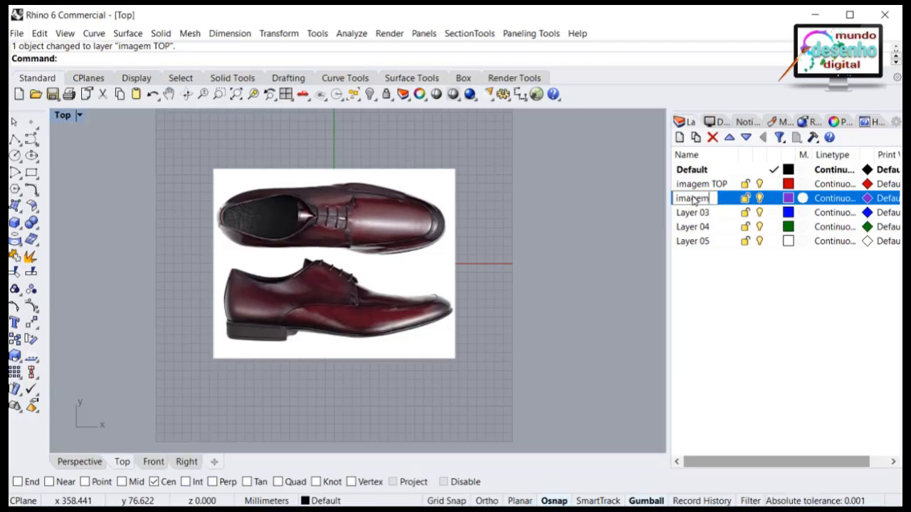
{"action": "type", "text": "FRONT"}
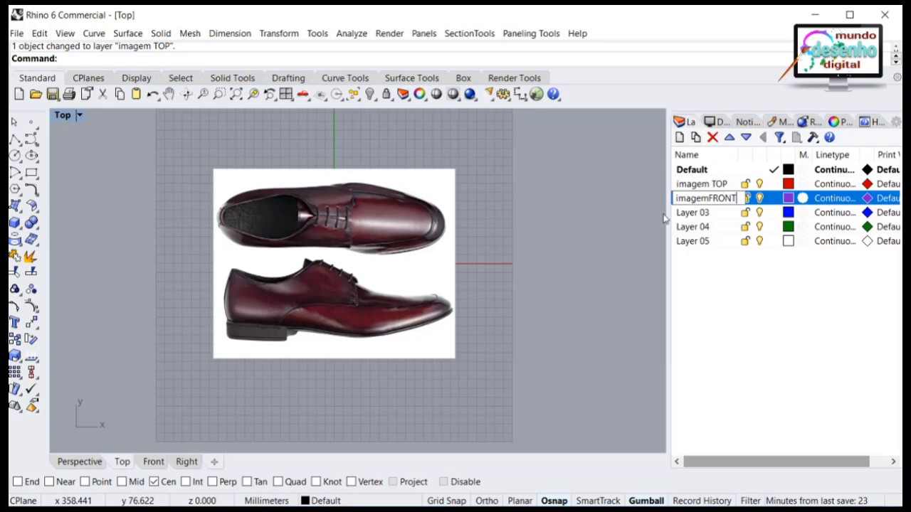
Assign the lower side-view shoe piece to the "imagemFRONT" layer and toggle that layer's visibility off and on to check it.
{"action": "left_click", "coordinate": [433, 315]}
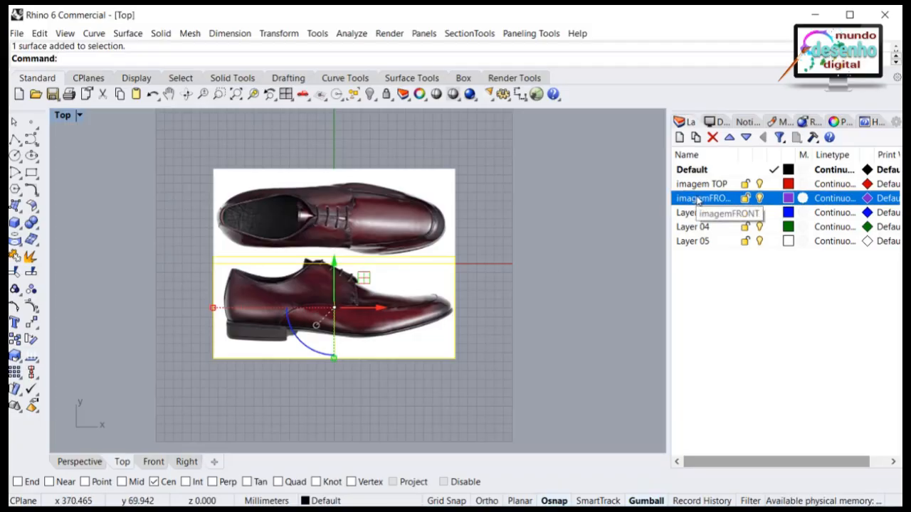
{"action": "right_click", "coordinate": [698, 201]}
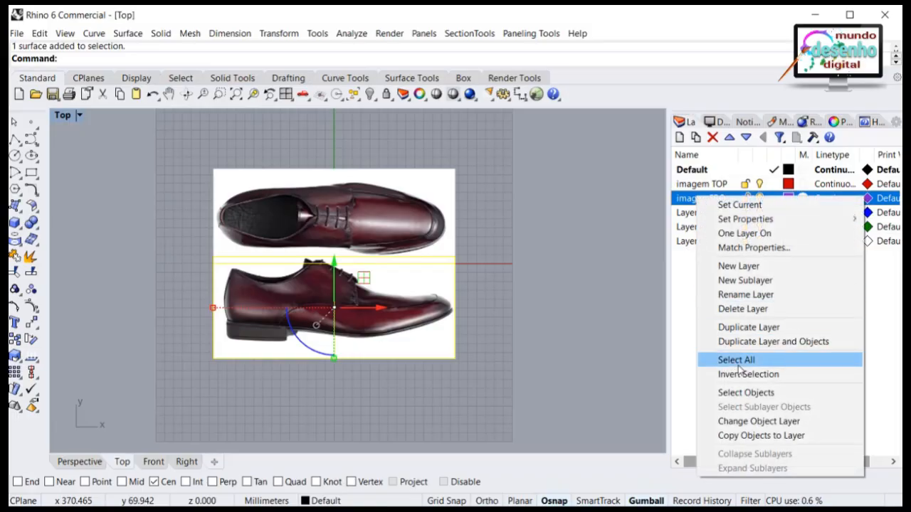
{"action": "left_click", "coordinate": [756, 422]}
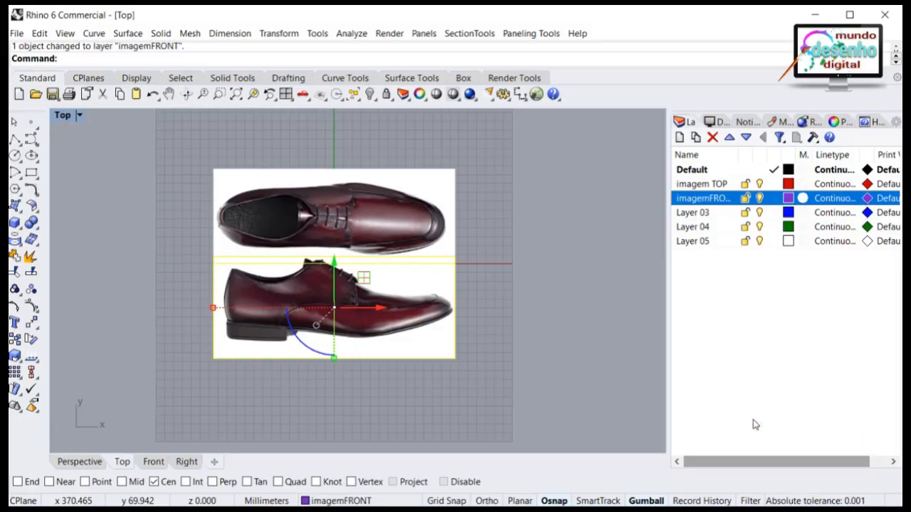
{"action": "left_click", "coordinate": [759, 199]}
{"action": "left_click", "coordinate": [760, 198]}
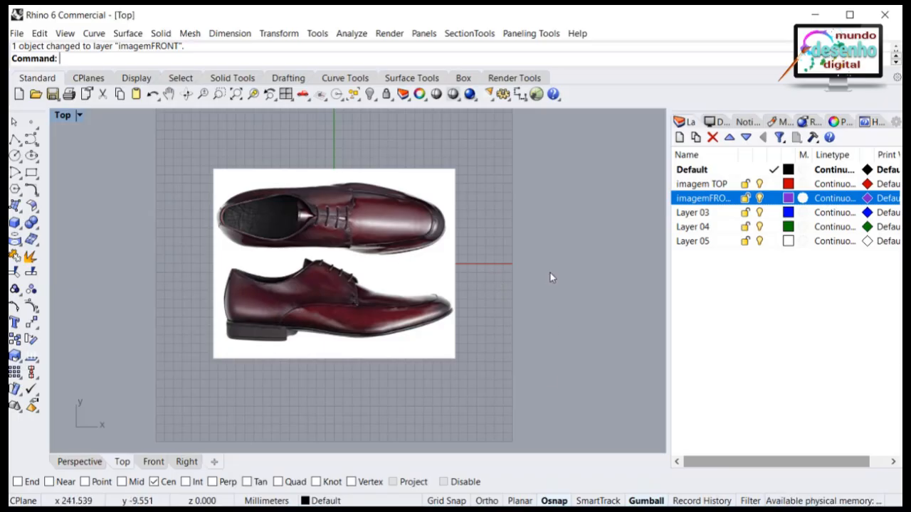
Show all four viewports zoomed to extents and remap the side-view shoe piece to the Front construction plane.
{"action": "double_click", "coordinate": [63, 116]}
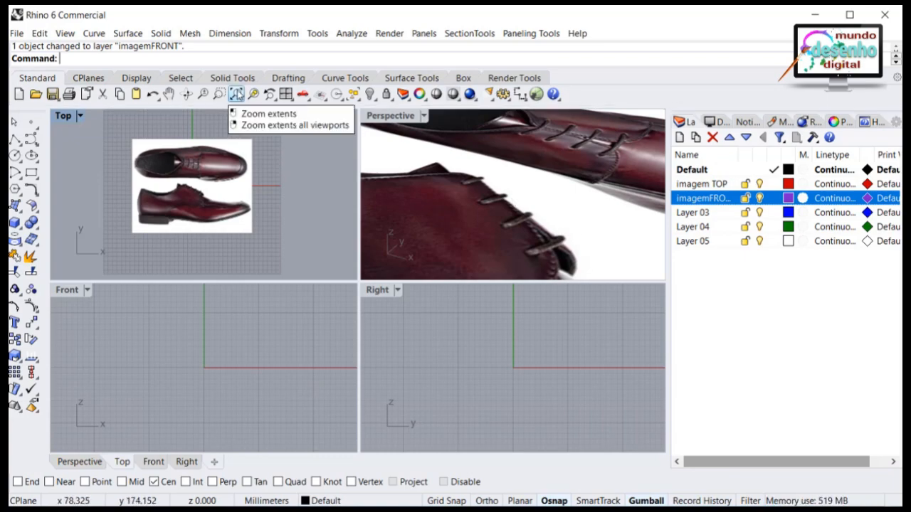
{"action": "right_click", "coordinate": [236, 94]}
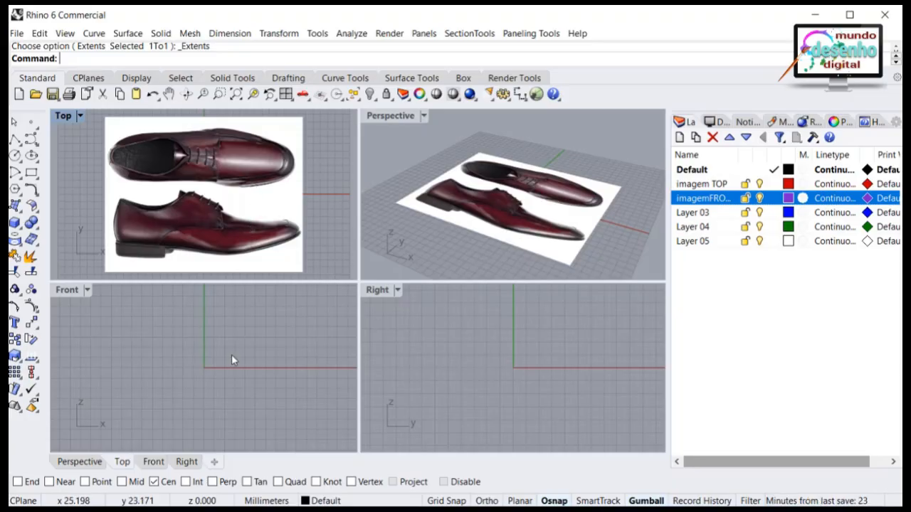
{"action": "left_click", "coordinate": [276, 230]}
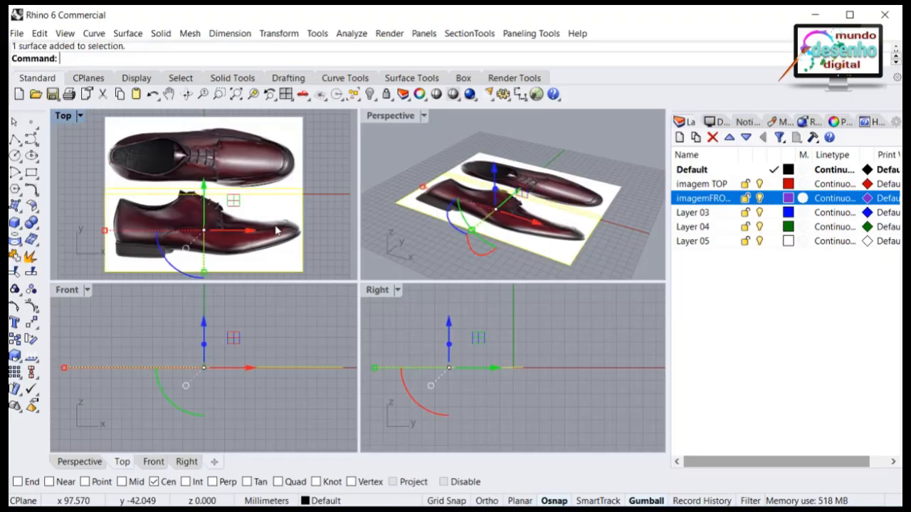
{"action": "left_click", "coordinate": [32, 324]}
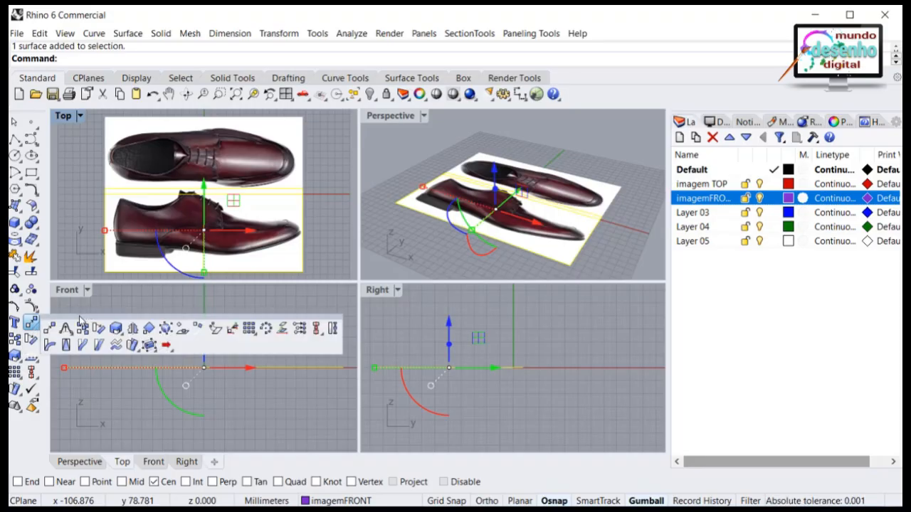
{"action": "left_click_drag", "start_coordinate": [81, 321], "coordinate": [106, 324]}
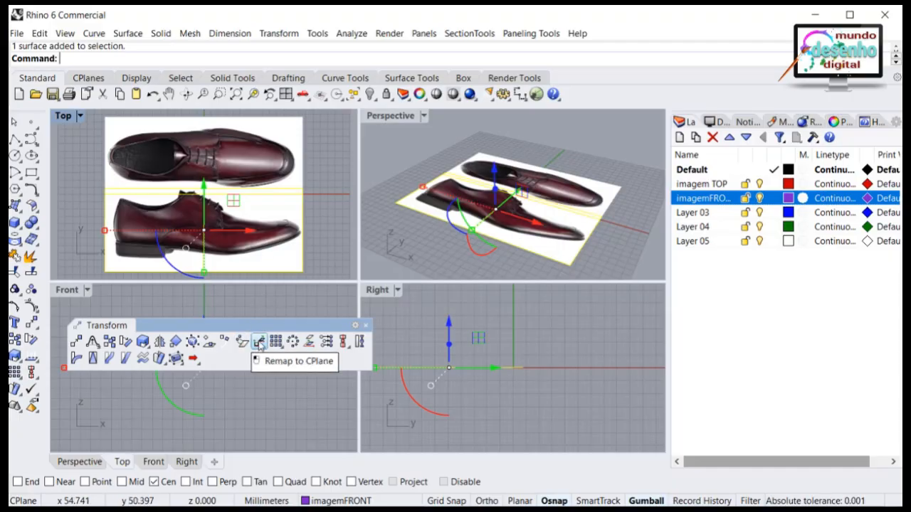
{"action": "left_click", "coordinate": [259, 345]}
{"action": "left_click", "coordinate": [238, 402]}
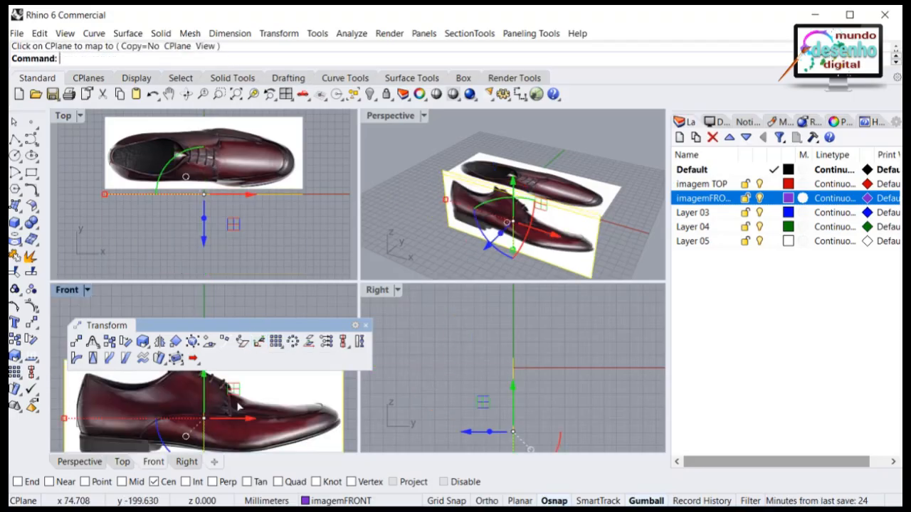
{"action": "left_click", "coordinate": [364, 326]}
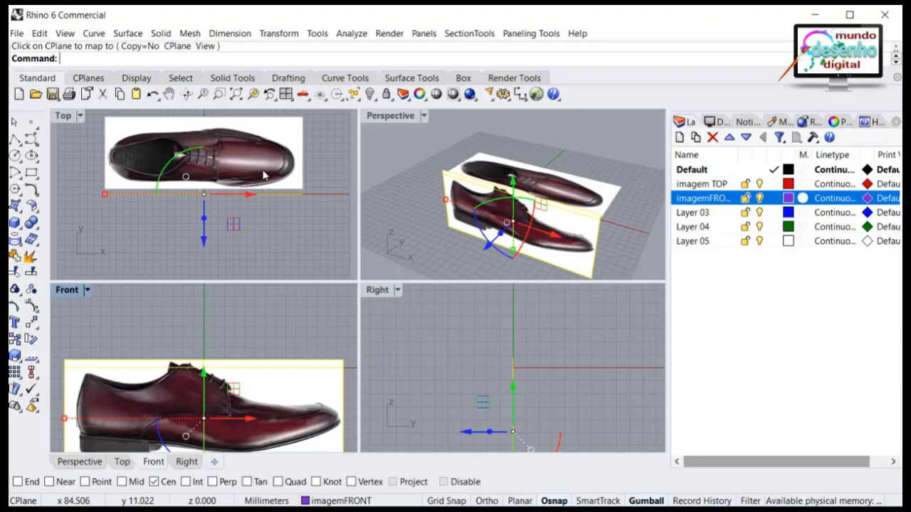
Raise the upright side-view piece with the Gumball in the Front view until it is roughly centred on the X axis.
{"action": "scroll", "coordinate": [262, 320], "scroll_direction": "down", "scroll_amount": 3}
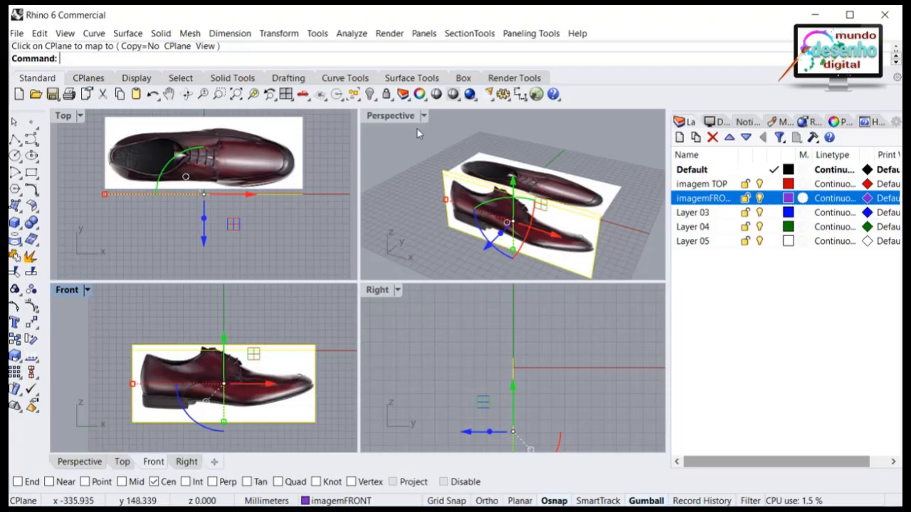
{"action": "right_click_drag", "start_coordinate": [479, 240], "coordinate": [573, 226]}
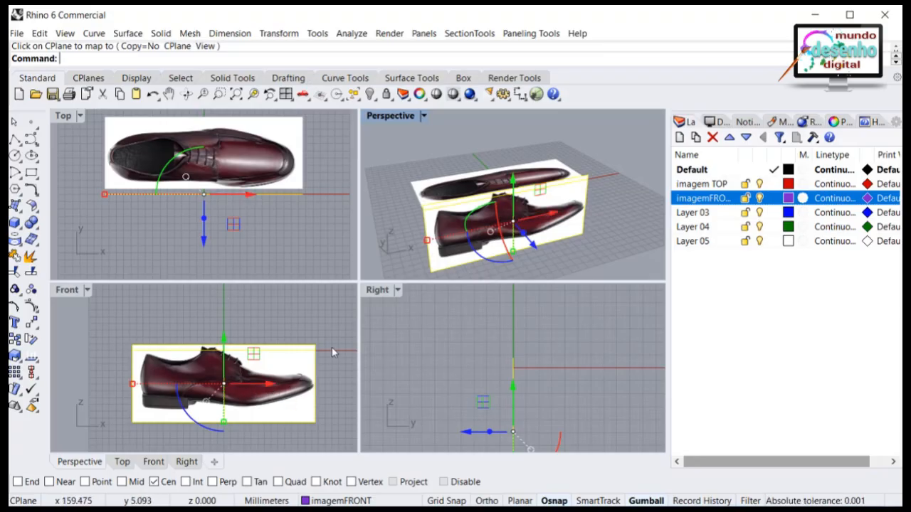
{"action": "right_click_drag", "start_coordinate": [334, 353], "coordinate": [321, 374]}
{"action": "left_click_drag", "start_coordinate": [207, 361], "coordinate": [210, 333]}
{"action": "left_click", "coordinate": [590, 249]}
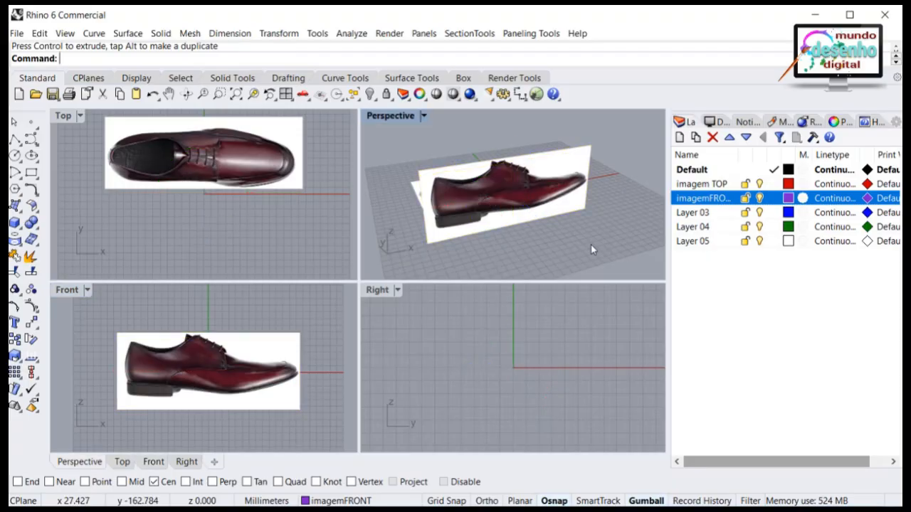
Move the top-view shoe piece along Y with the Gumball until it is roughly centred on the X axis.
{"action": "left_click", "coordinate": [235, 165]}
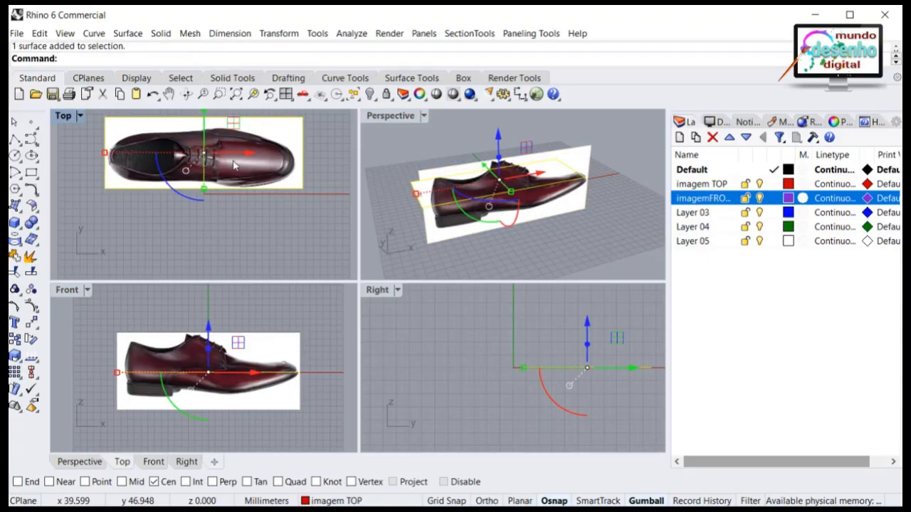
{"action": "right_click_drag", "start_coordinate": [247, 227], "coordinate": [250, 251]}
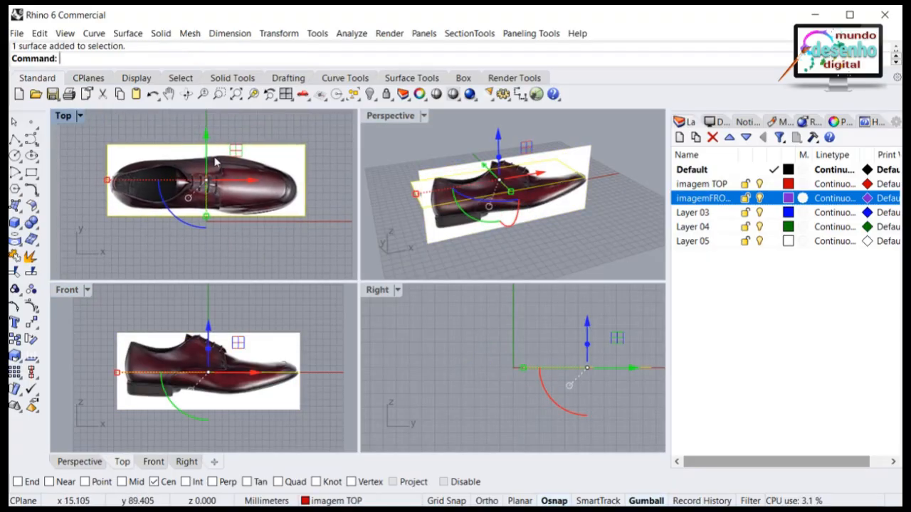
{"action": "left_click_drag", "start_coordinate": [206, 137], "coordinate": [200, 178]}
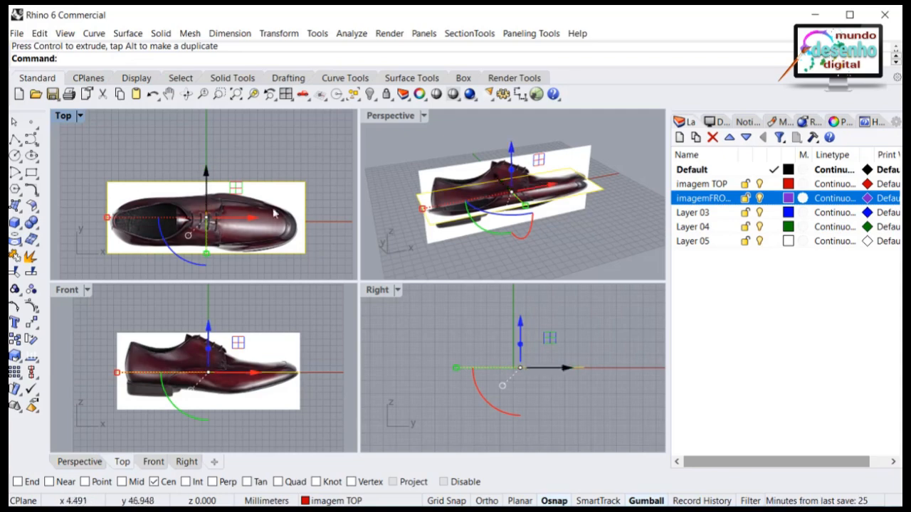
{"action": "left_click", "coordinate": [560, 234]}
{"action": "right_click_drag", "start_coordinate": [526, 232], "coordinate": [525, 209]}
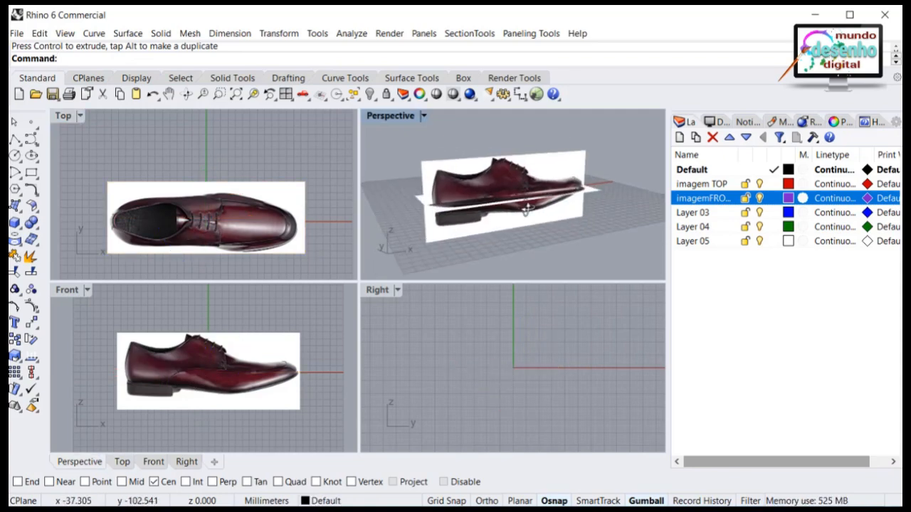
Maximize the Perspective view and set the shoe picture material's transparency to 50%.
{"action": "double_click", "coordinate": [391, 117]}
{"action": "left_click", "coordinate": [480, 202]}
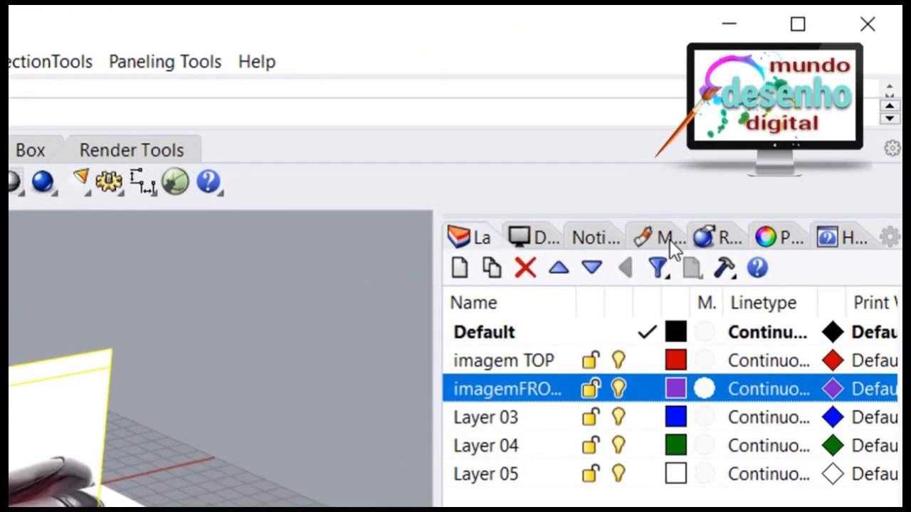
{"action": "left_click", "coordinate": [658, 246]}
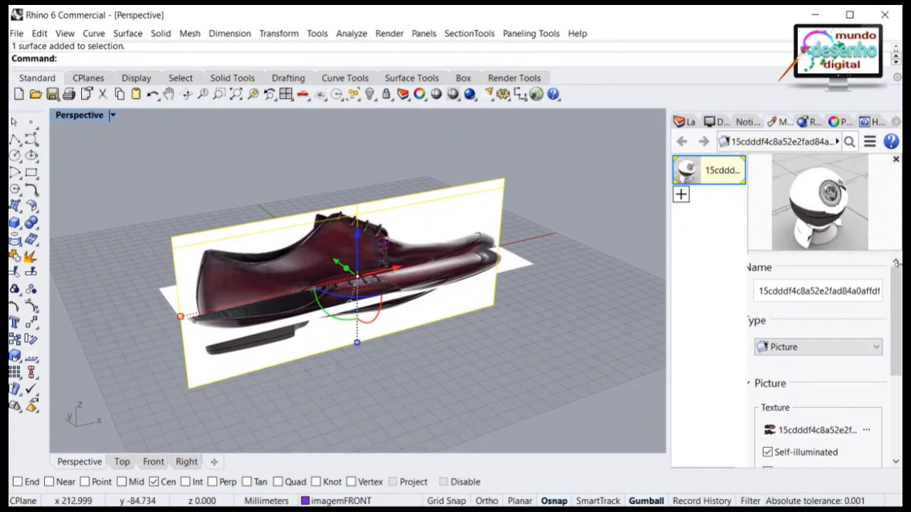
{"action": "left_click_drag", "start_coordinate": [895, 294], "coordinate": [893, 384]}
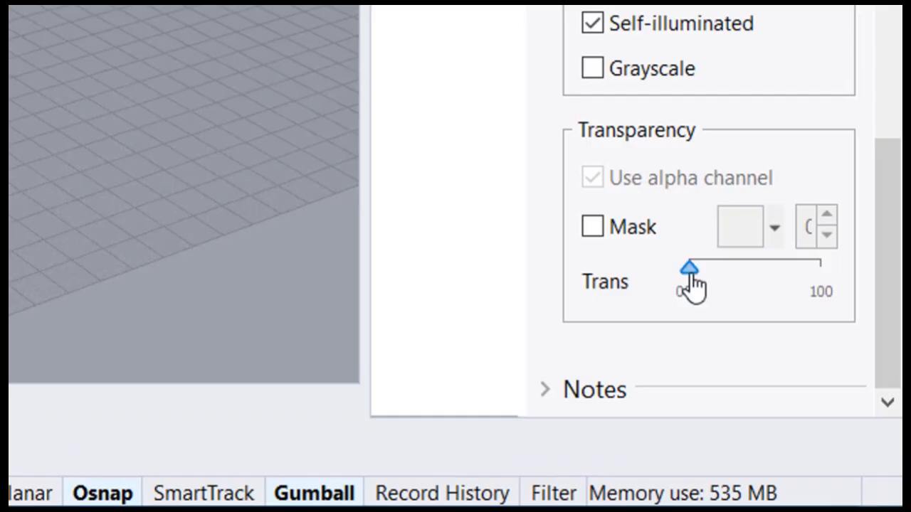
{"action": "left_click", "coordinate": [693, 285]}
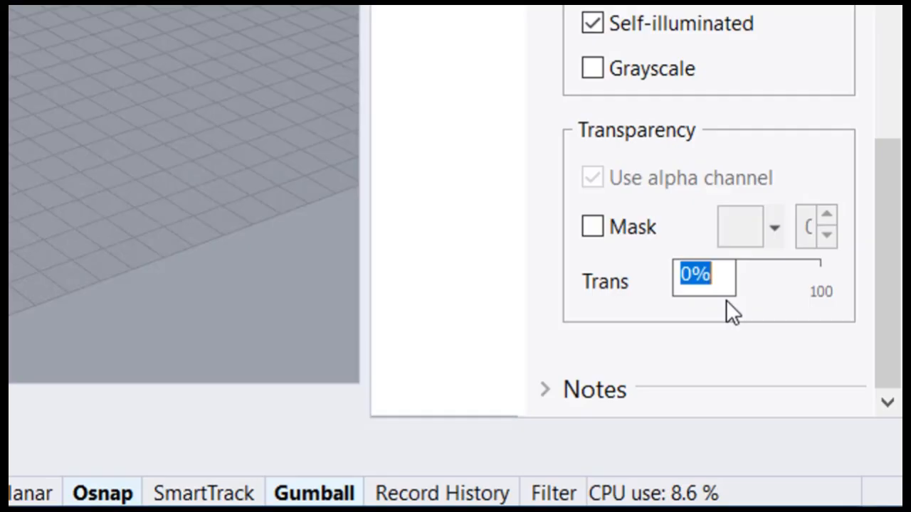
{"action": "type", "text": "50"}
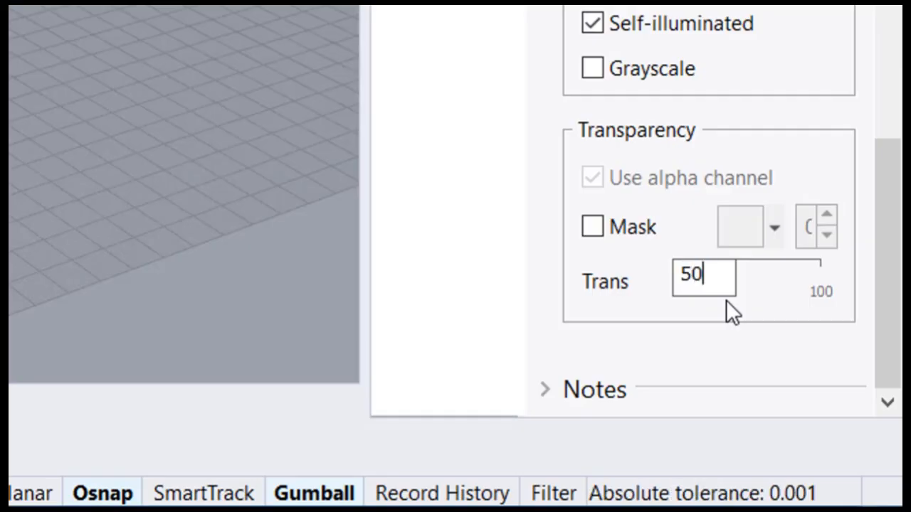
{"action": "key", "text": "Return"}
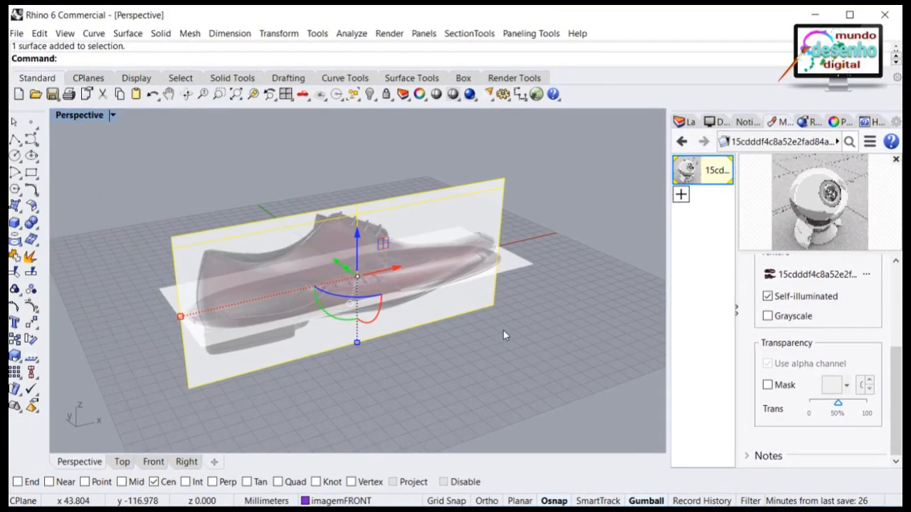
{"action": "right_click_drag", "start_coordinate": [504, 331], "coordinate": [498, 312]}
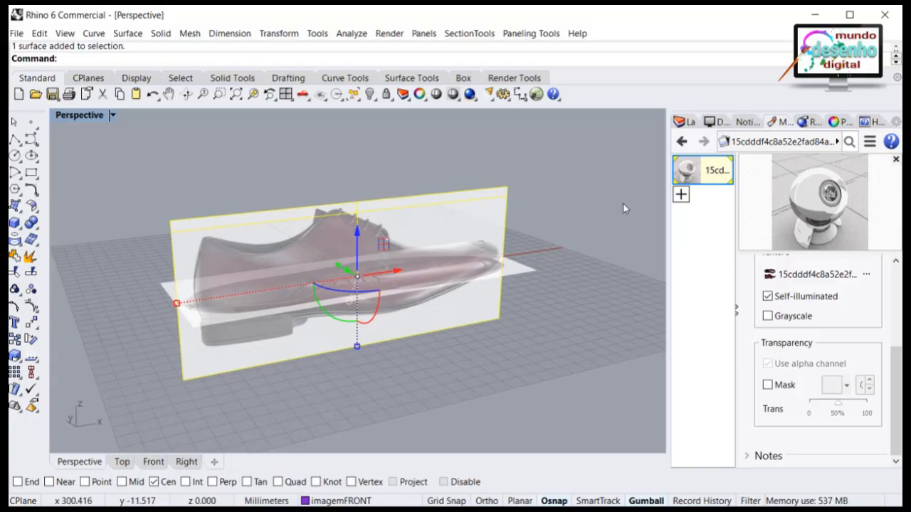
Restore the four-viewport layout and save a copy of the model to the desktop as aula_2_fromas_imagem_referencia.3dm, keeping textures and plugin data.
{"action": "double_click", "coordinate": [79, 116]}
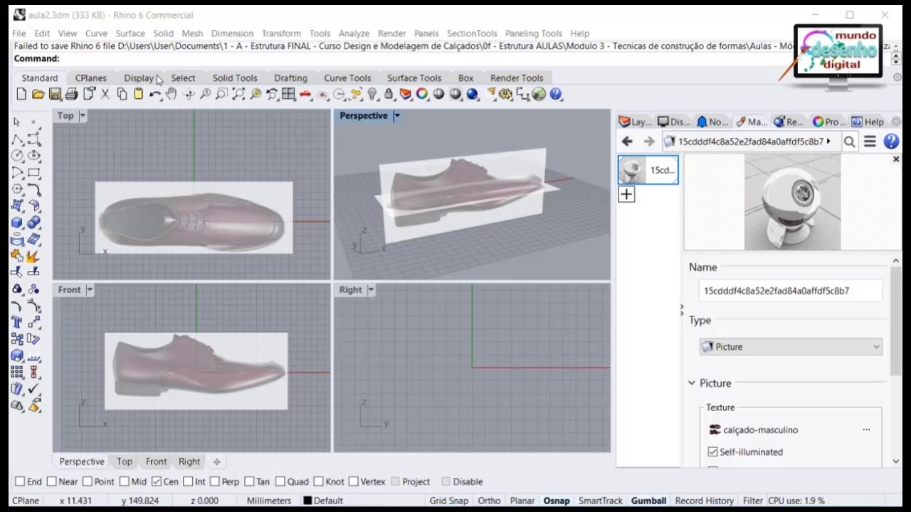
{"action": "left_click", "coordinate": [22, 34]}
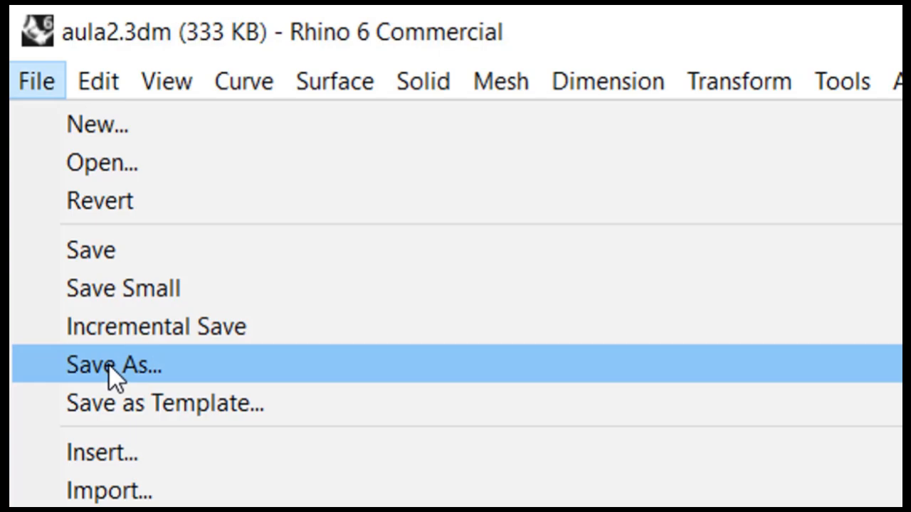
{"action": "left_click", "coordinate": [108, 363]}
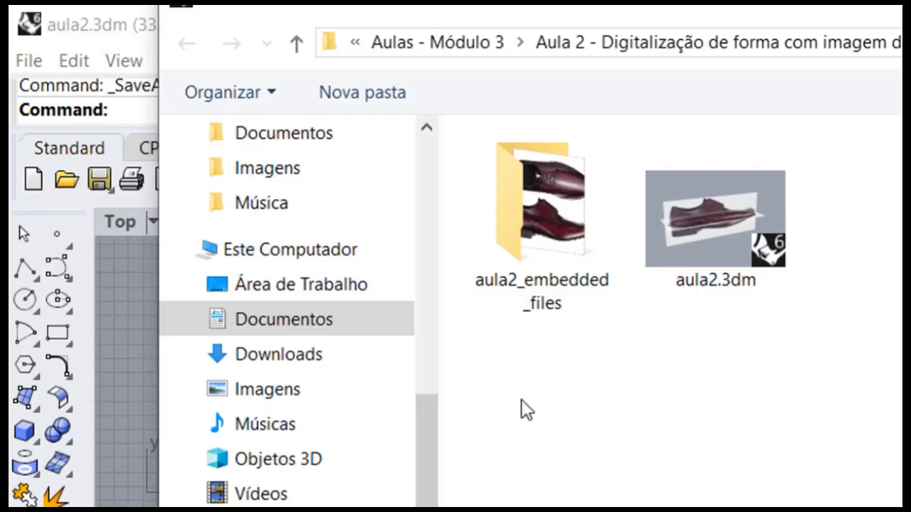
{"action": "left_click", "coordinate": [303, 292]}
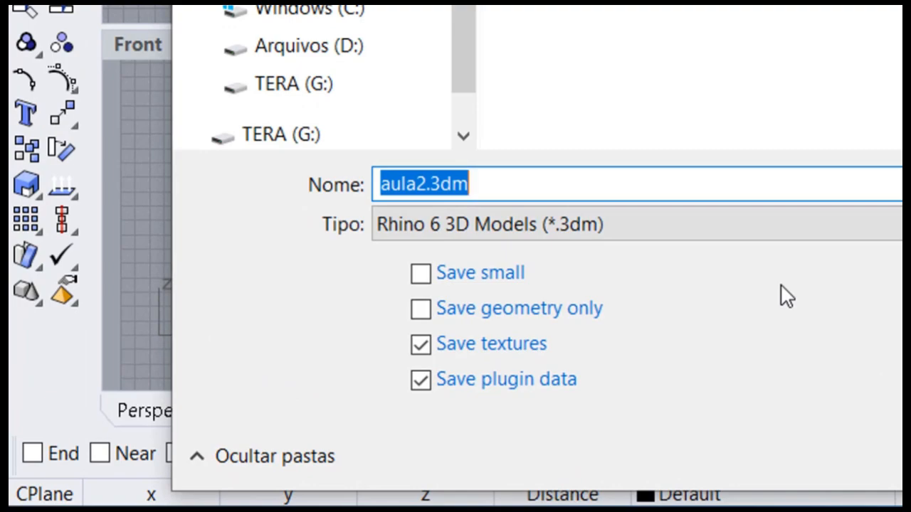
{"action": "type", "text": "aula"}
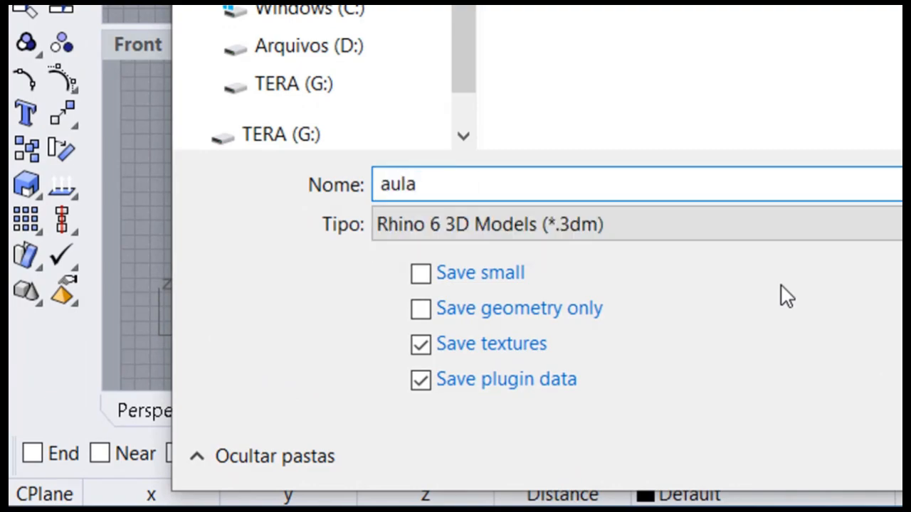
{"action": "type", "text": "_2"}
{"action": "type", "text": "_fromas"}
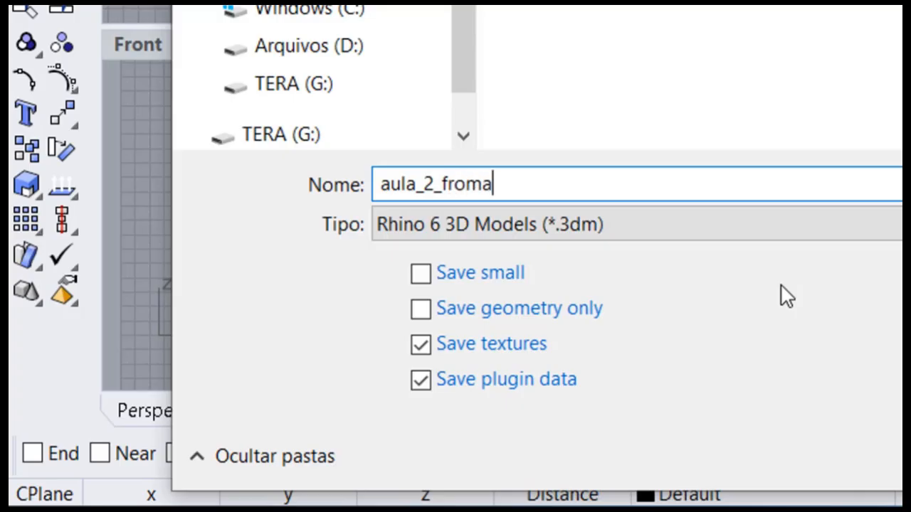
{"action": "type", "text": "_imagem"}
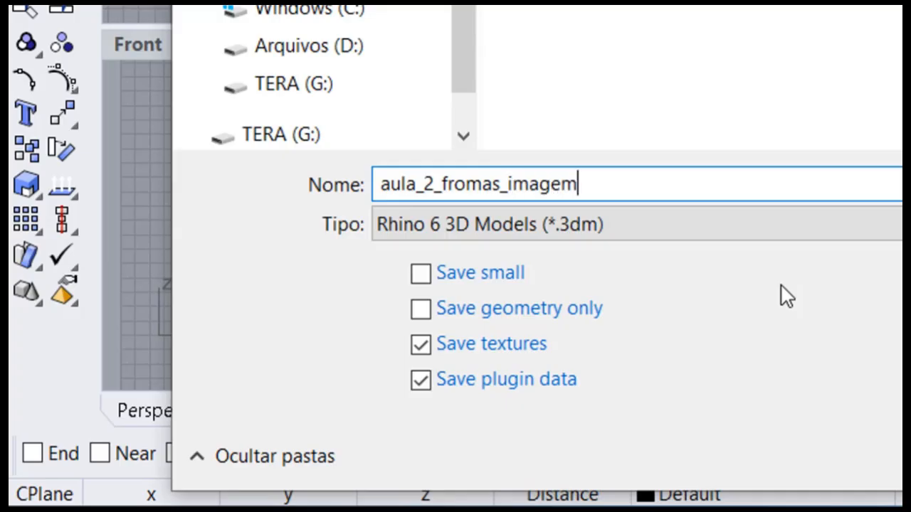
{"action": "type", "text": "_referencia"}
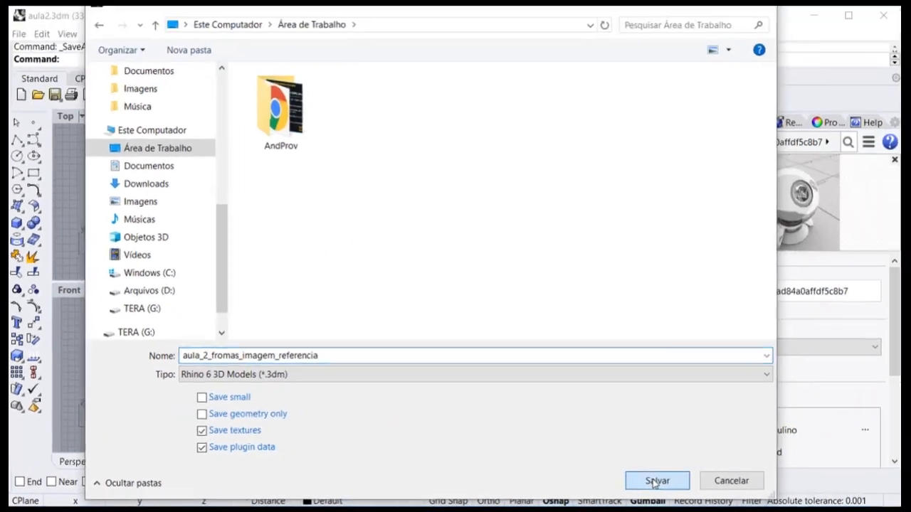
{"action": "key", "text": "Return"}
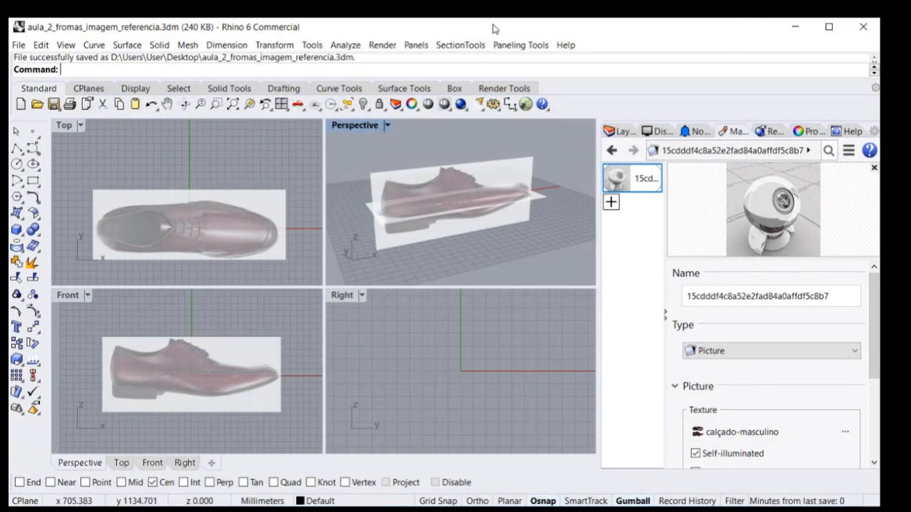
Shift the modeling window aside to uncover the desktop and place the saved aula_2_fromas_imagem_referencia.3dm file above the shoe image file.
{"action": "left_click_drag", "start_coordinate": [496, 29], "coordinate": [716, 28]}
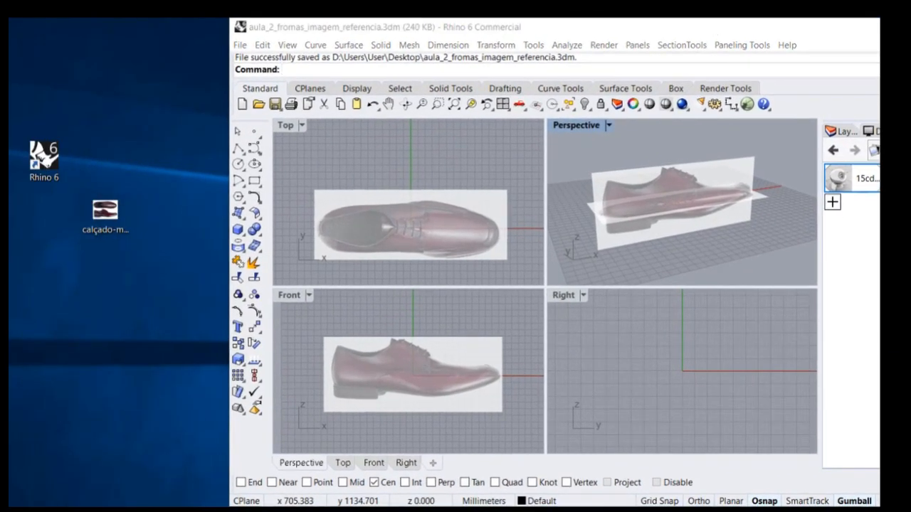
{"action": "left_click_drag", "start_coordinate": [14, 267], "coordinate": [171, 238]}
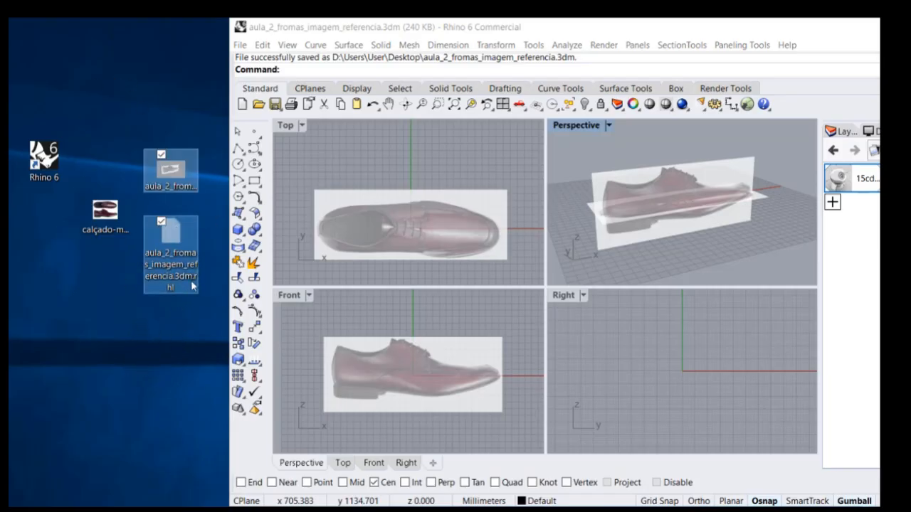
{"action": "mouse_move", "coordinate": [190, 284]}
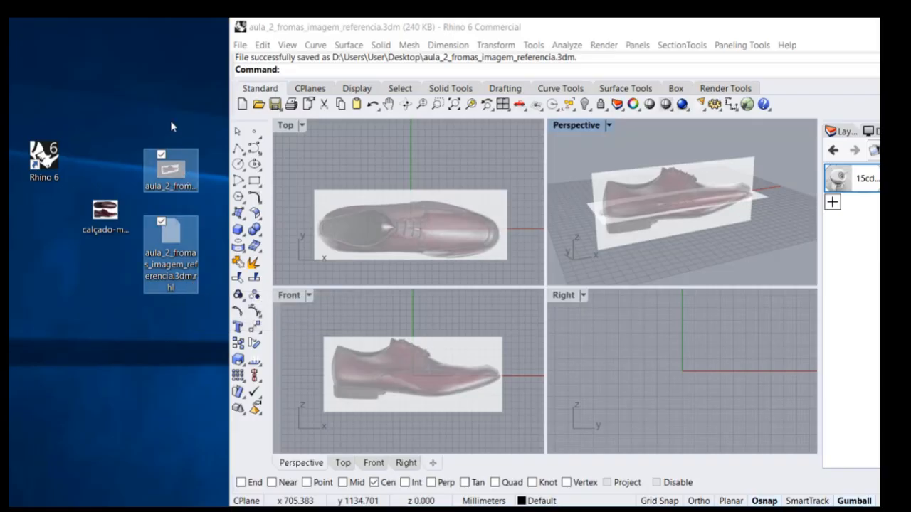
{"action": "left_click", "coordinate": [155, 333]}
{"action": "left_click", "coordinate": [144, 252]}
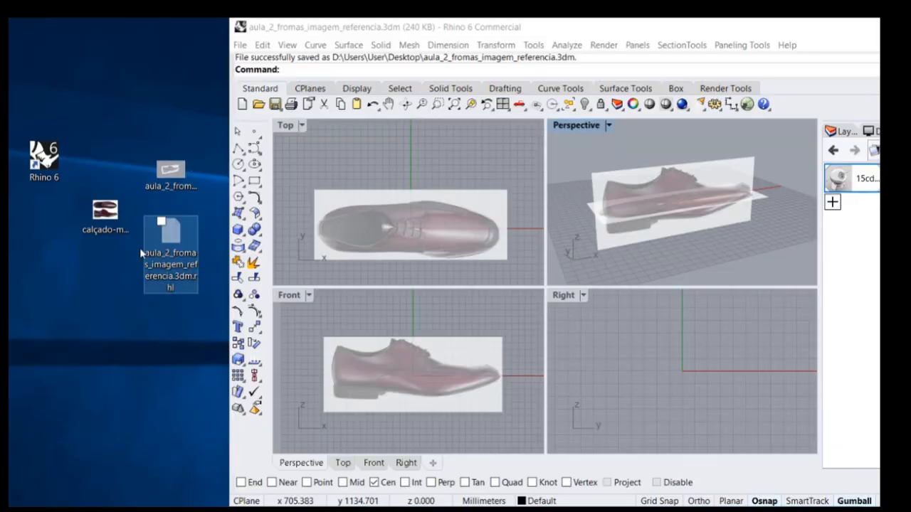
{"action": "left_click", "coordinate": [122, 244]}
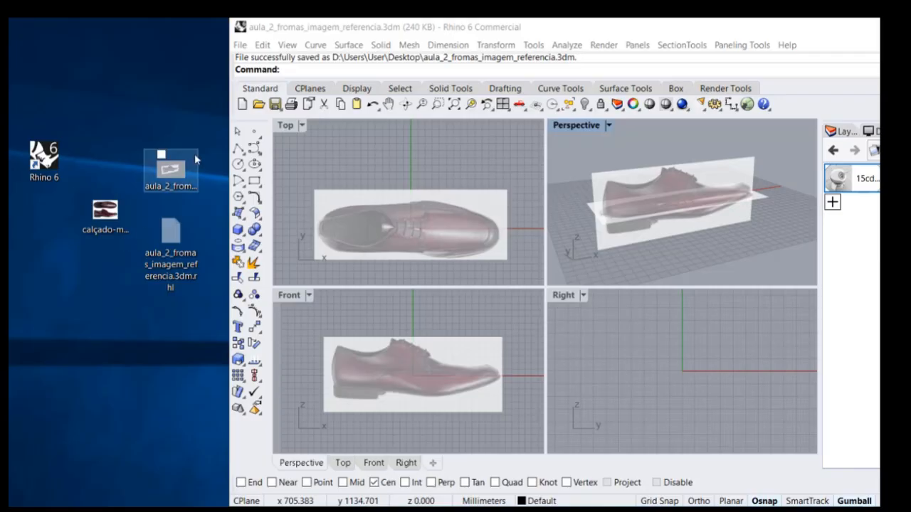
{"action": "left_click_drag", "start_coordinate": [170, 174], "coordinate": [104, 125]}
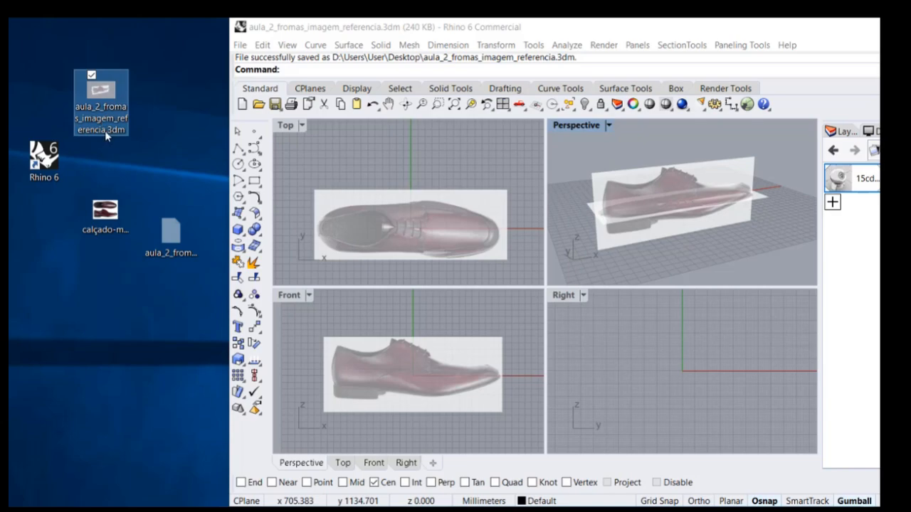